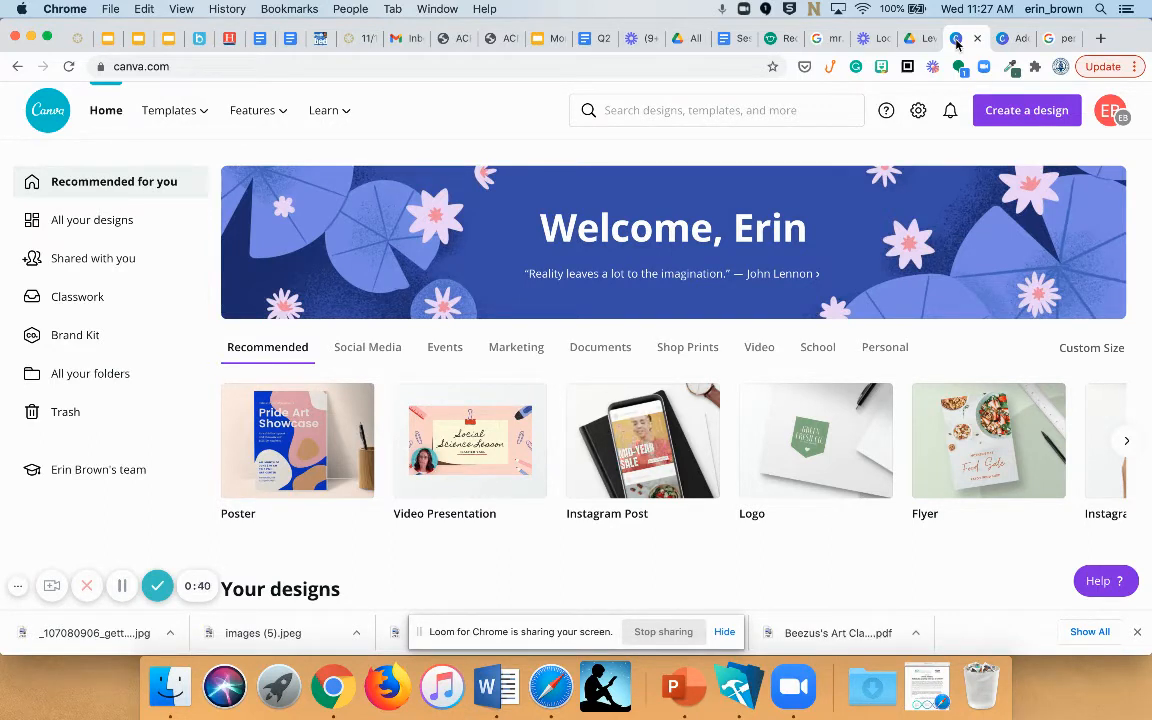
- Create a new blank design with a custom size of 250 × 250 px
click(1006, 121)
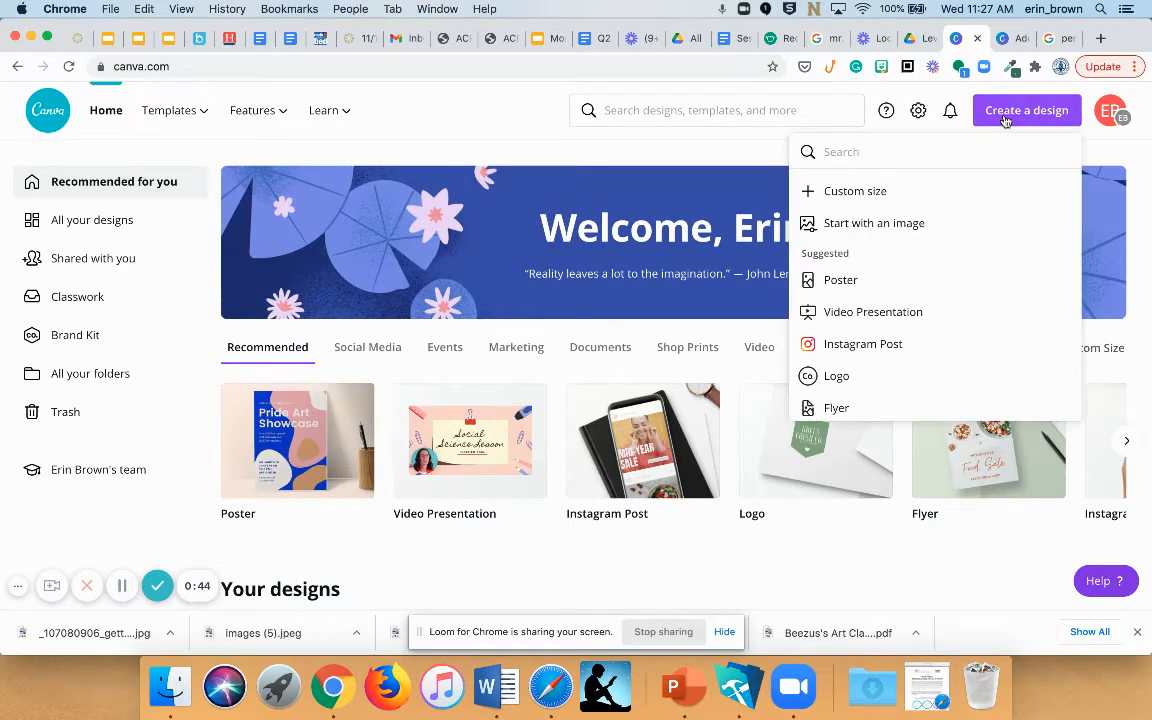
click(858, 191)
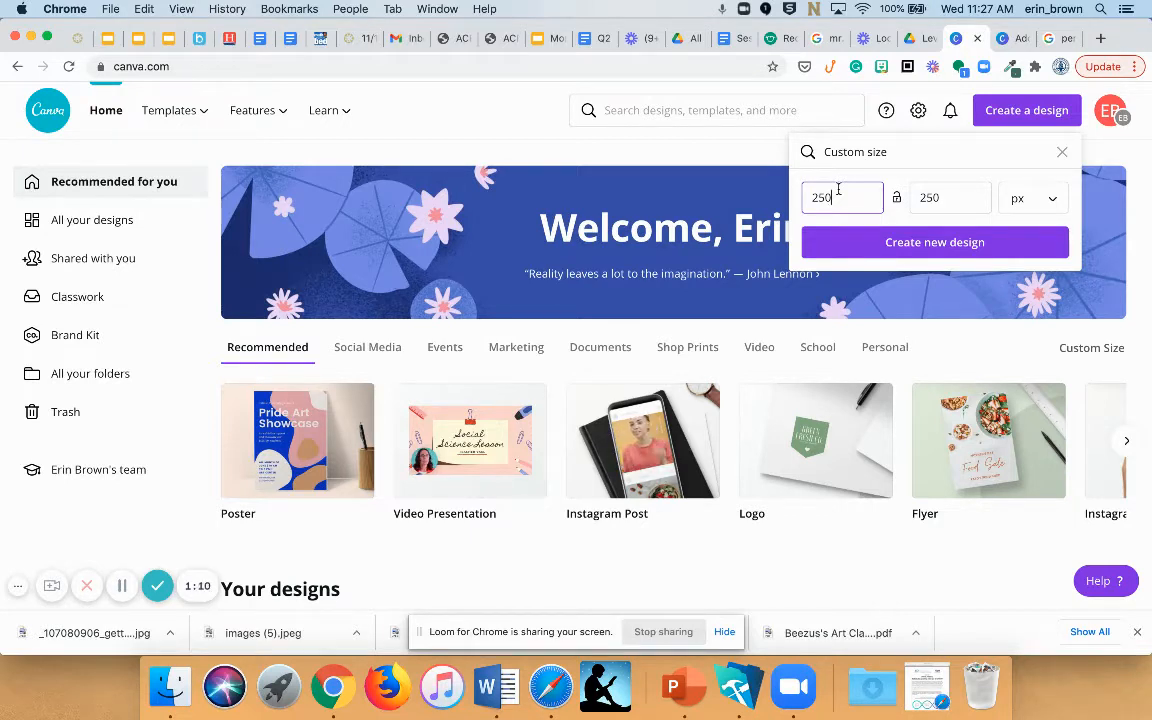
click(935, 240)
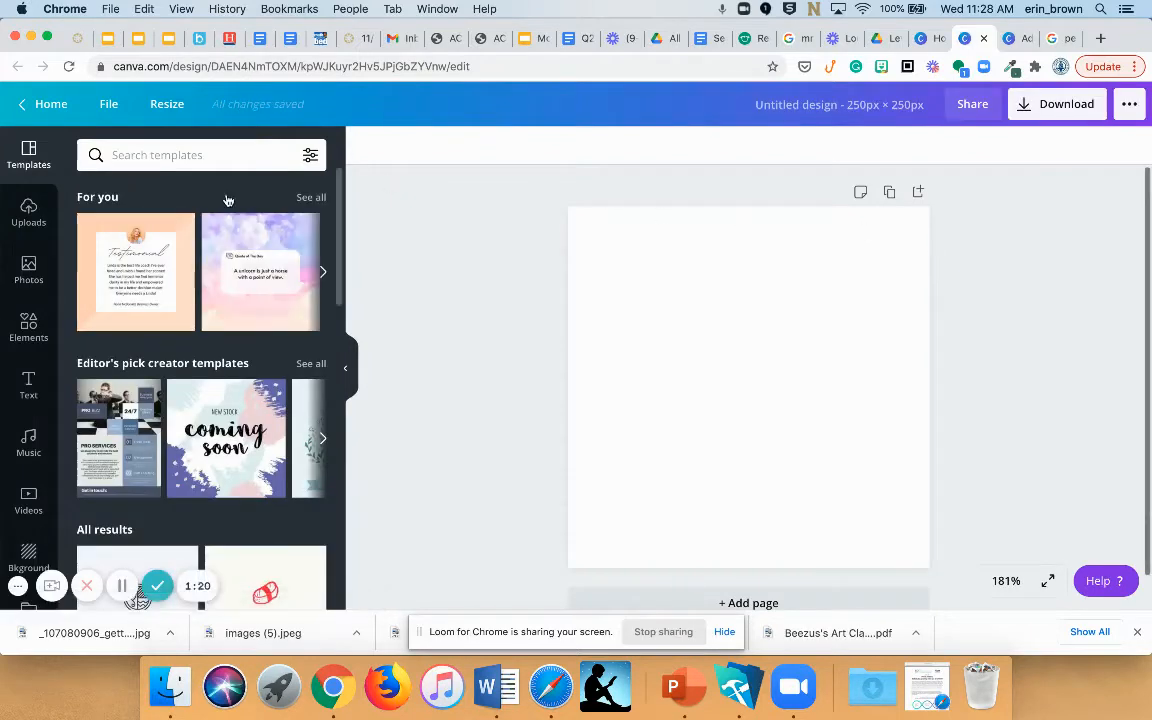
scroll(185, 320, down, 5)
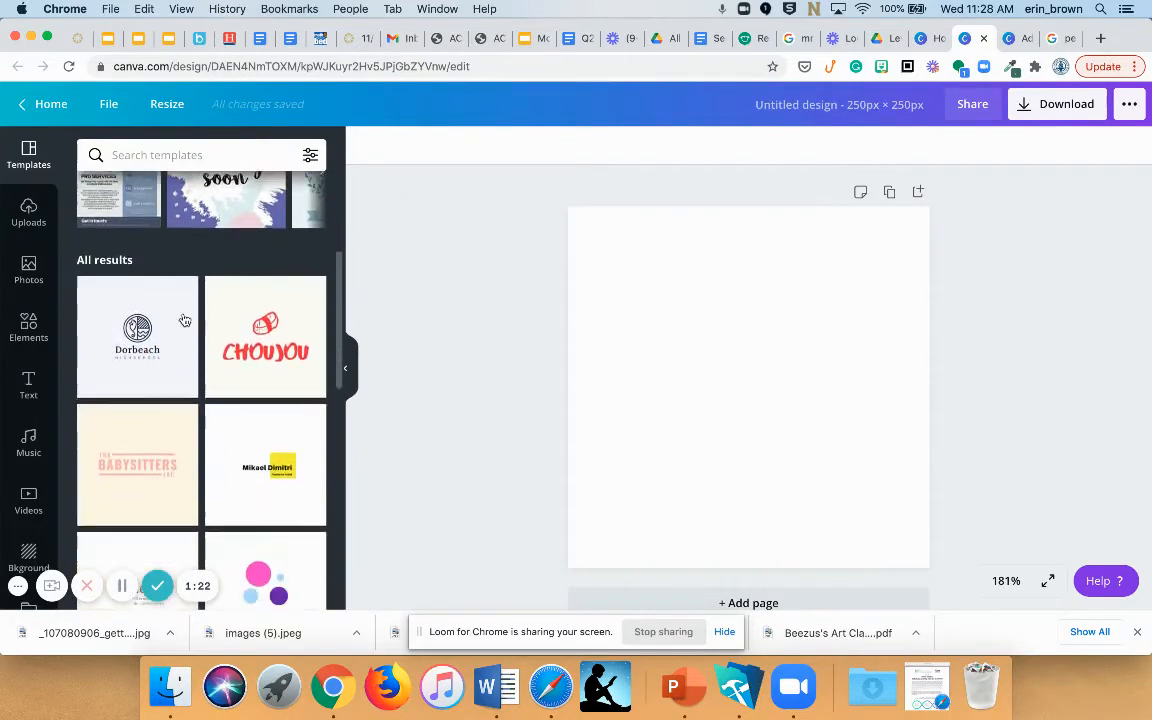
scroll(185, 320, down, 1)
scroll(142, 343, down, 2)
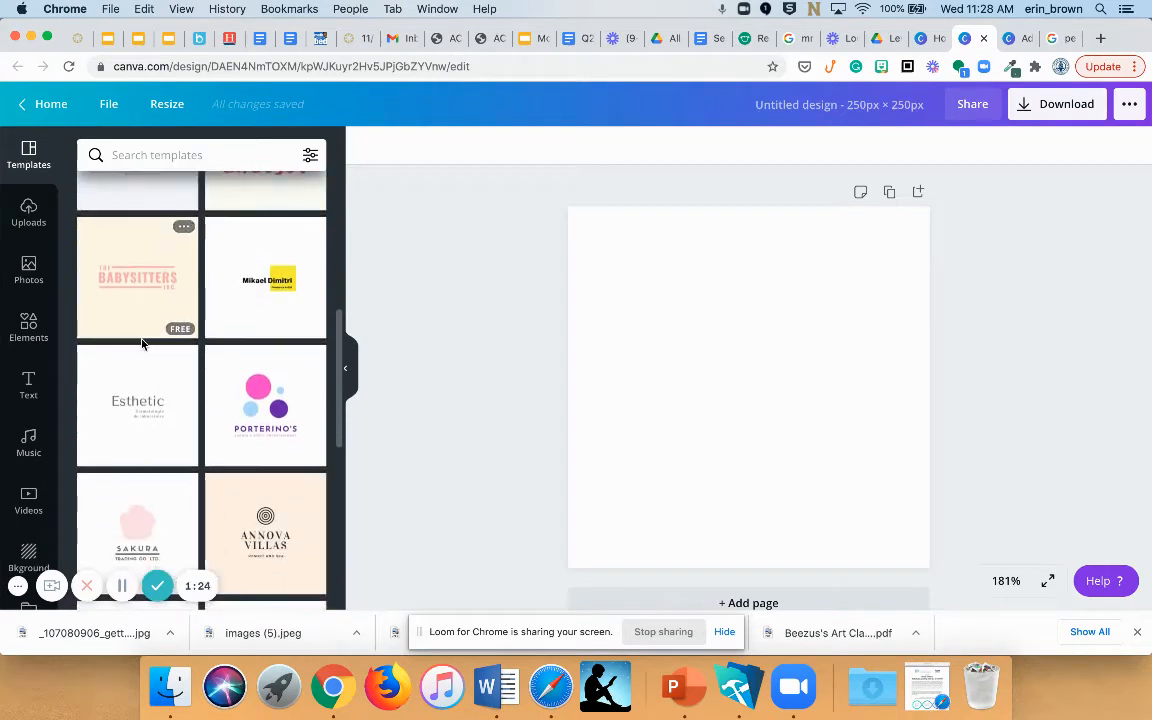
scroll(142, 343, down, 4)
scroll(142, 343, down, 2)
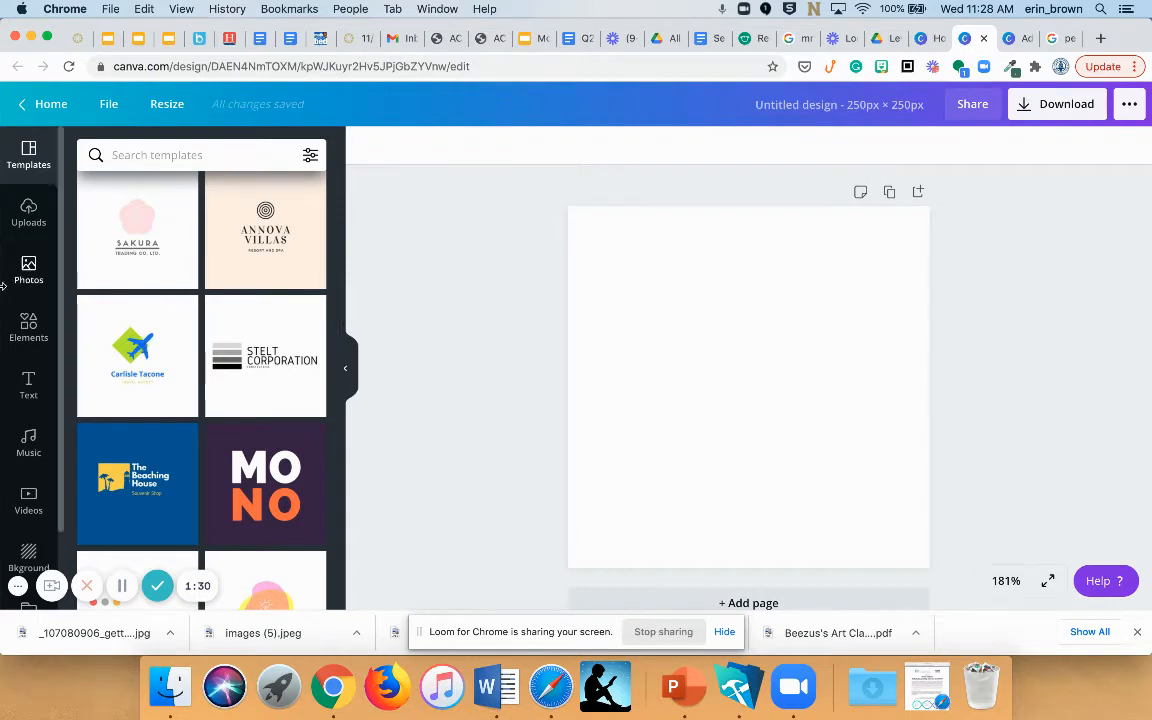
- Change the blank page's background to the dark gray default color
click(627, 265)
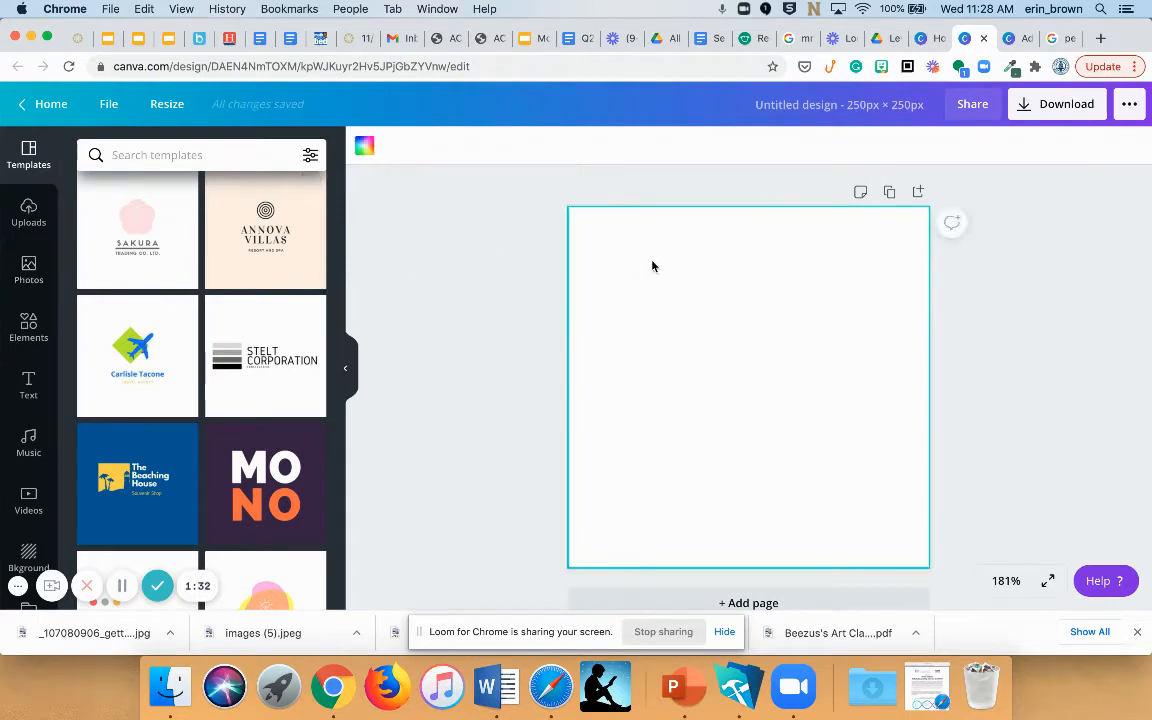
click(365, 148)
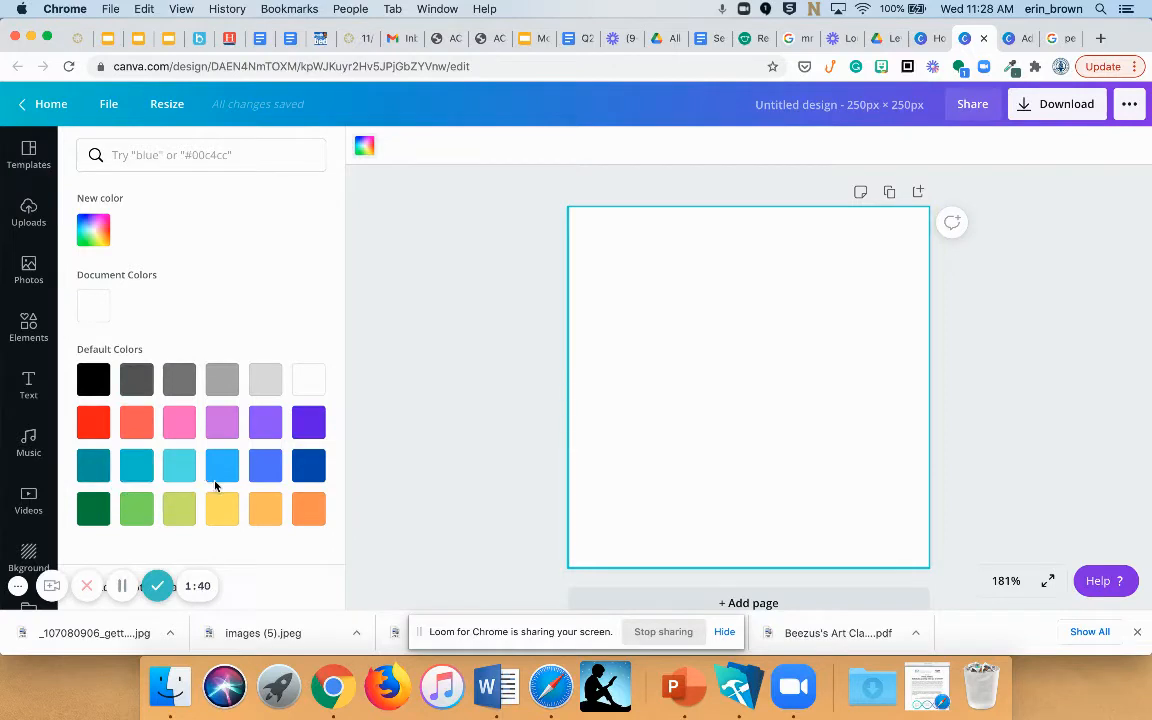
click(134, 386)
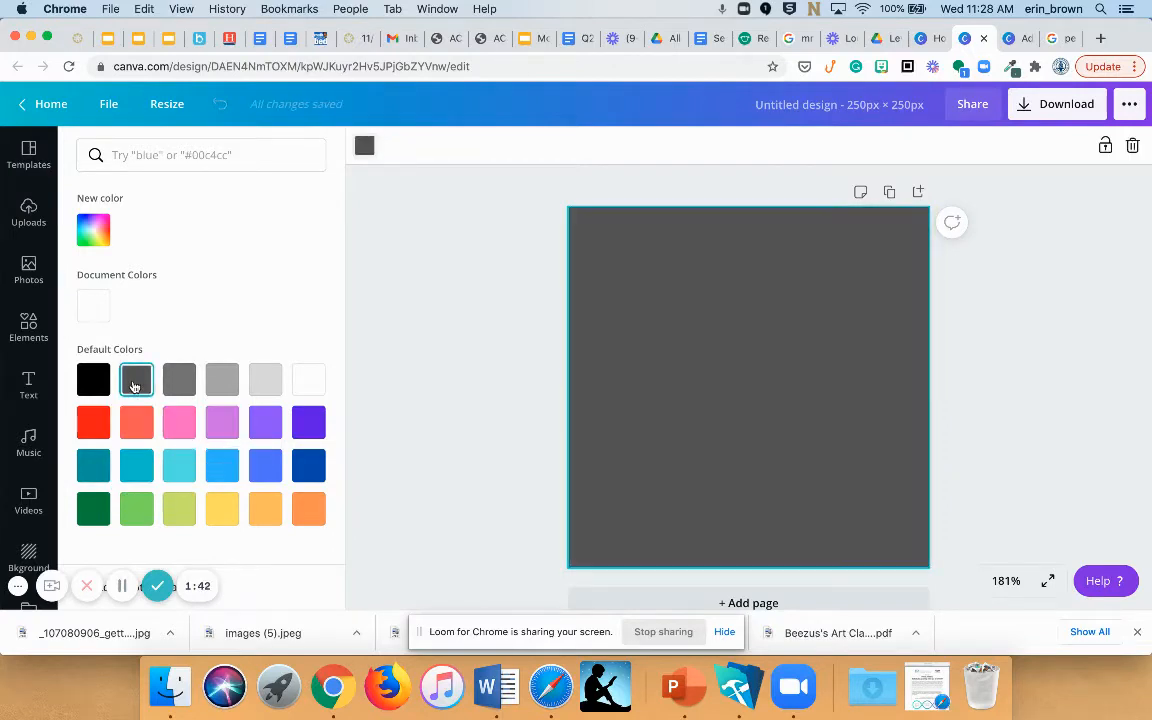
click(459, 314)
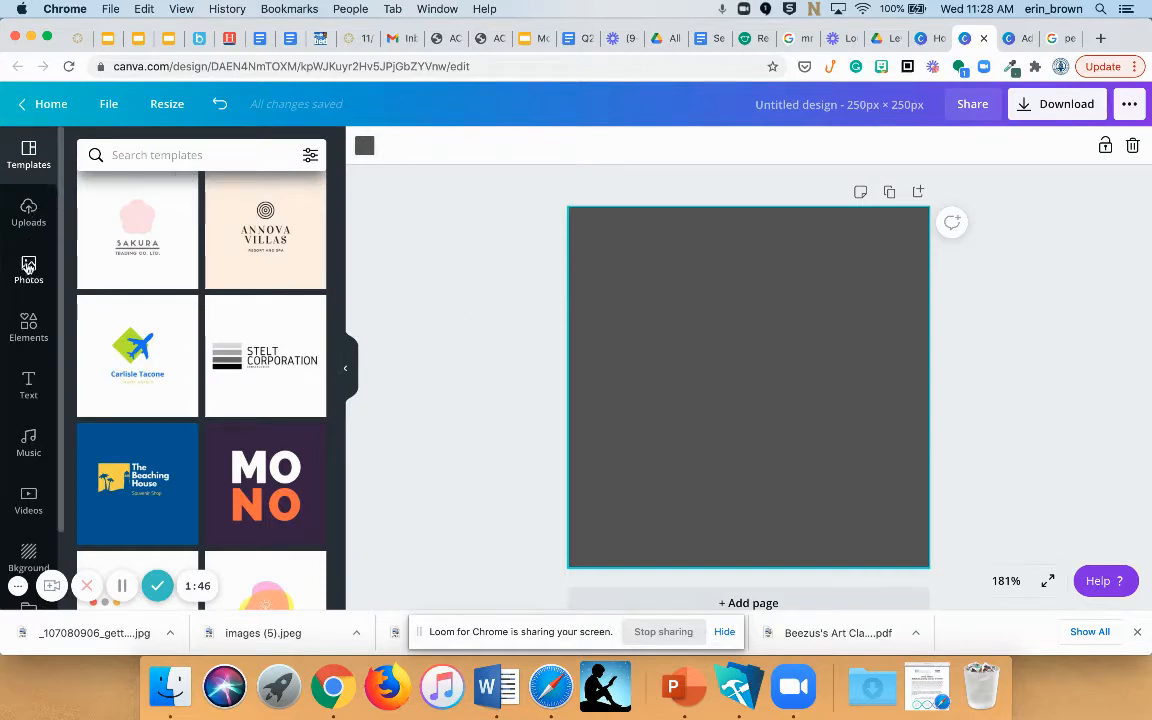
- Browse the design elements and add a circle from the basic shapes to the gray page
click(29, 326)
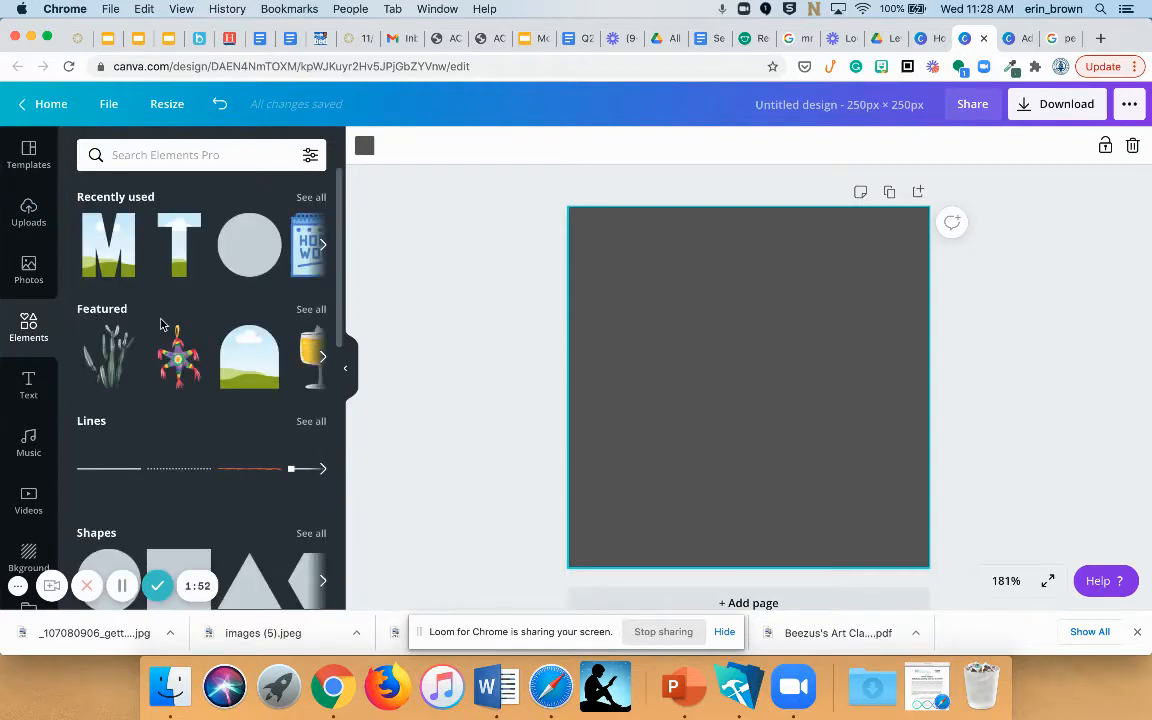
scroll(160, 323, down, 3)
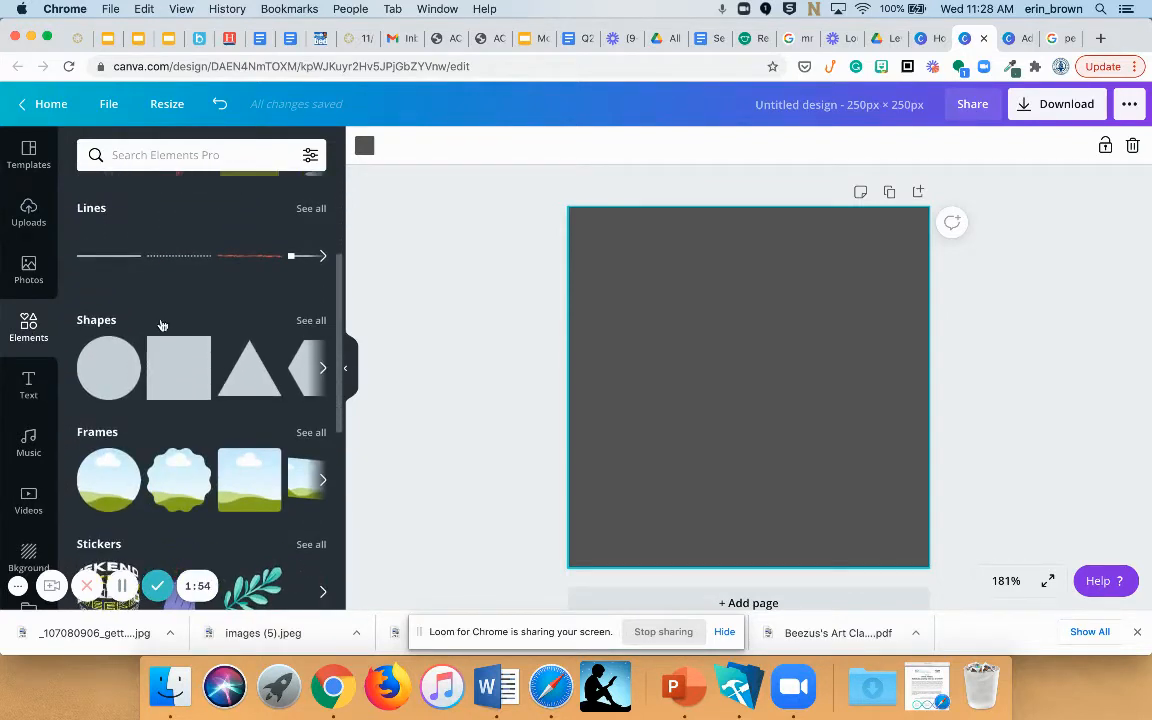
scroll(162, 325, down, 2)
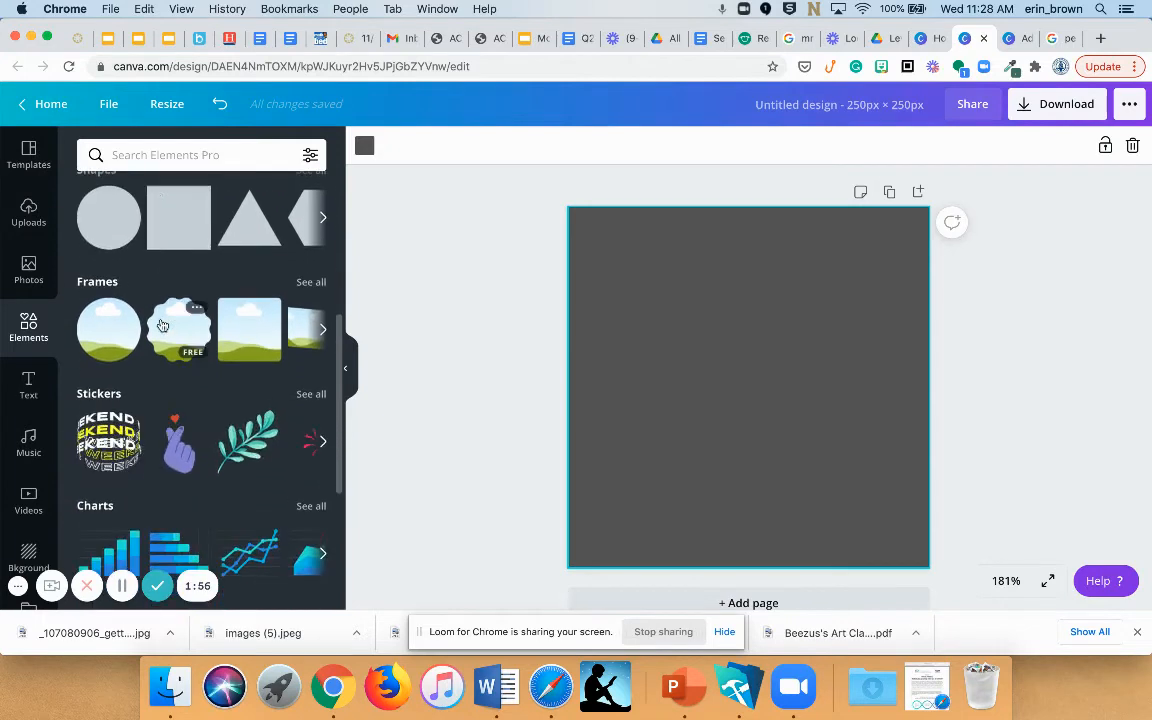
scroll(162, 325, down, 2)
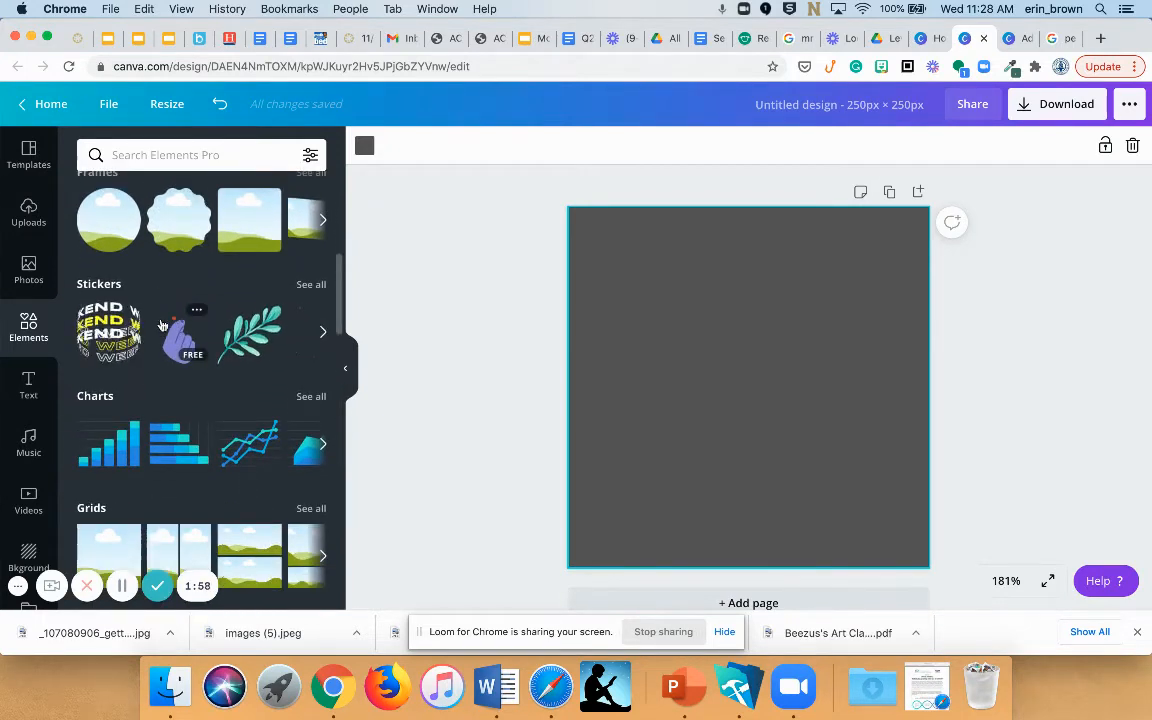
scroll(162, 325, down, 3)
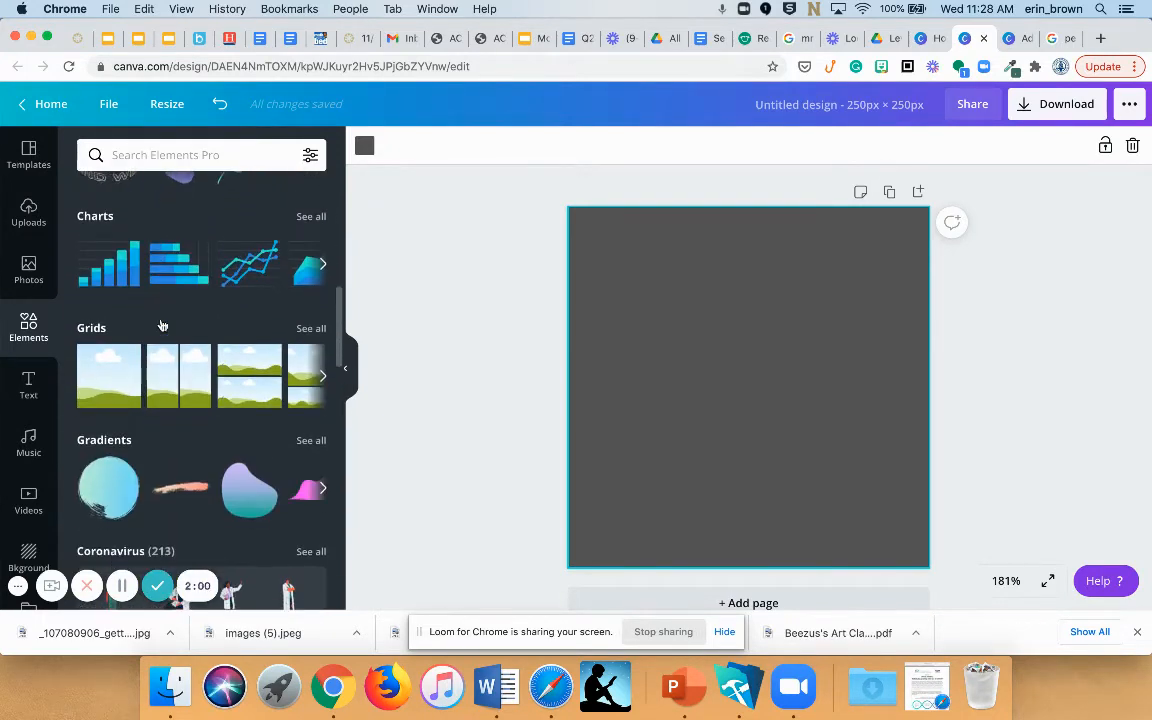
scroll(162, 325, down, 3)
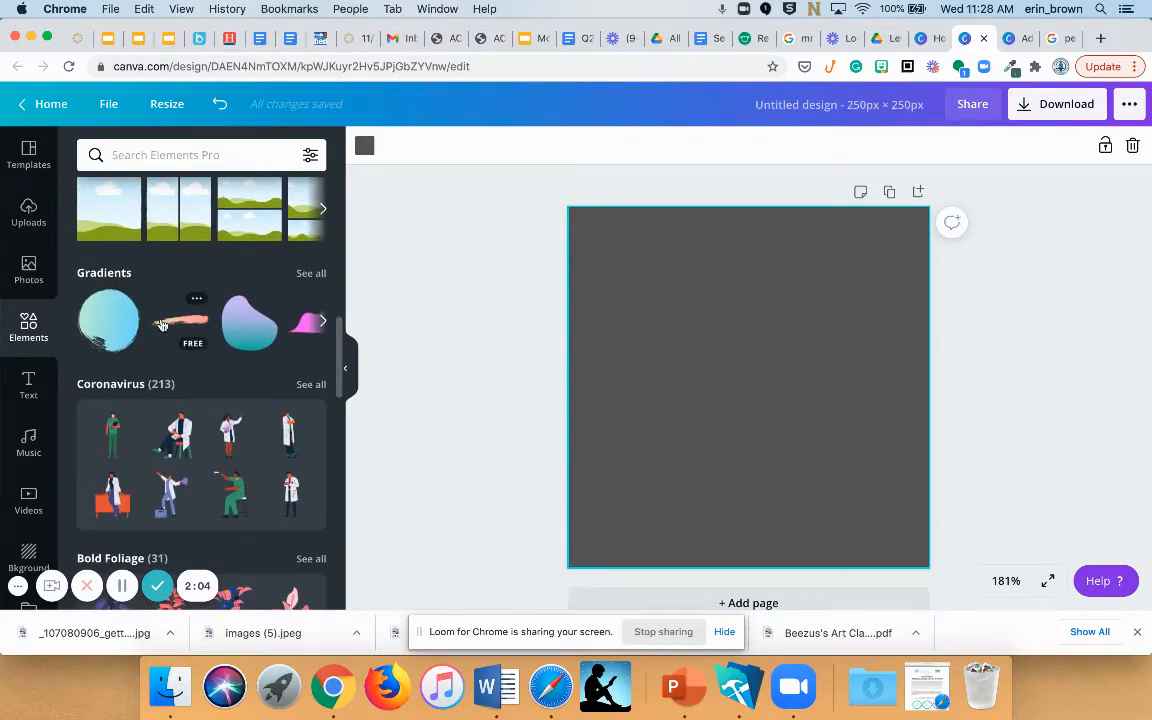
scroll(162, 325, down, 3)
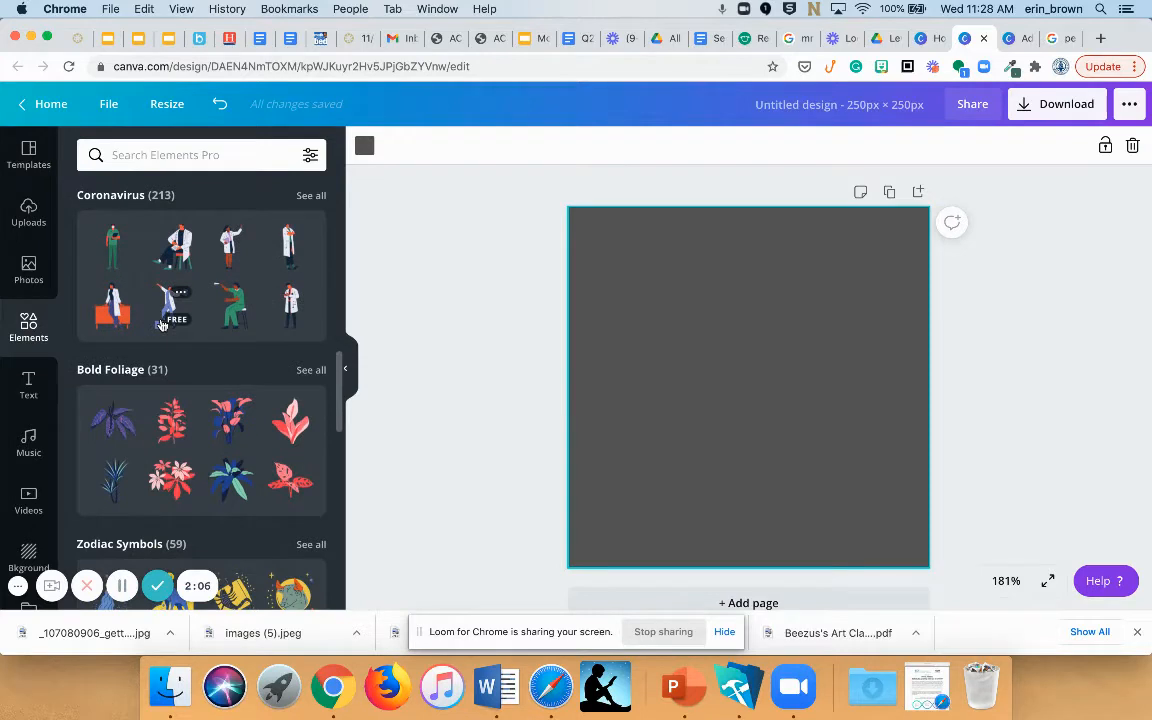
scroll(162, 325, down, 2)
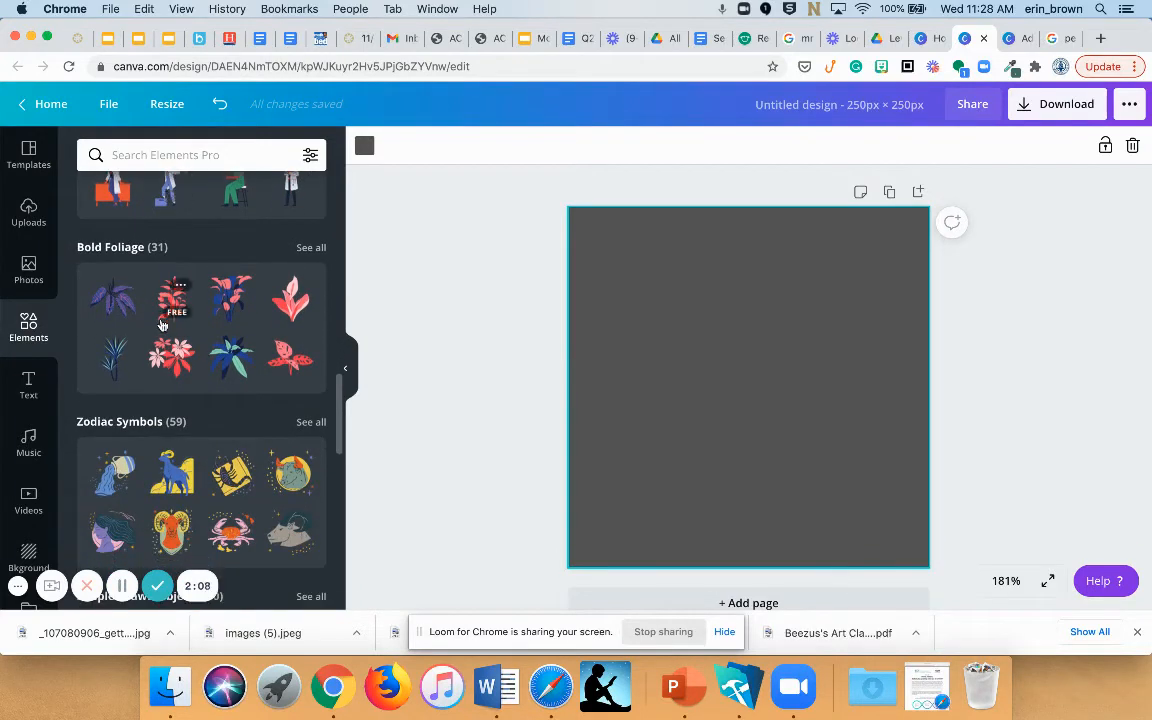
scroll(162, 325, up, 10)
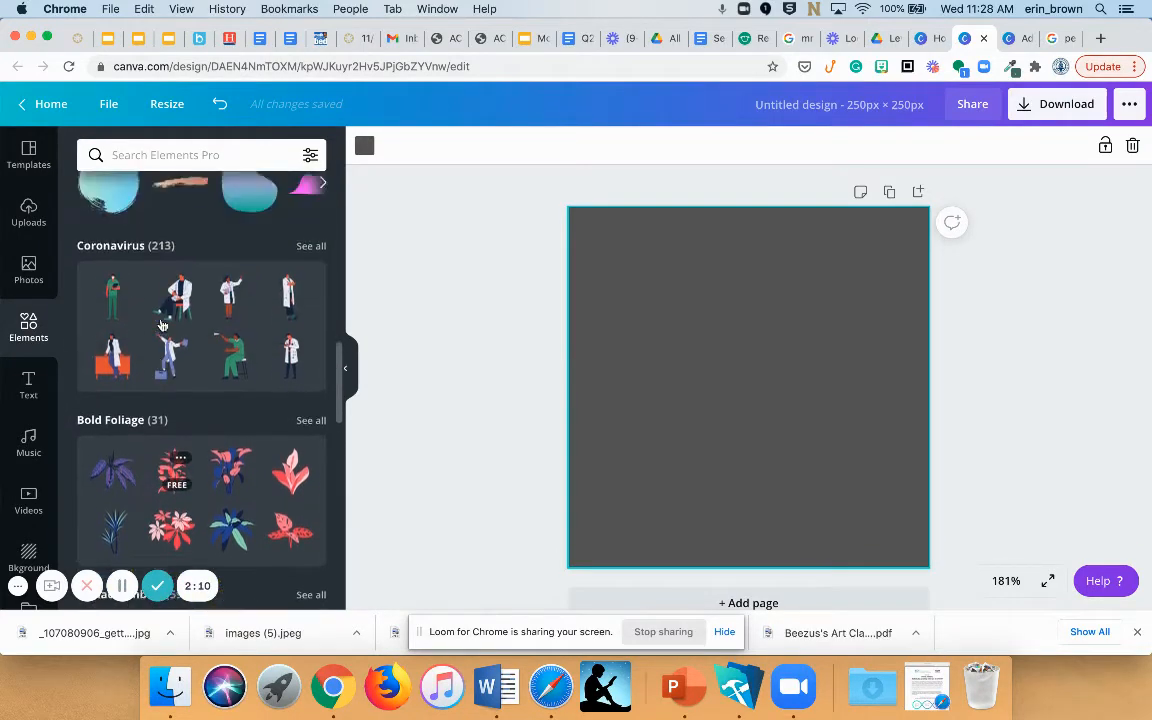
scroll(160, 324, up, 8)
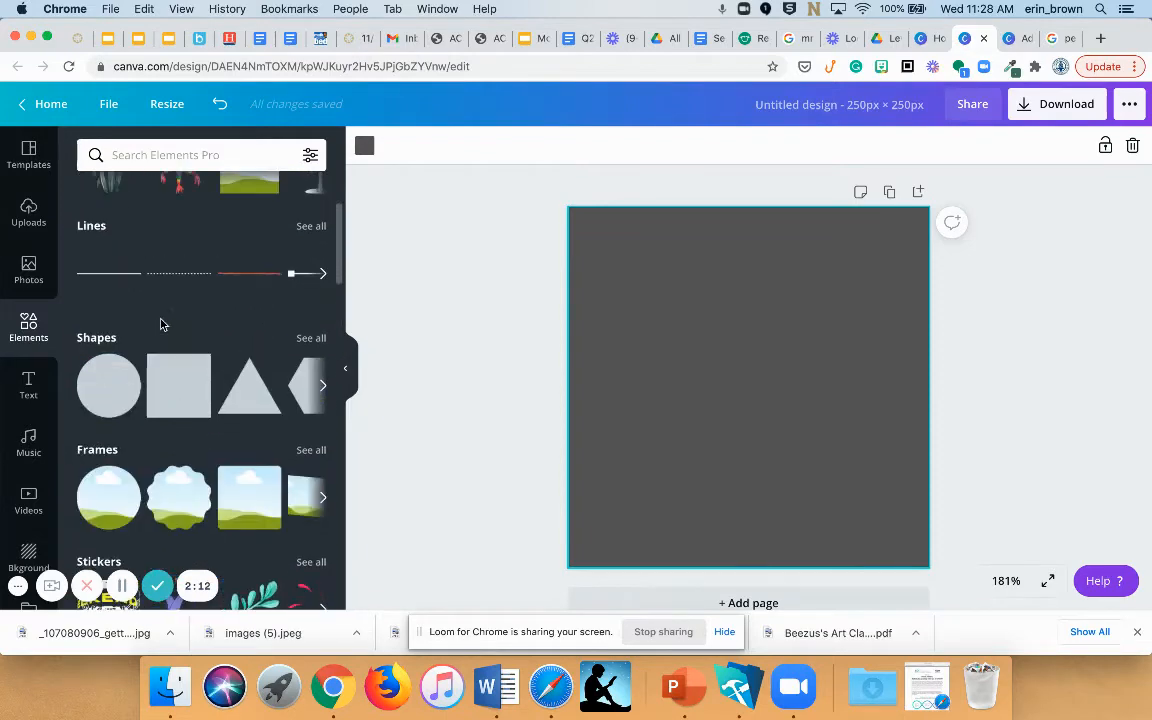
click(102, 383)
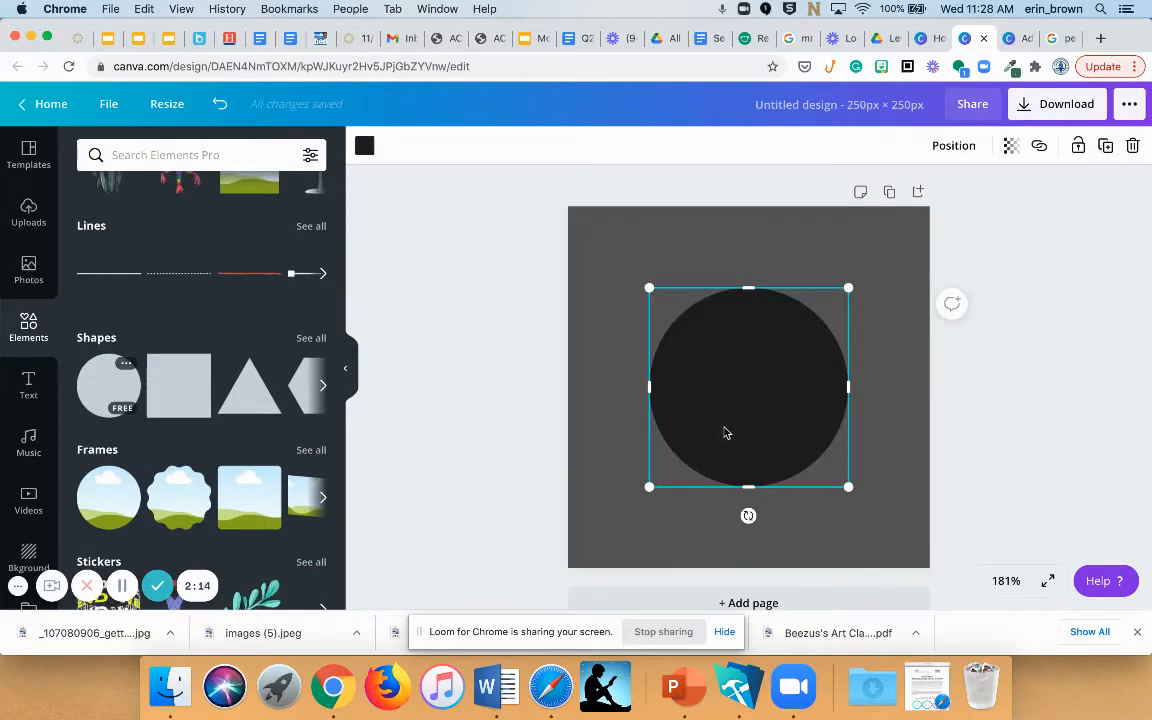
- Enlarge the circle from opposite corners until it nearly fills the page, leaving a narrow gray margin
drag(848, 287, 922, 214)
drag(647, 486, 571, 555)
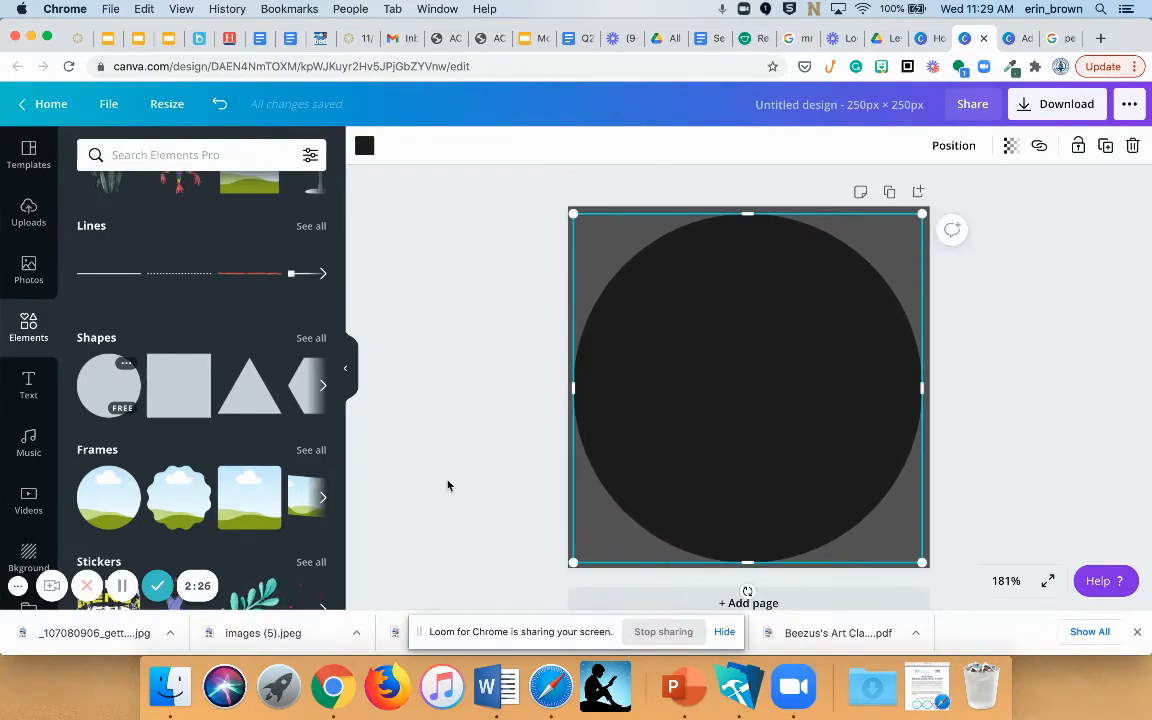
click(447, 483)
- Recolor the large circle white and deselect it
click(776, 401)
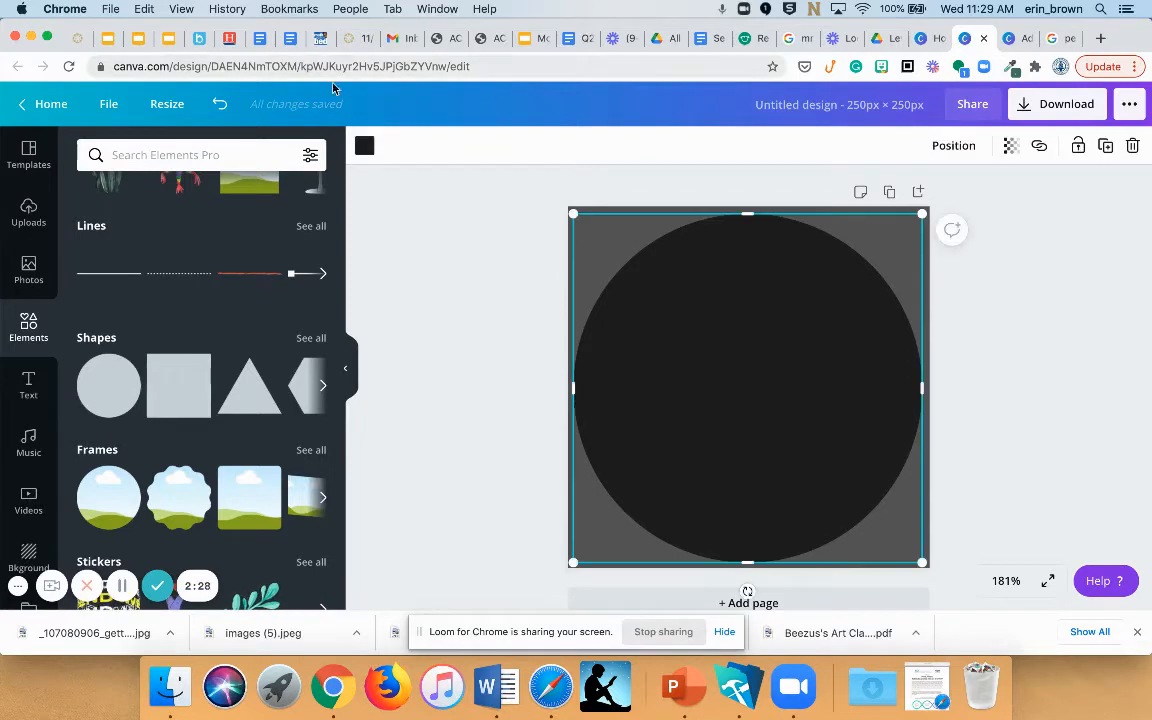
click(364, 148)
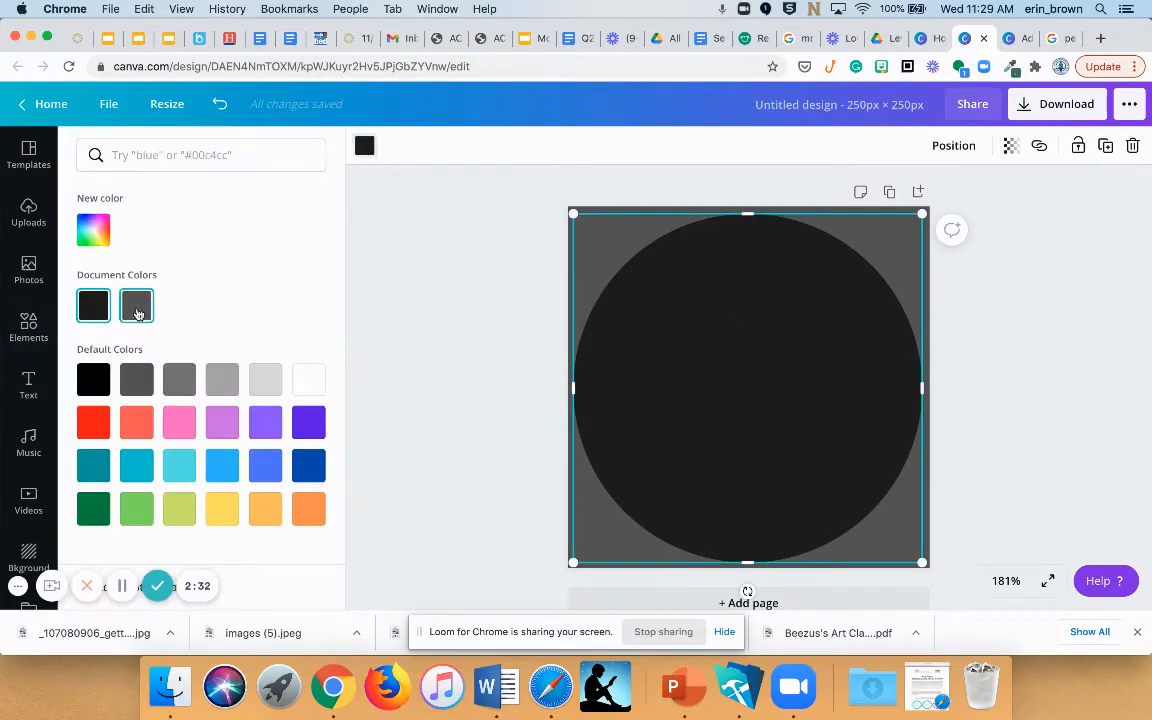
click(308, 379)
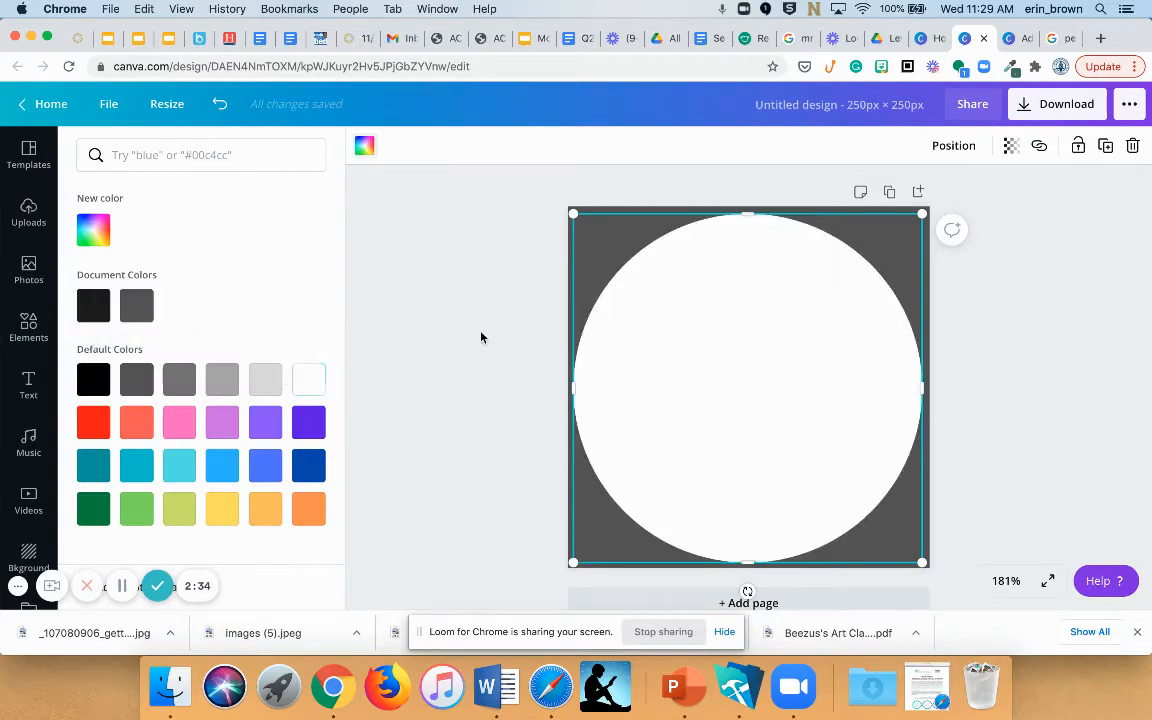
click(831, 321)
click(1034, 360)
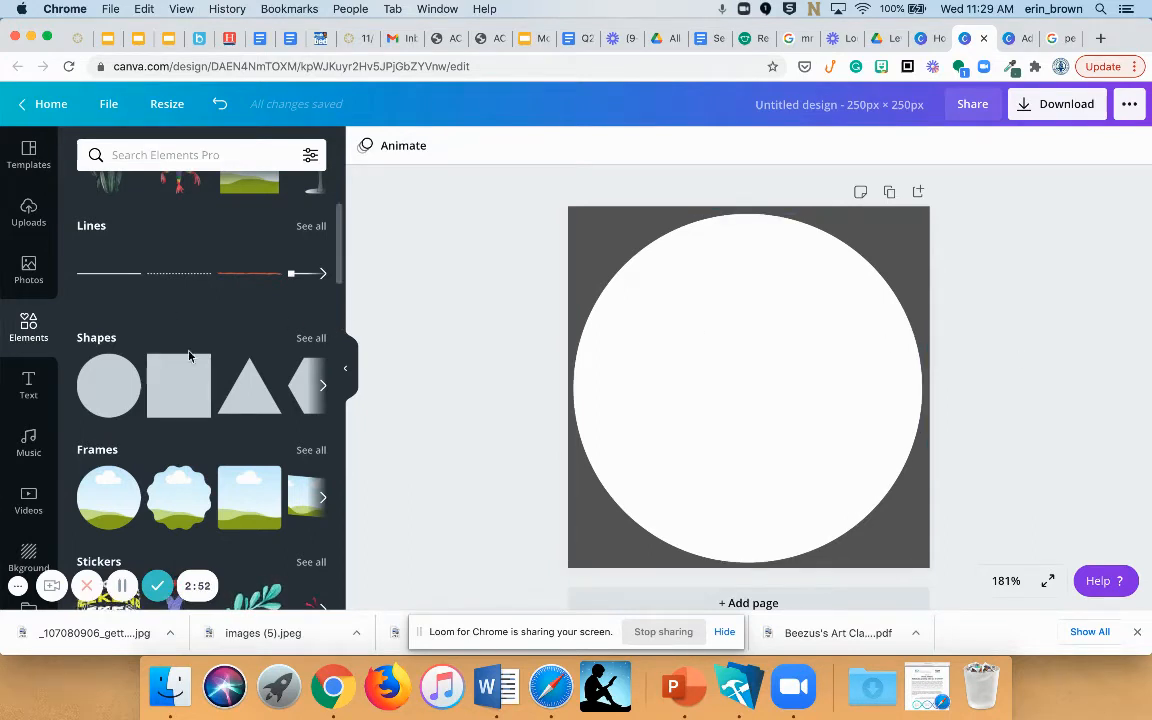
- Add the letter M frame to the design and place it horizontally centered, slightly above the middle of the white circle
scroll(189, 355, down, 2)
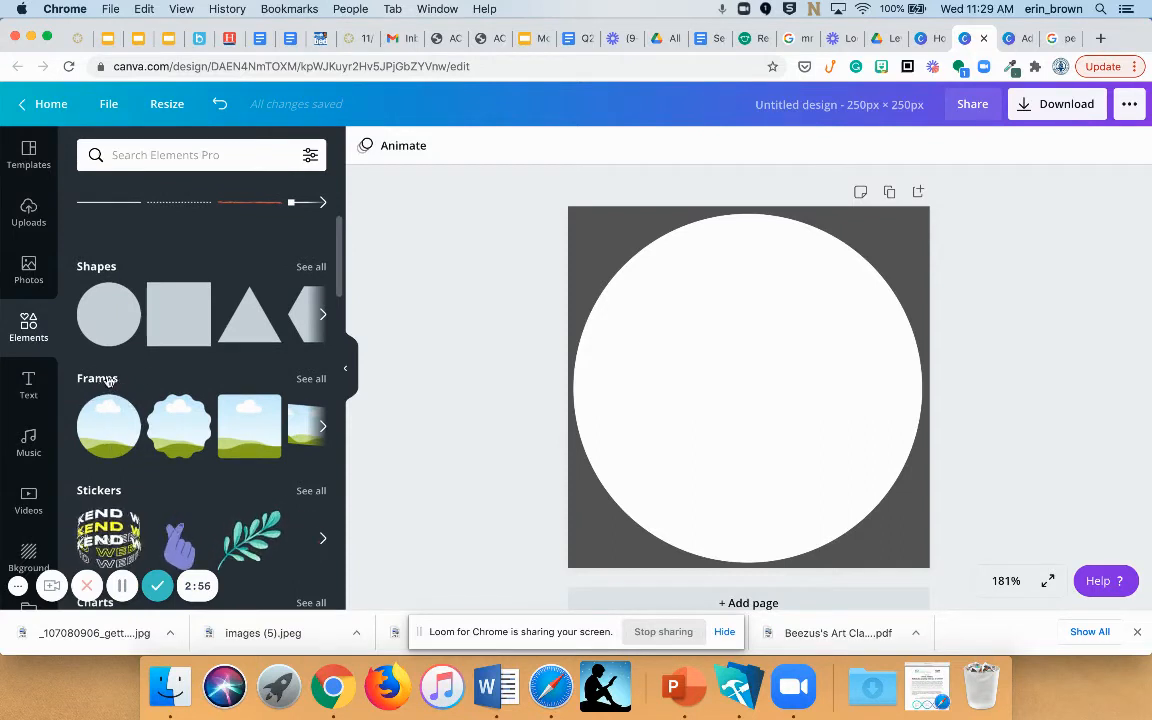
click(313, 381)
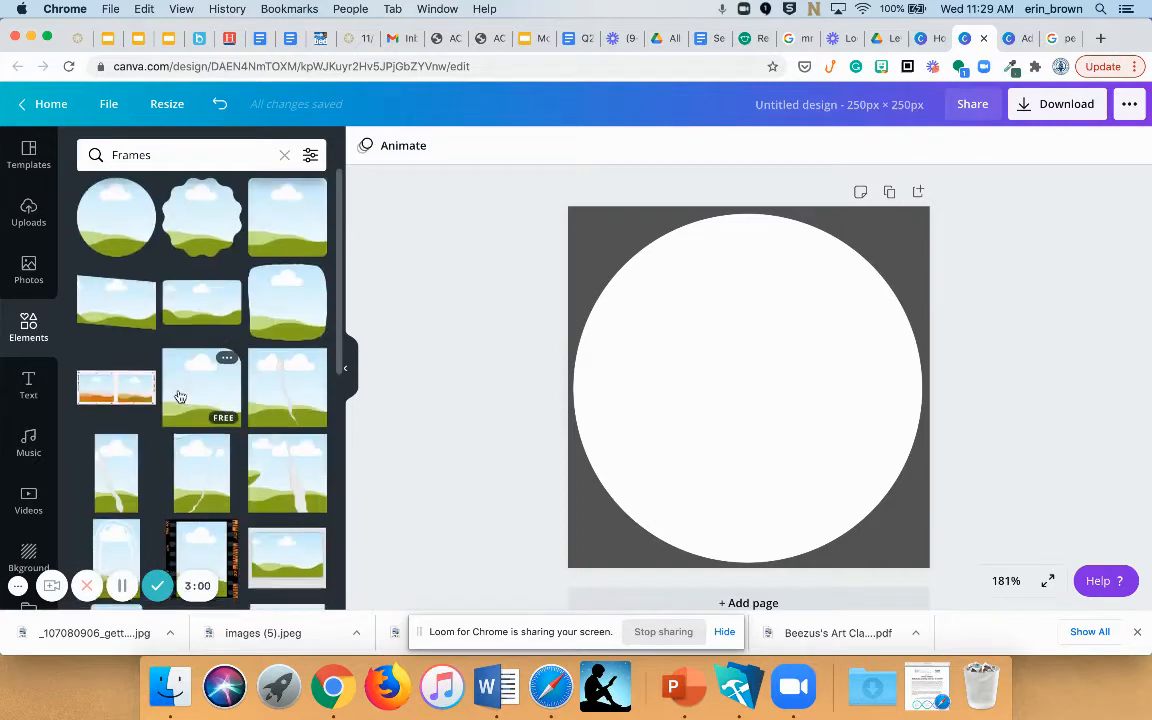
scroll(179, 397, down, 15)
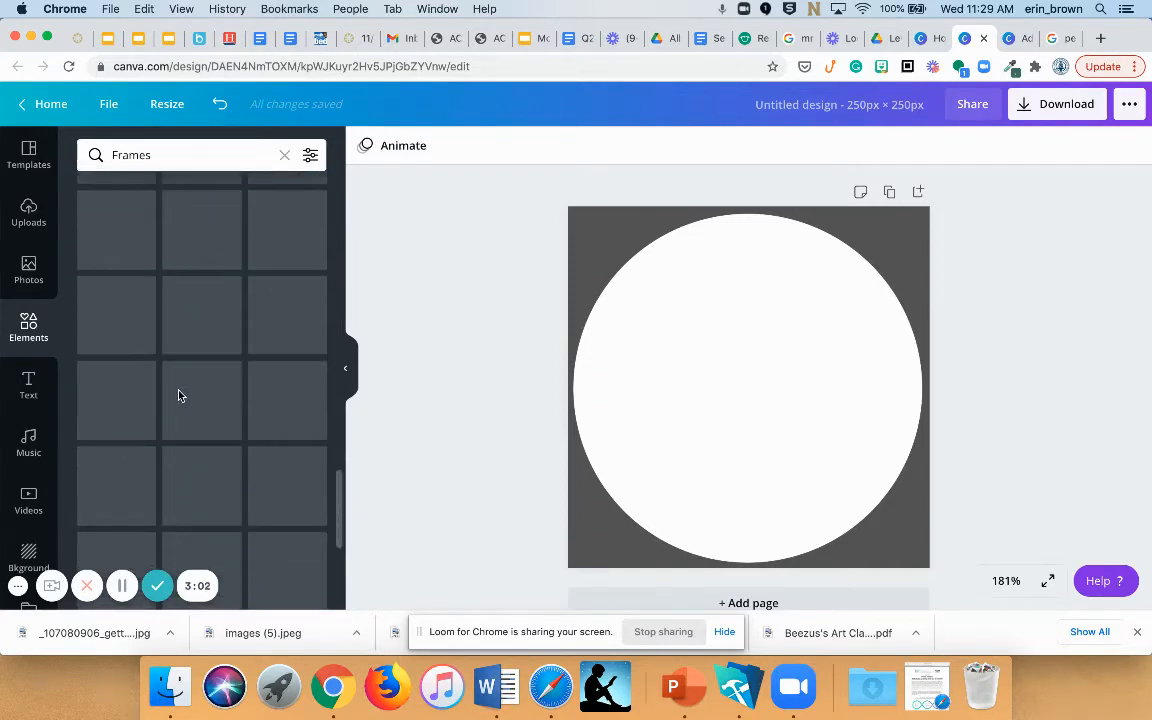
scroll(179, 396, down, 5)
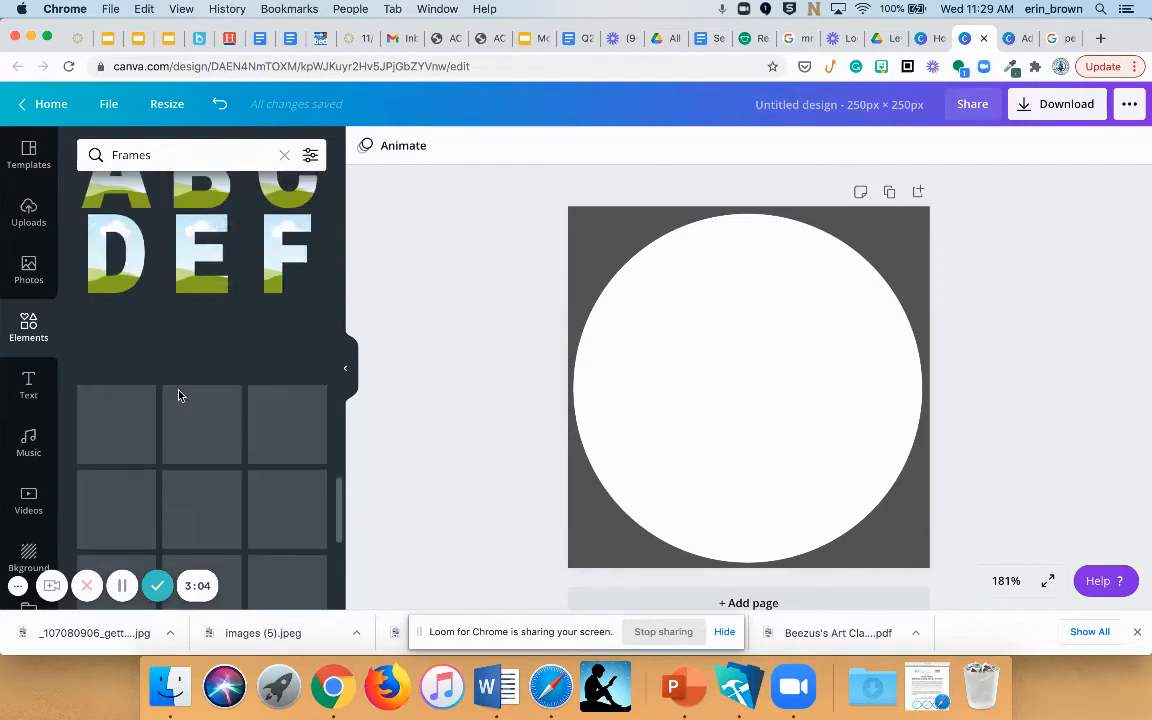
scroll(179, 396, down, 1)
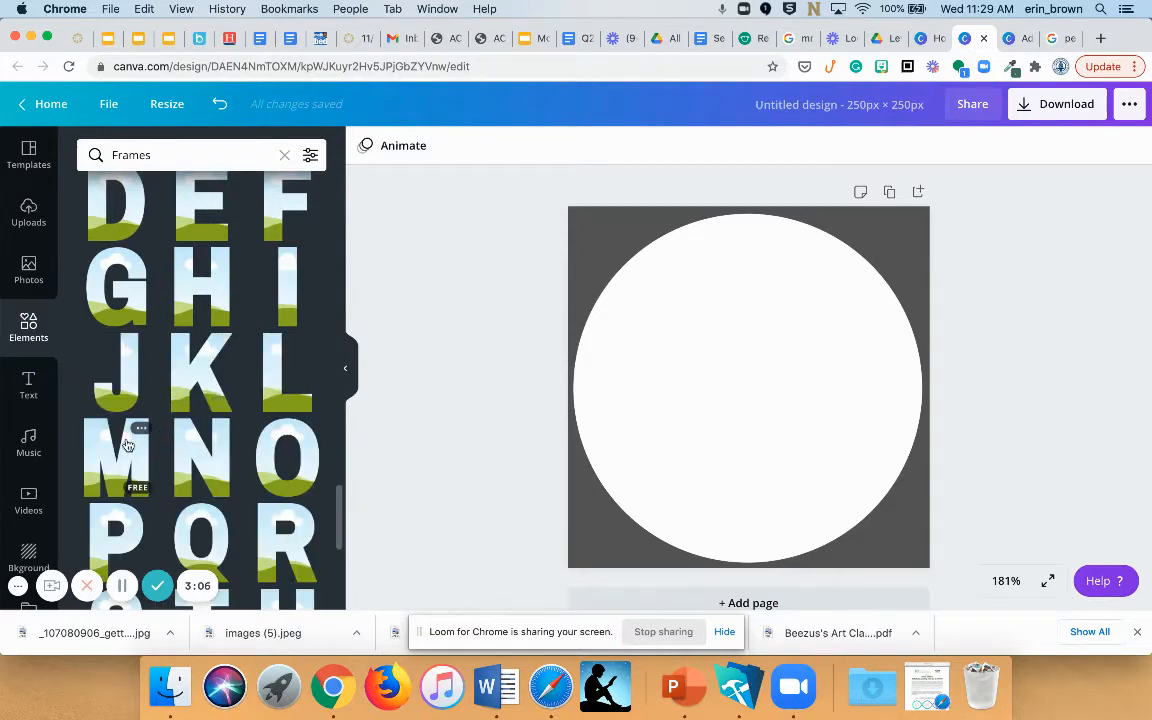
click(128, 445)
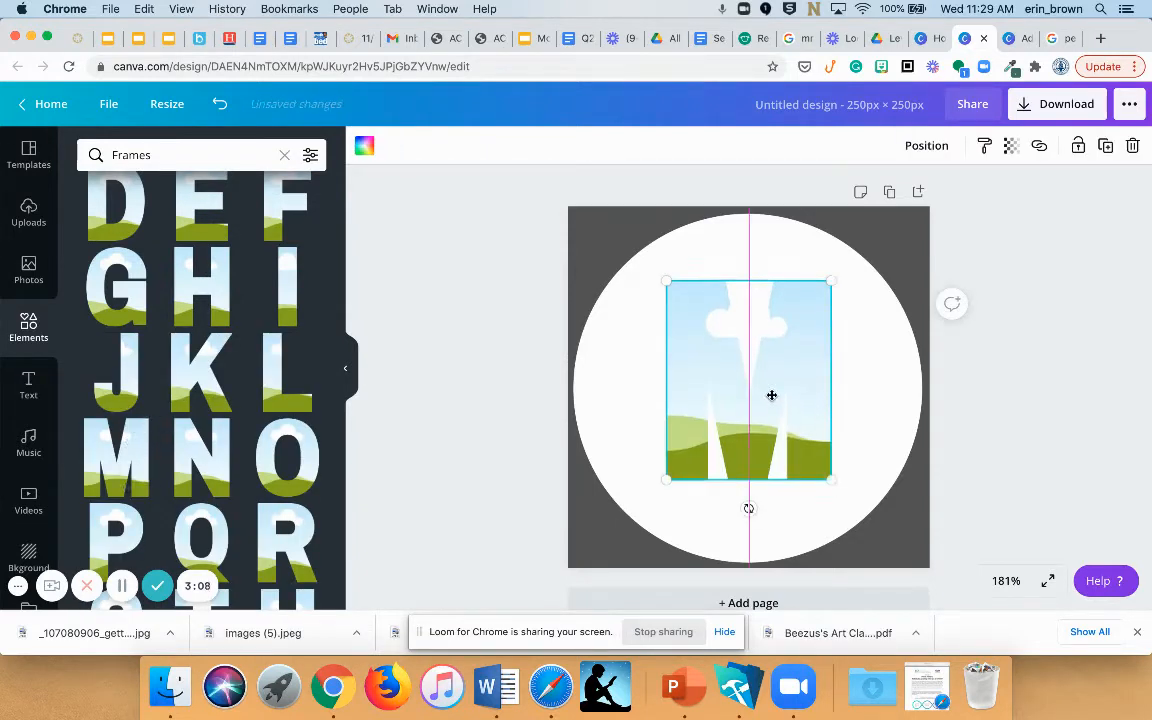
drag(771, 395, 769, 380)
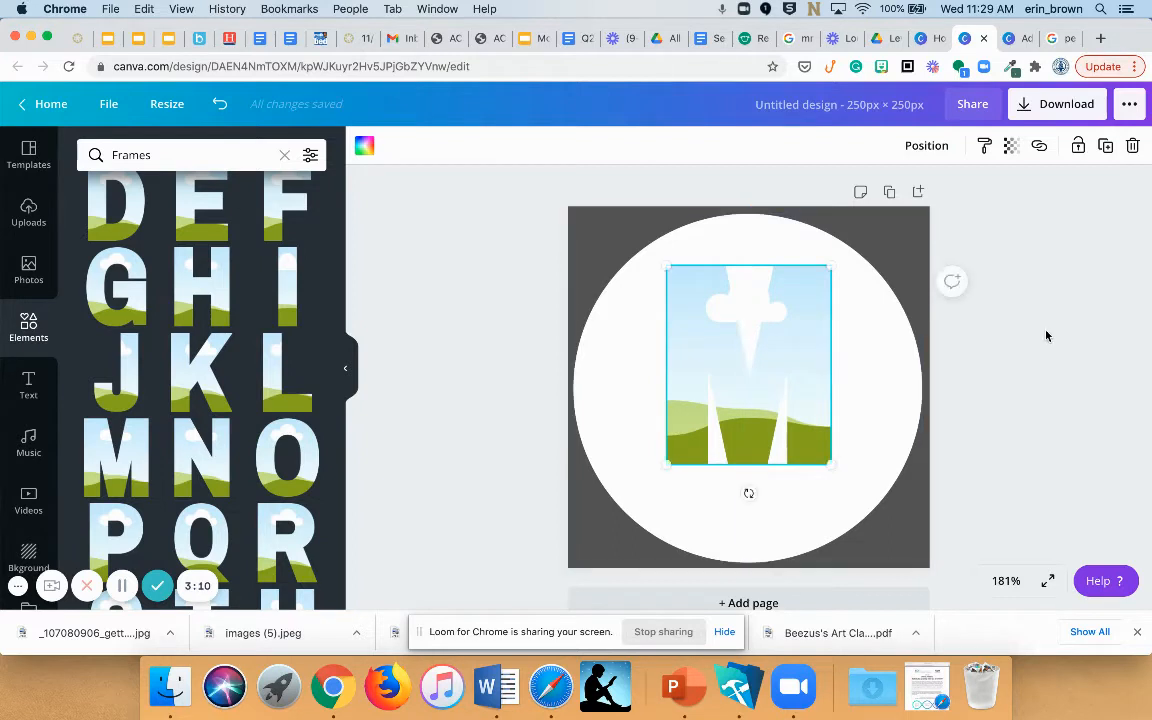
click(1047, 336)
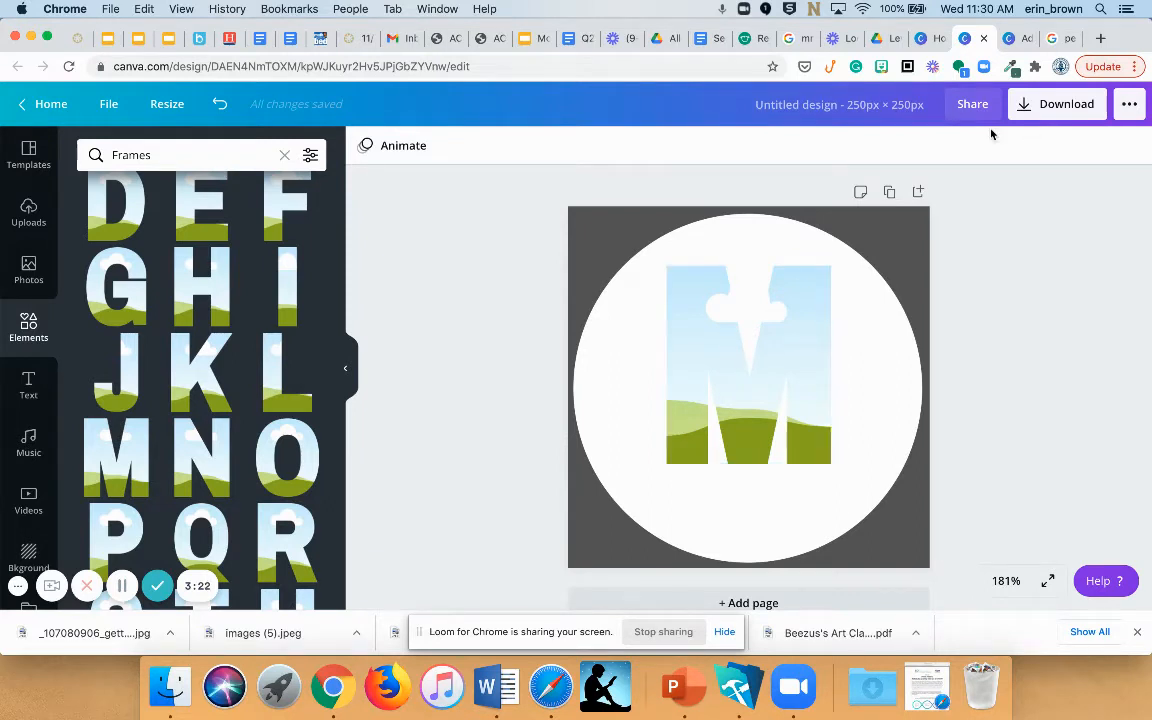
- Search the photo library for "paper clips"
click(26, 274)
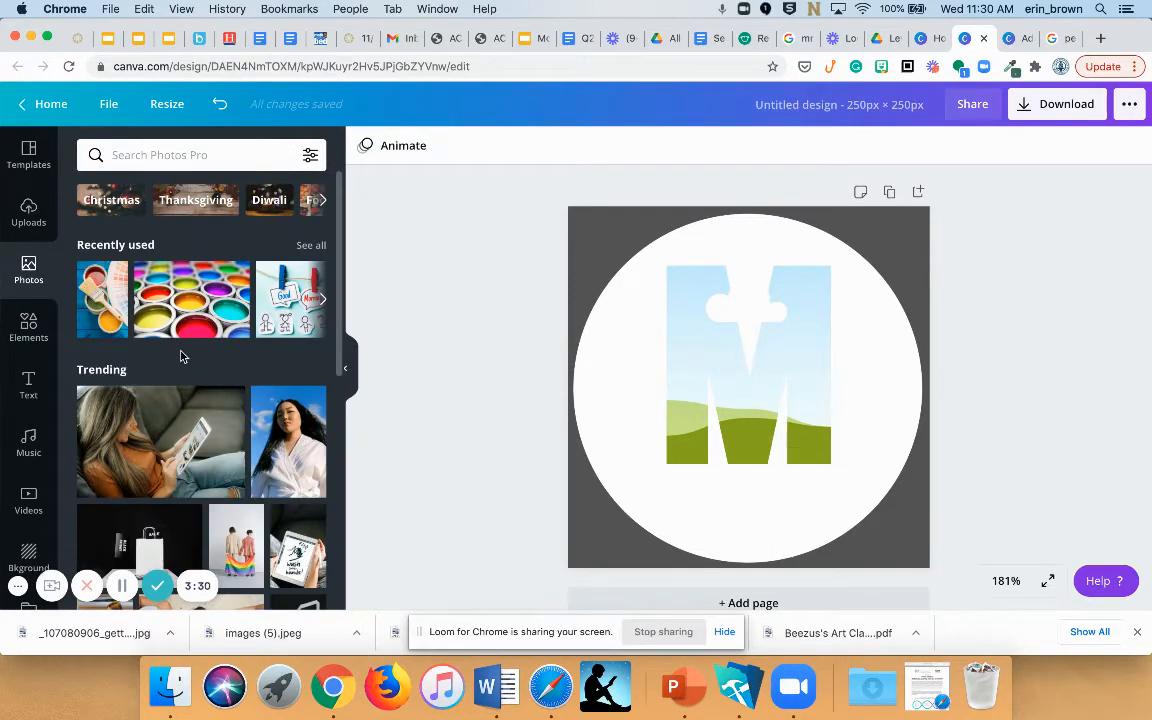
scroll(195, 320, down, 3)
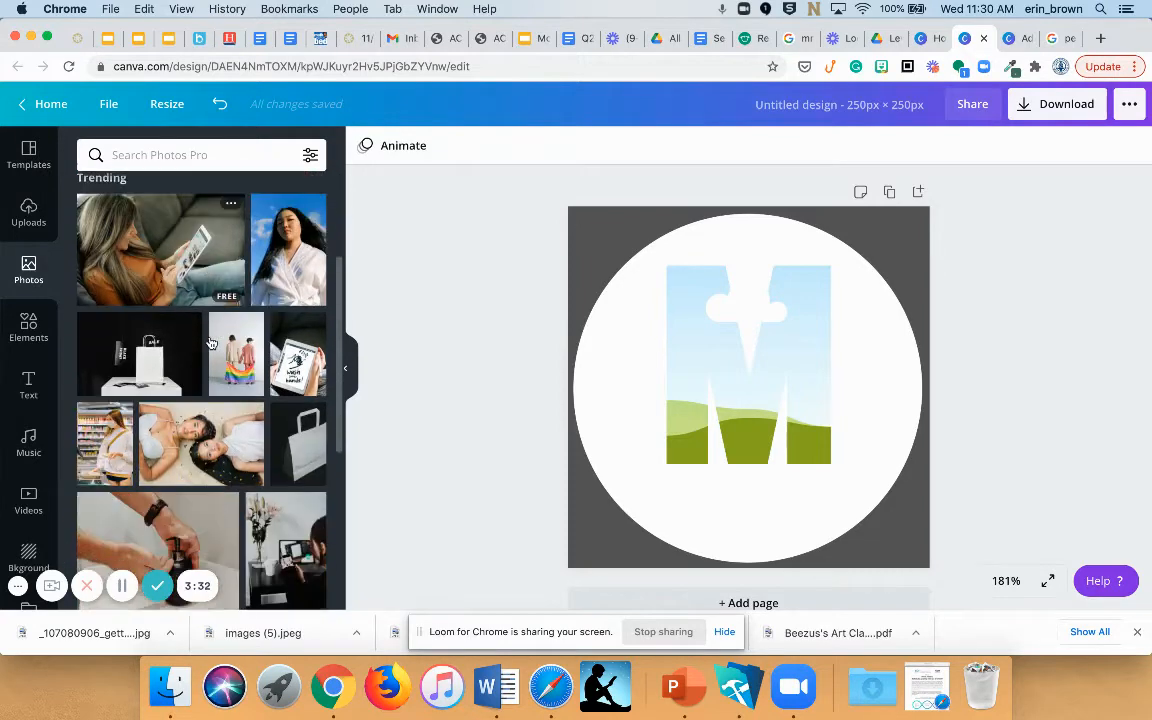
scroll(210, 344, down, 2)
scroll(210, 342, up, 5)
click(167, 157)
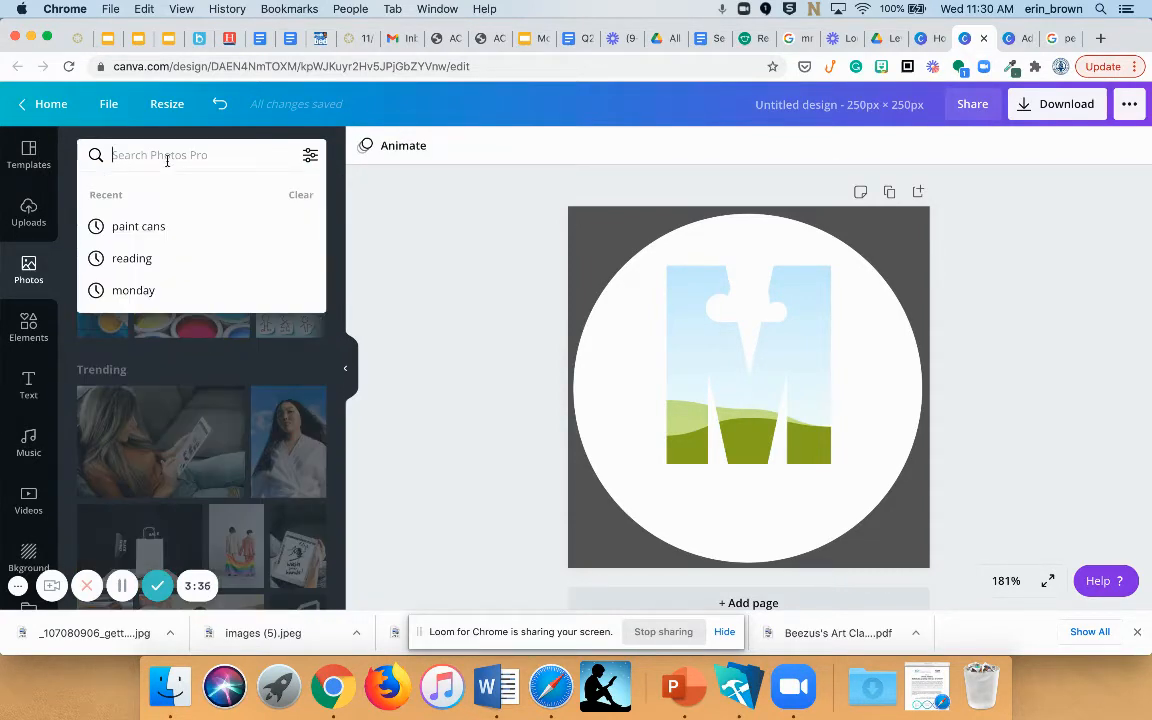
text(pap)
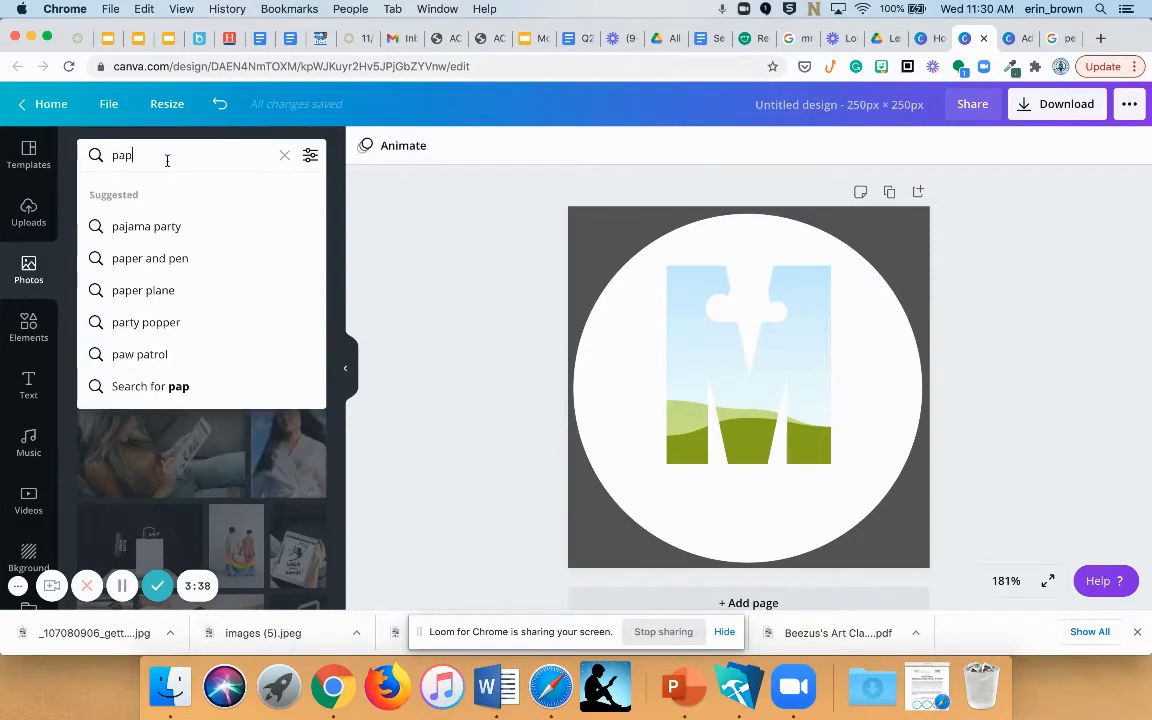
text(er c)
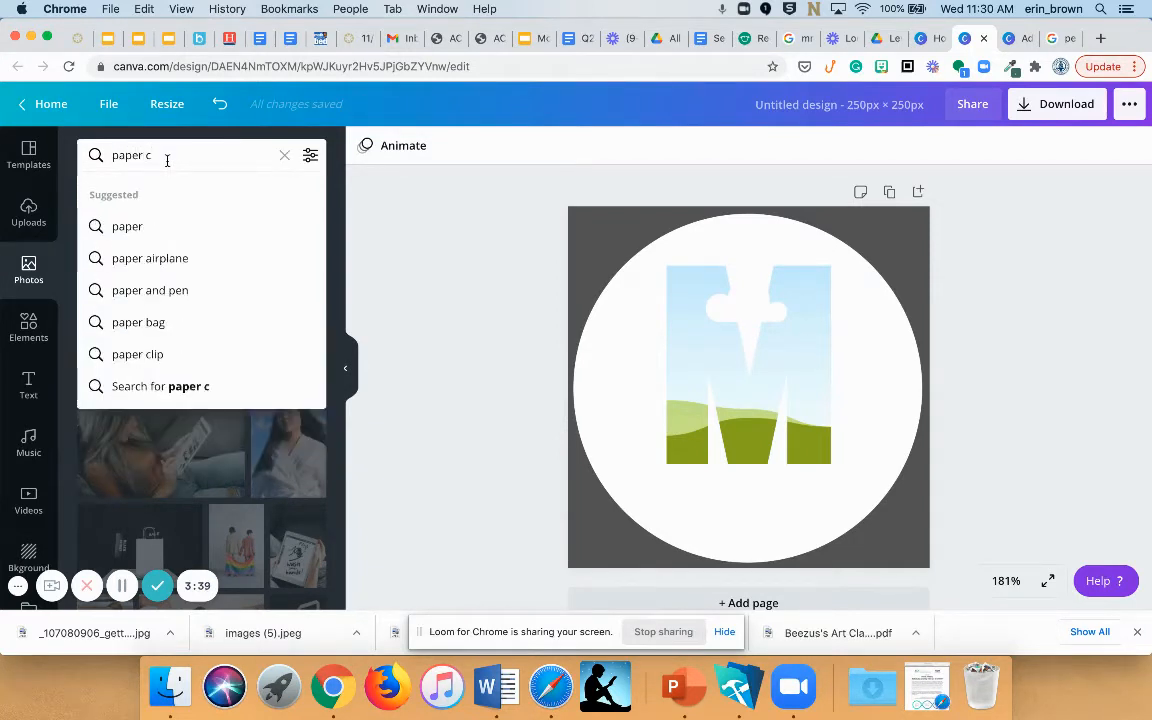
text(lips)
key(Return)
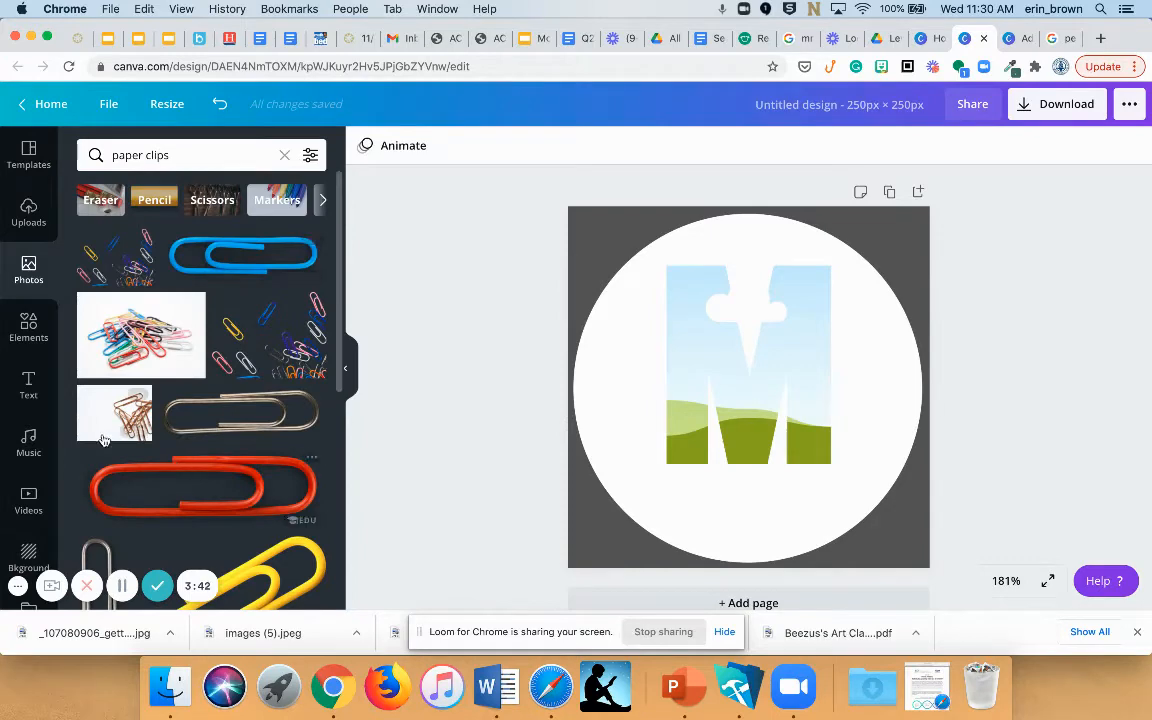
- Look through the paper clip photos for a suitable frame fill, and clear the search
scroll(197, 385, down, 15)
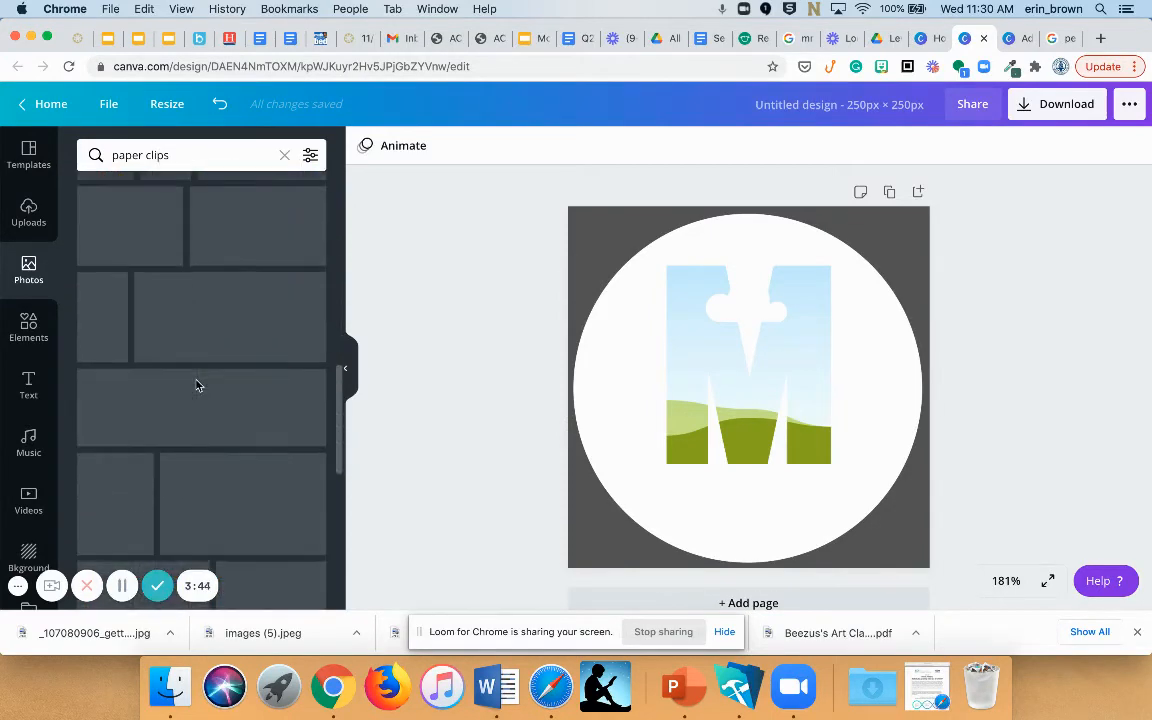
scroll(197, 386, up, 10)
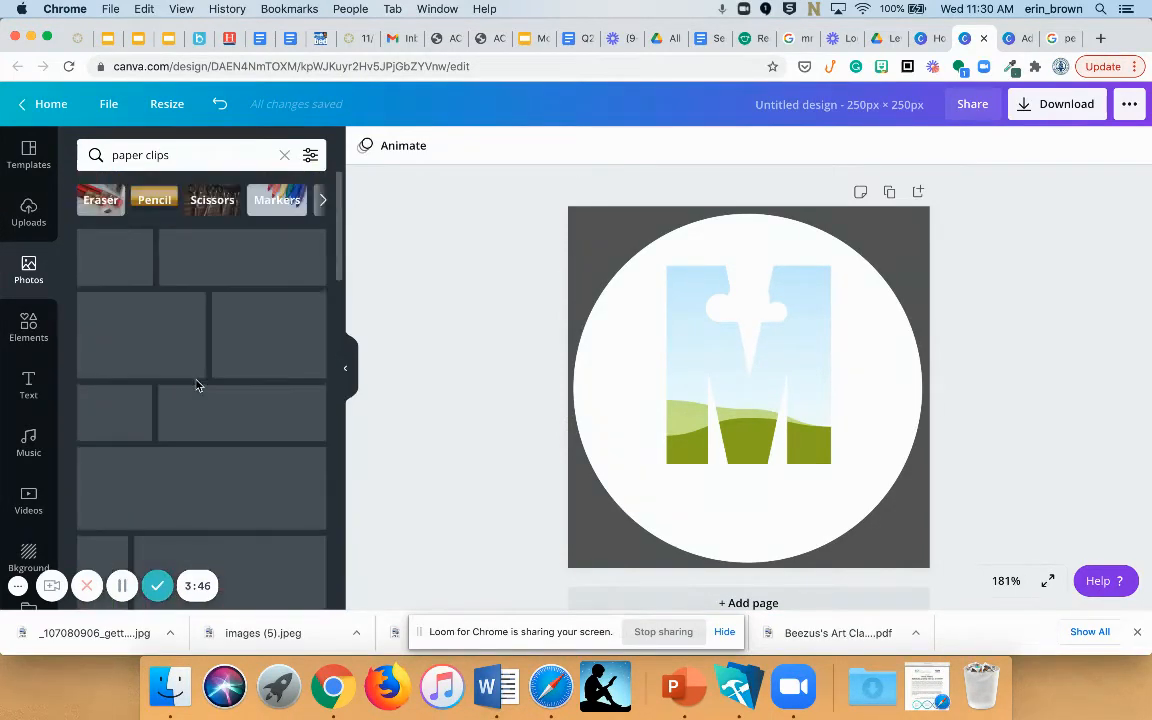
scroll(197, 386, down, 3)
scroll(197, 386, down, 5)
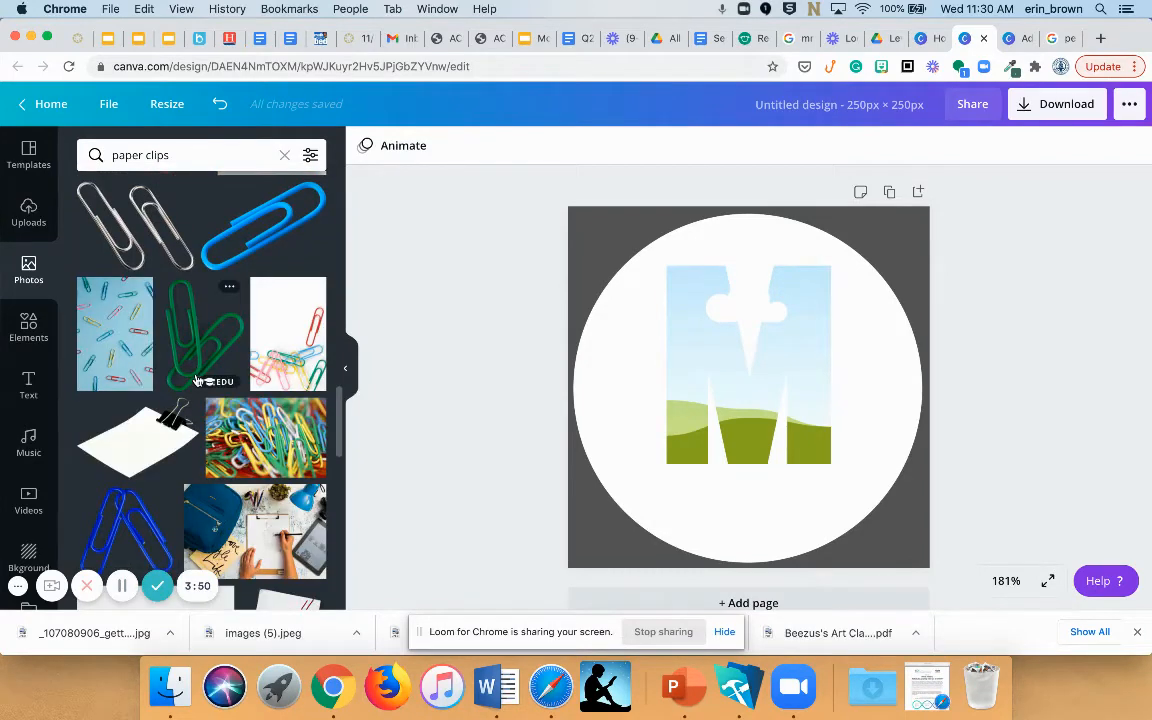
scroll(197, 381, down, 3)
scroll(198, 380, up, 10)
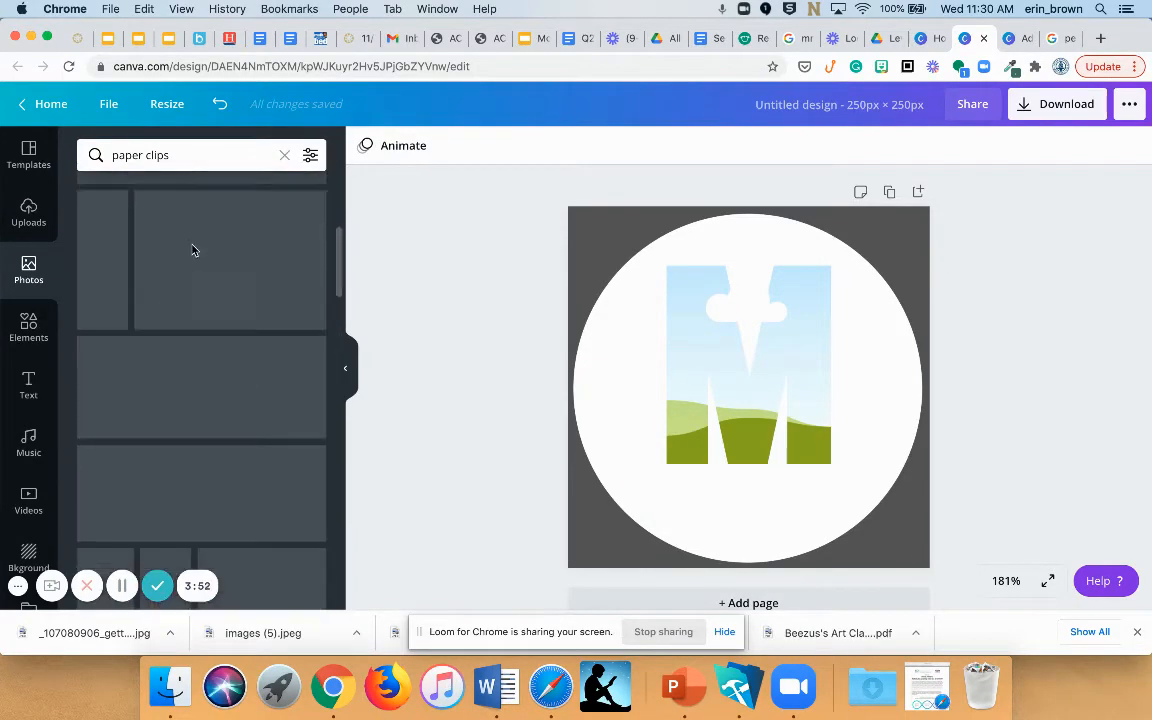
click(284, 155)
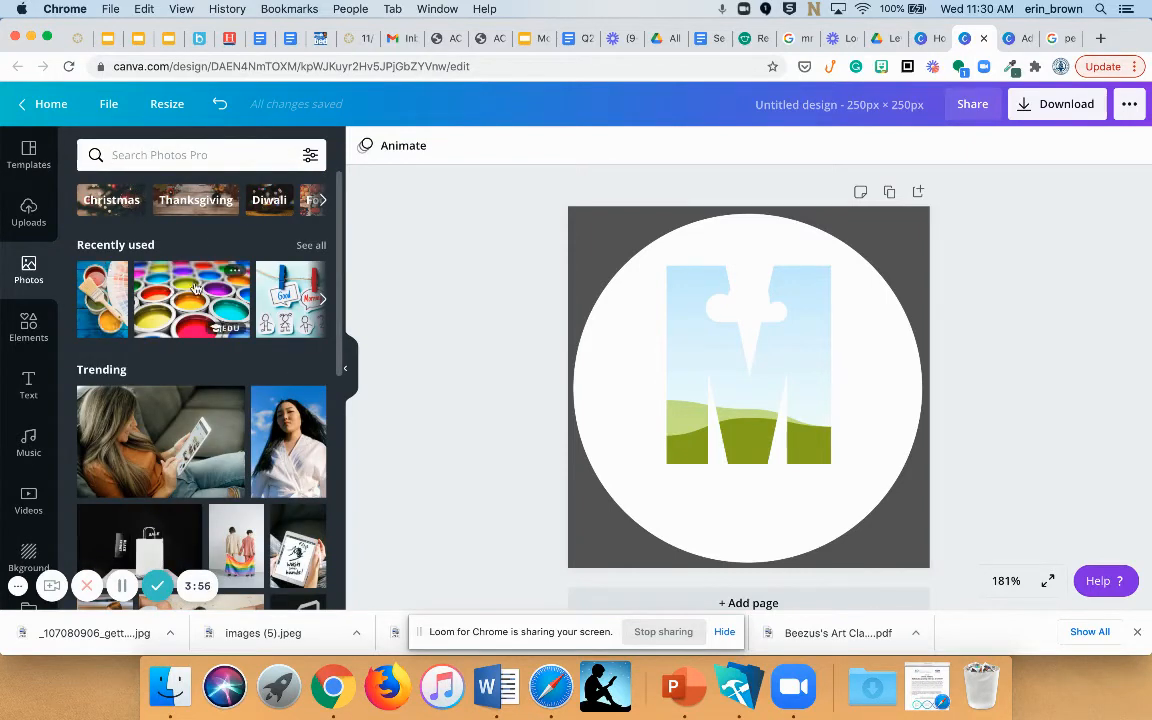
click(182, 310)
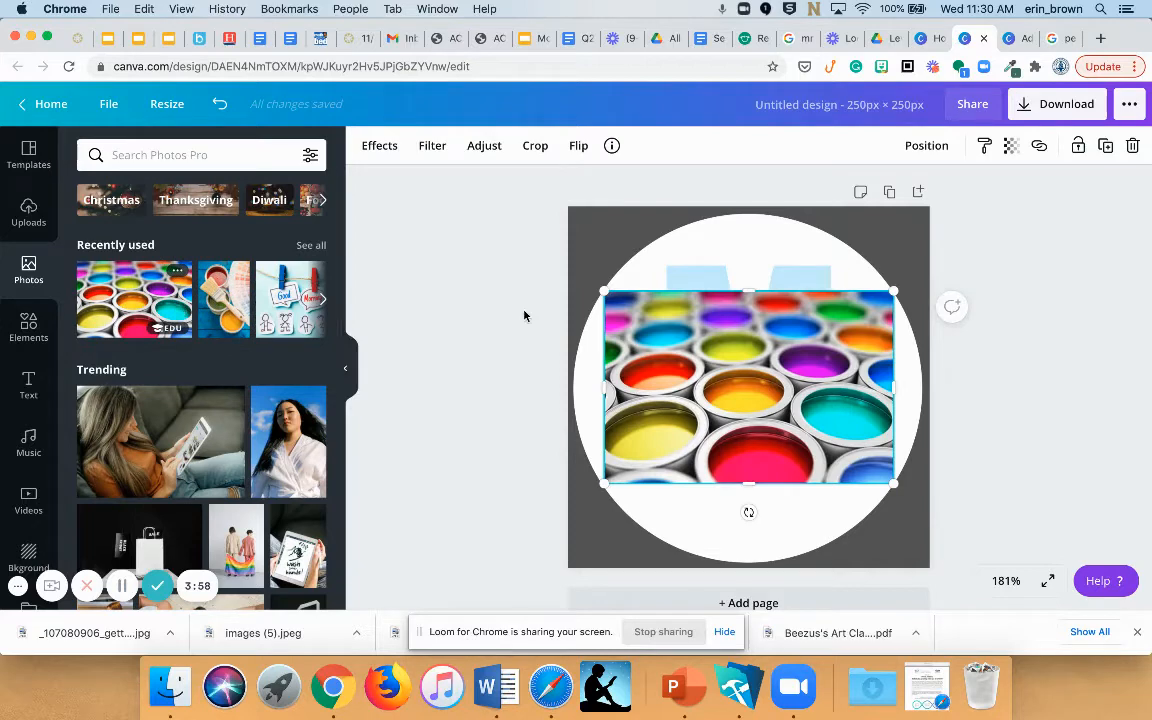
key(Delete)
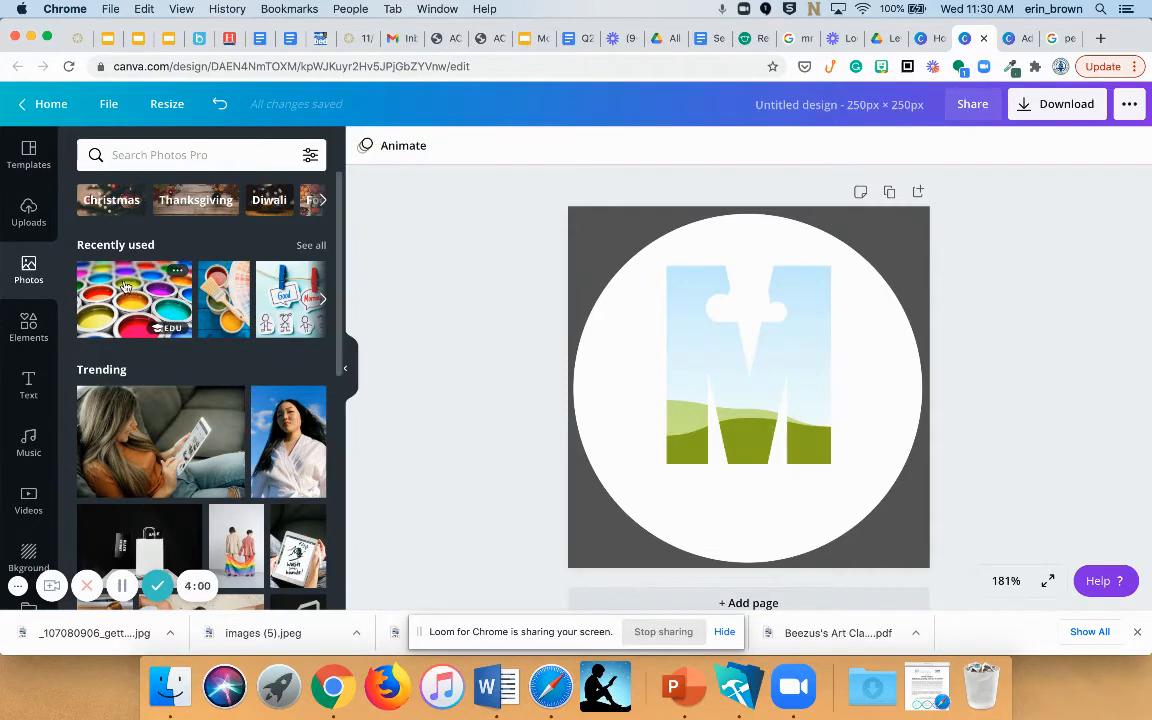
mouse_move(133, 292)
mouse_down()
mouse_move(617, 338)
mouse_move(620, 319)
mouse_up()
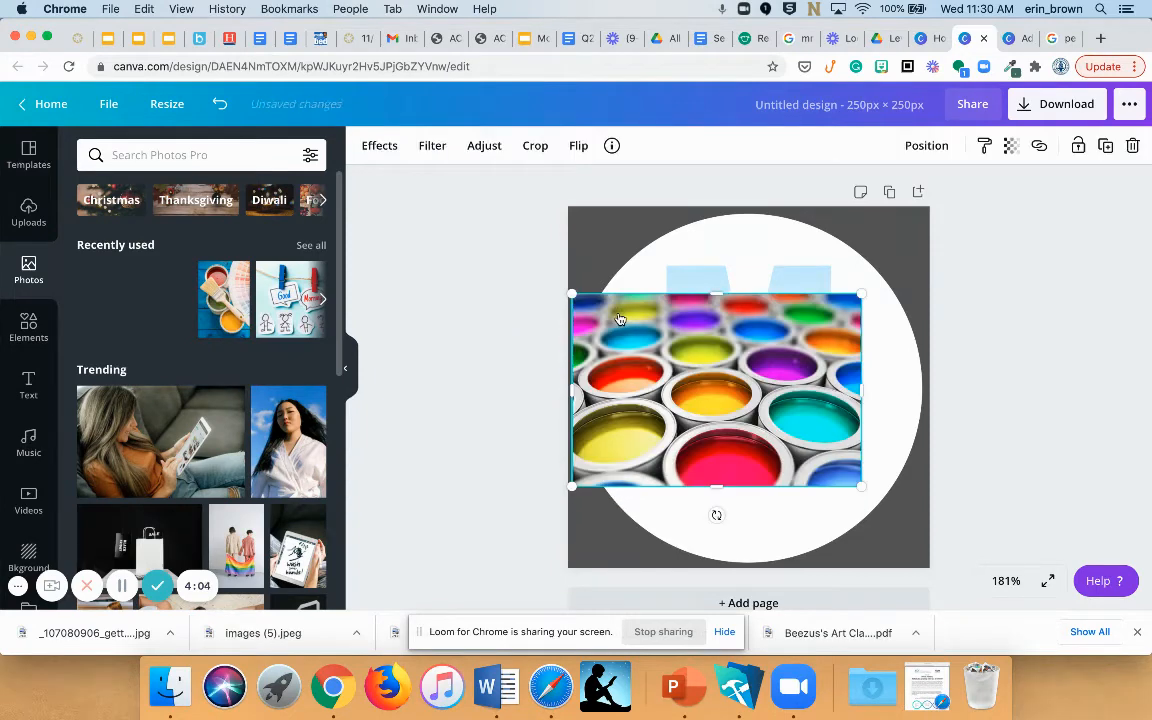
key(Delete)
- Fill the letter M frame with the recently used photo of colorful paint cans and deselect it
click(789, 355)
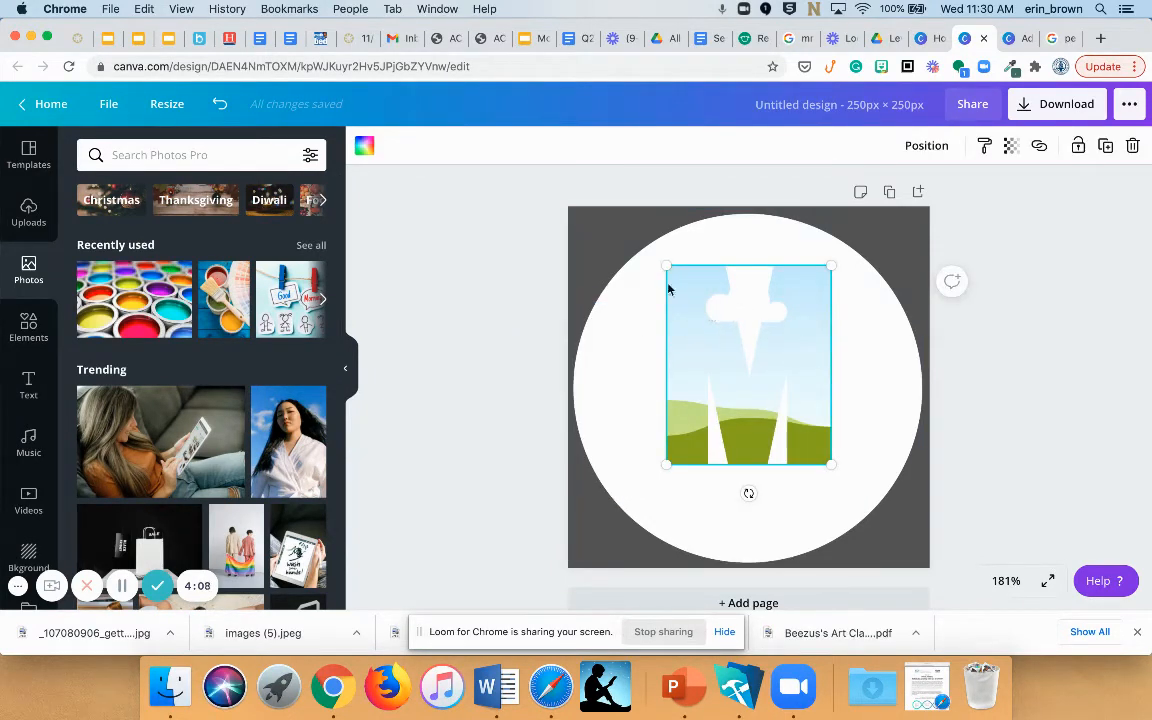
mouse_move(140, 295)
mouse_down()
mouse_move(175, 280)
mouse_move(570, 341)
mouse_move(663, 327)
mouse_move(629, 298)
mouse_move(622, 305)
mouse_move(673, 328)
mouse_move(620, 294)
mouse_up()
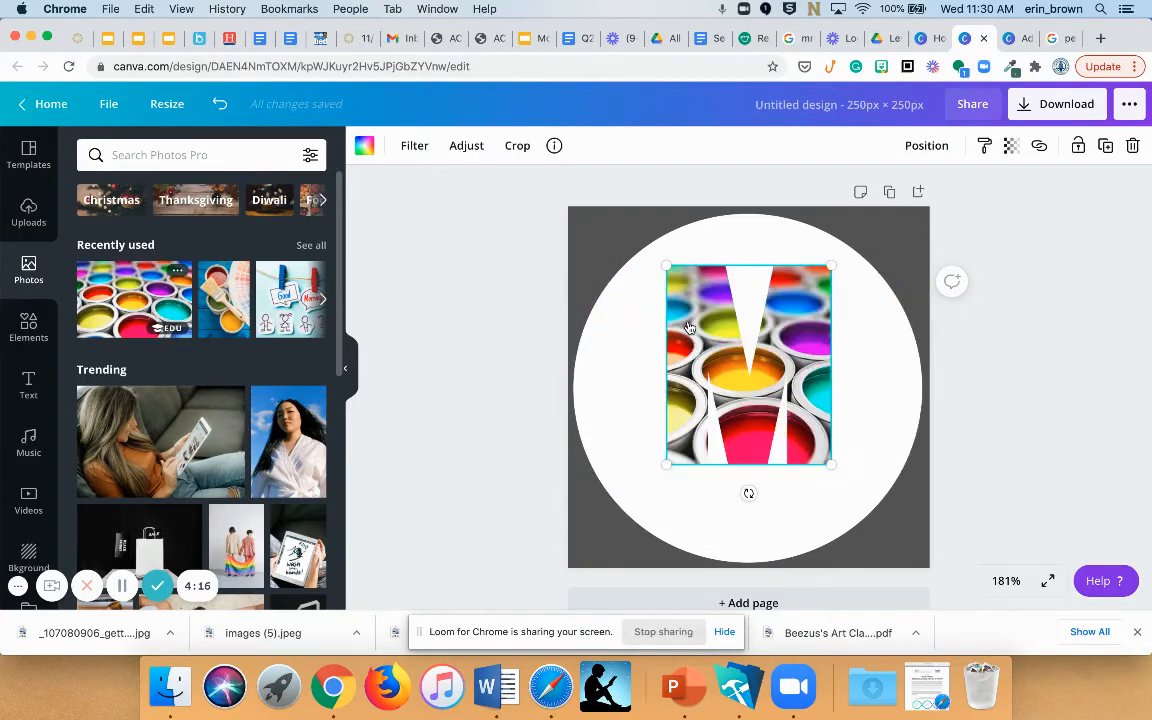
click(988, 268)
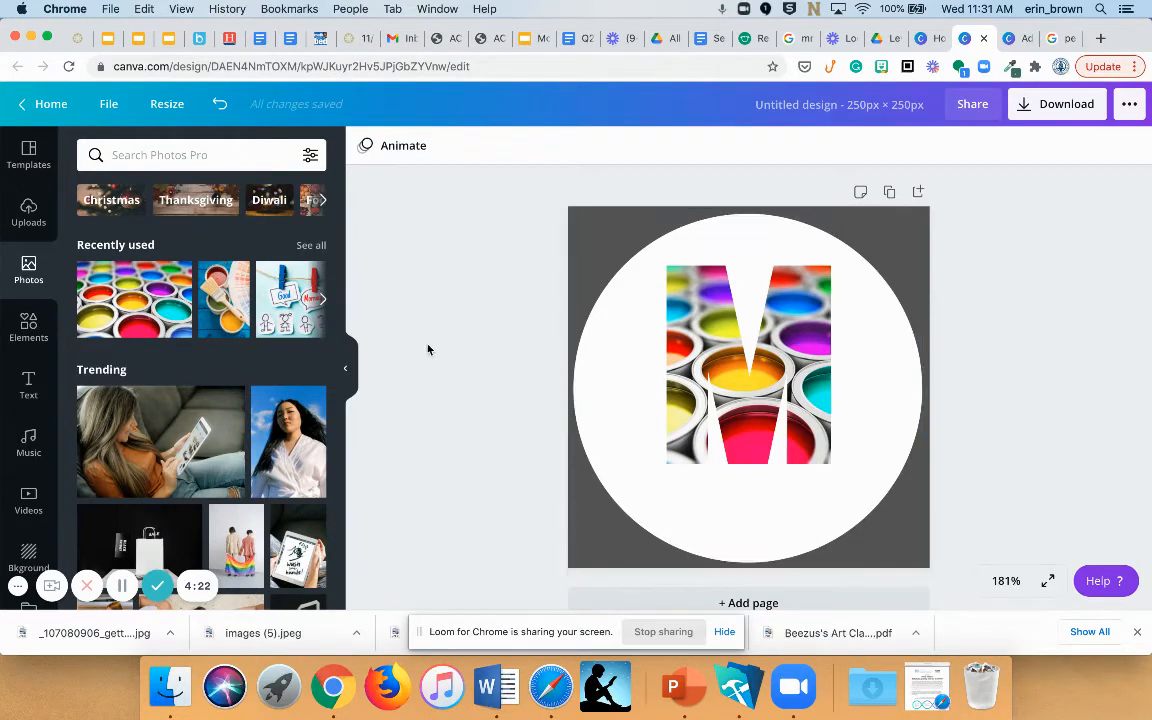
- Switch to the open Google Images results and search for "blue paper clips" instead of pencils
scroll(251, 358, down, 4)
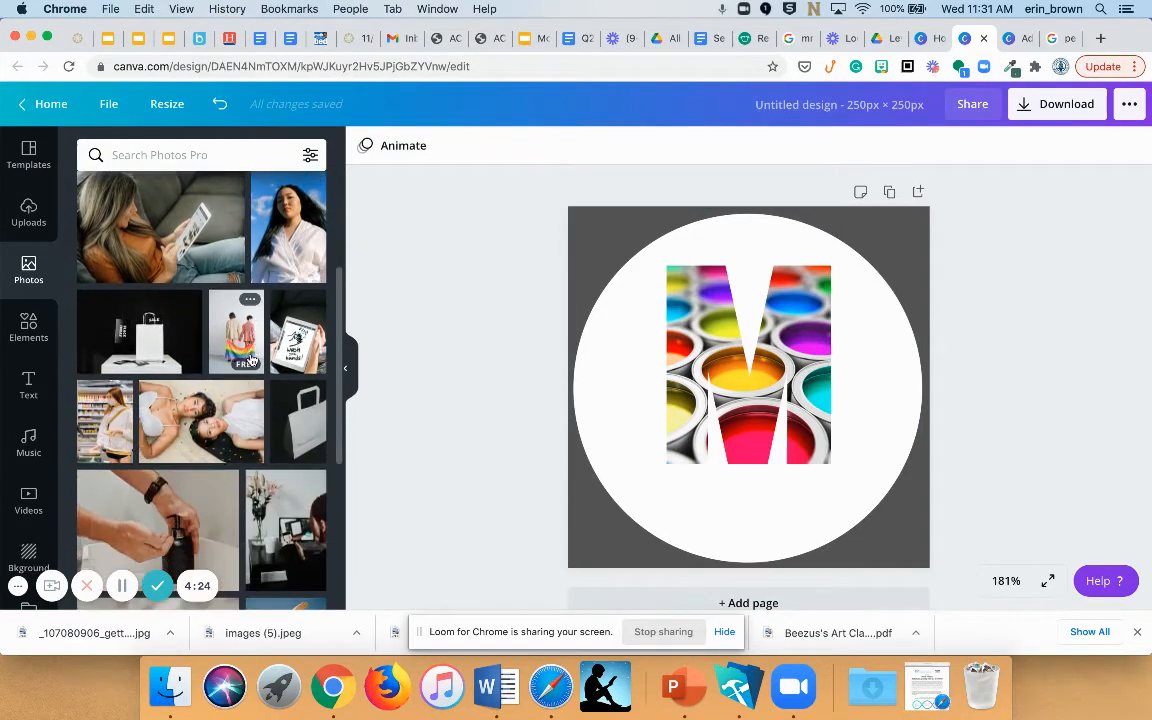
scroll(251, 362, up, 2)
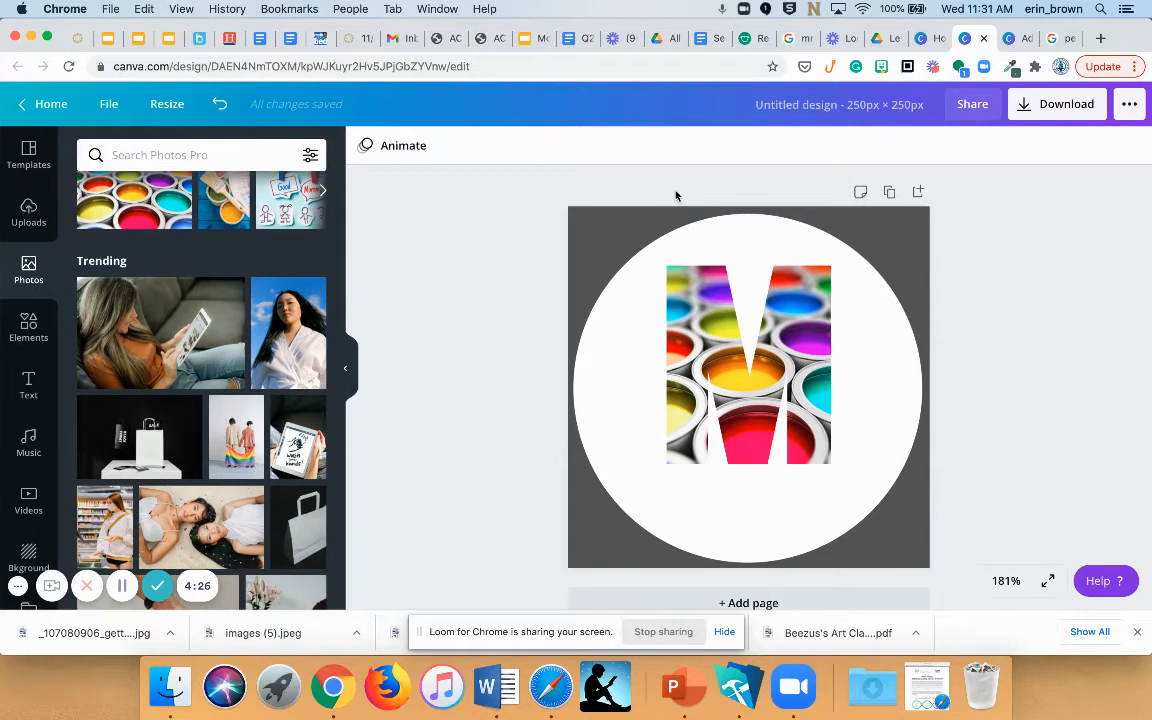
click(1058, 40)
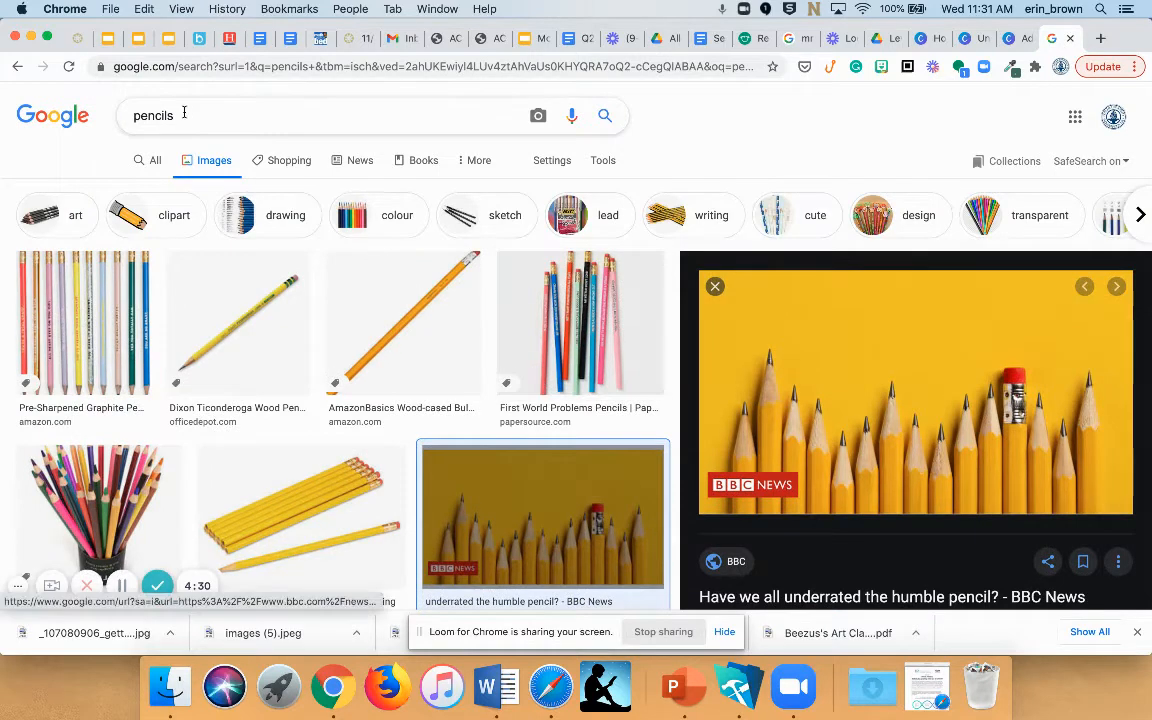
drag(184, 112, 123, 117)
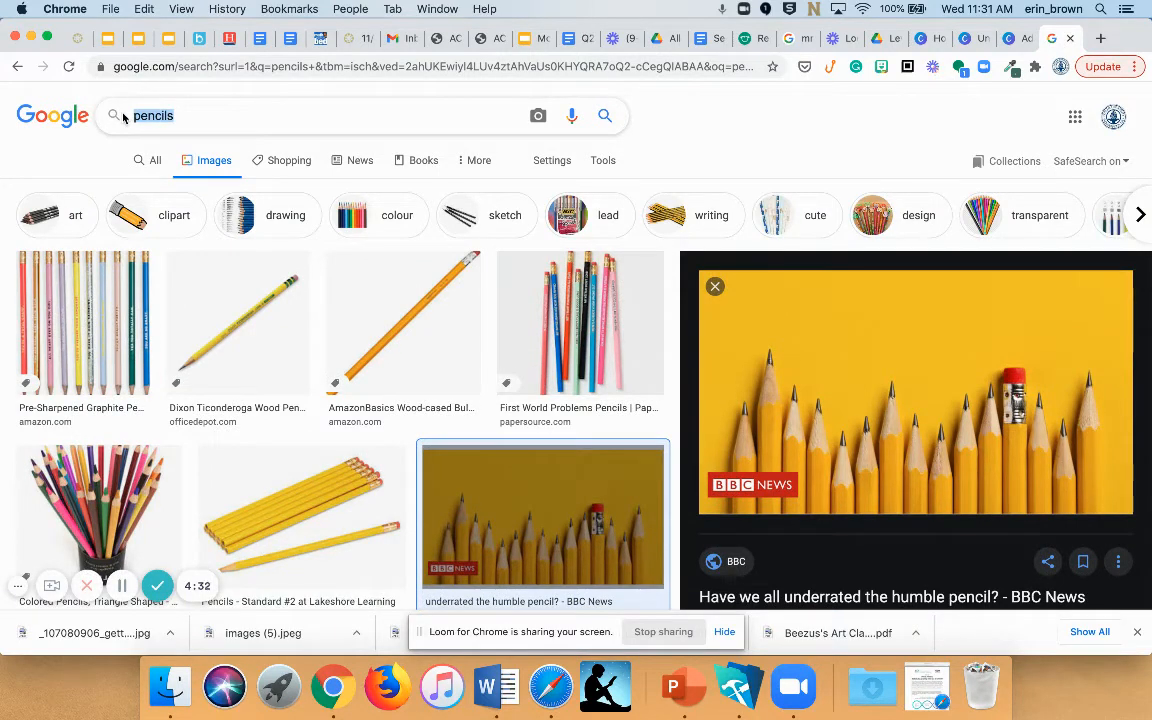
text(blie)
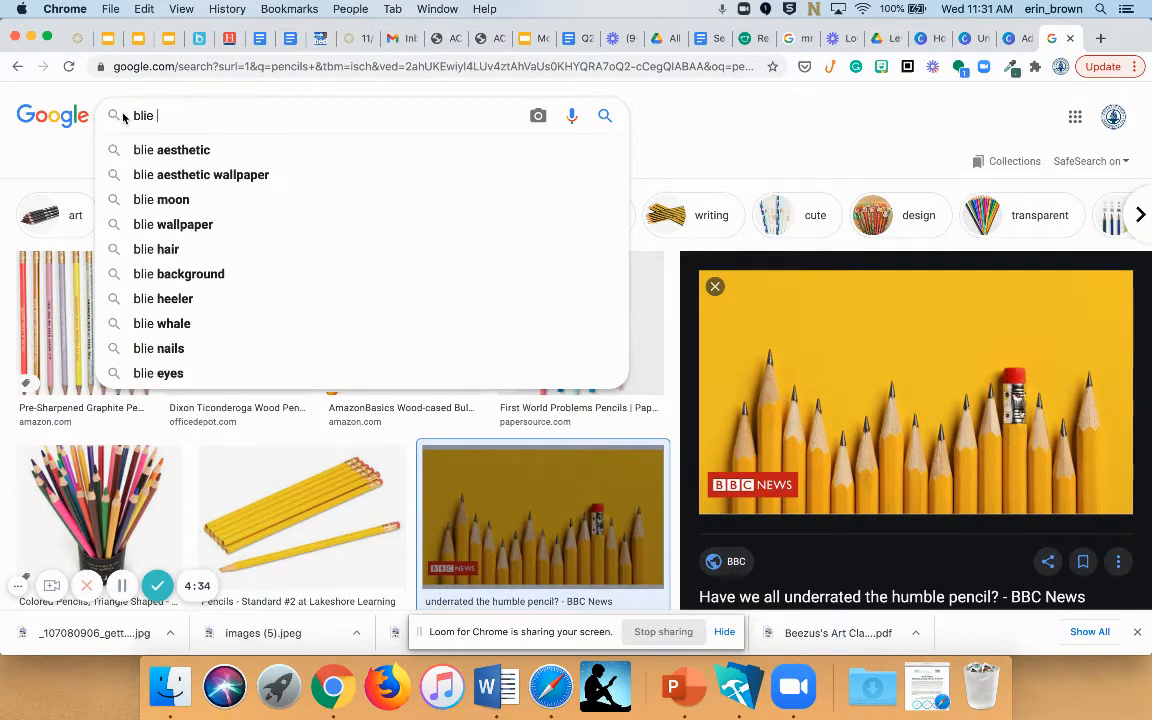
key(BackSpace)
key(BackSpace)
text(ue paper clip)
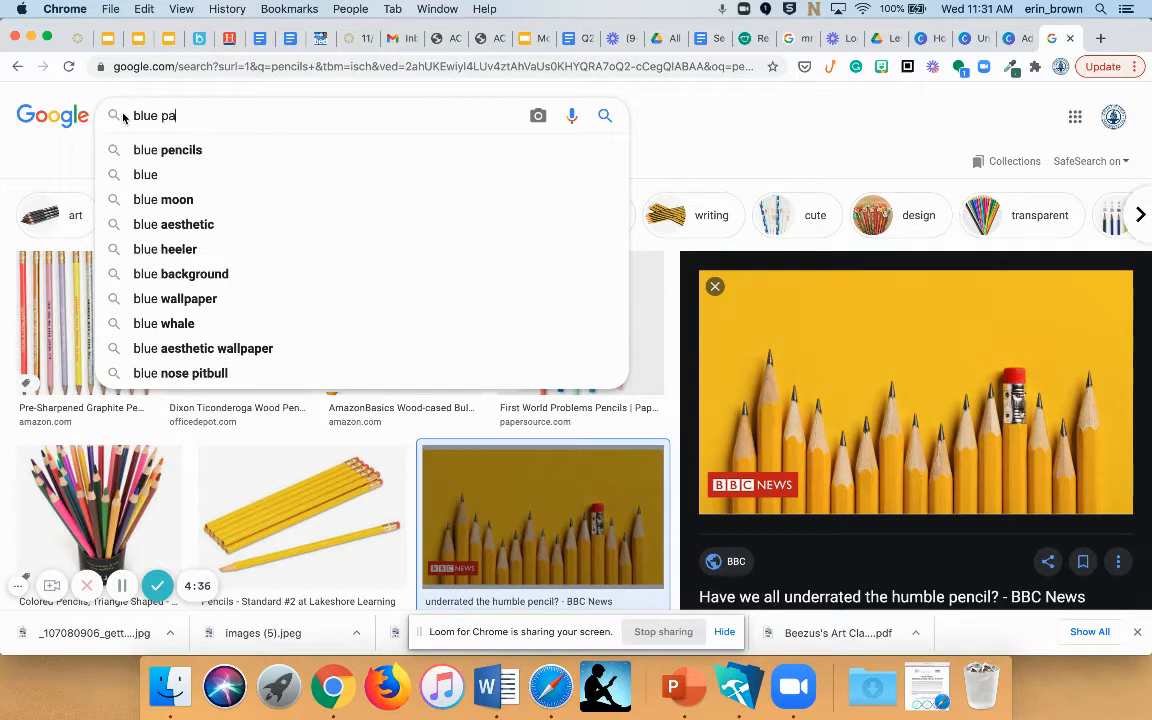
text(s)
key(Return)
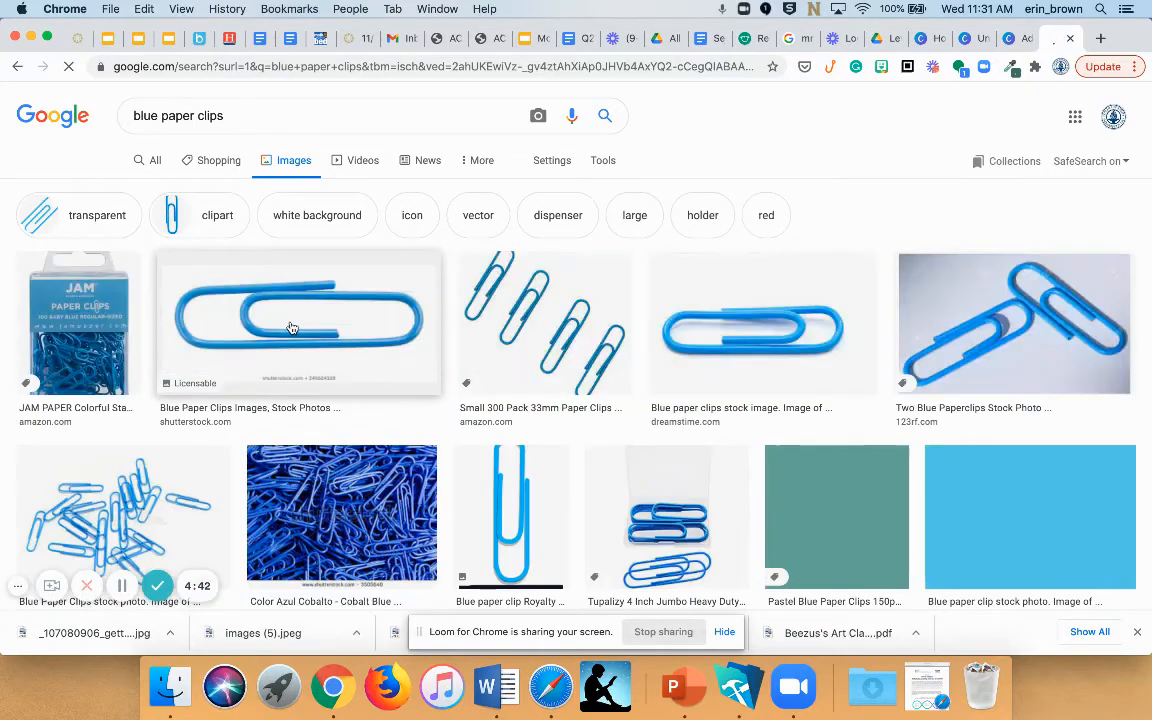
- Filter the blue paper clips image results by the color blue
scroll(290, 326, down, 5)
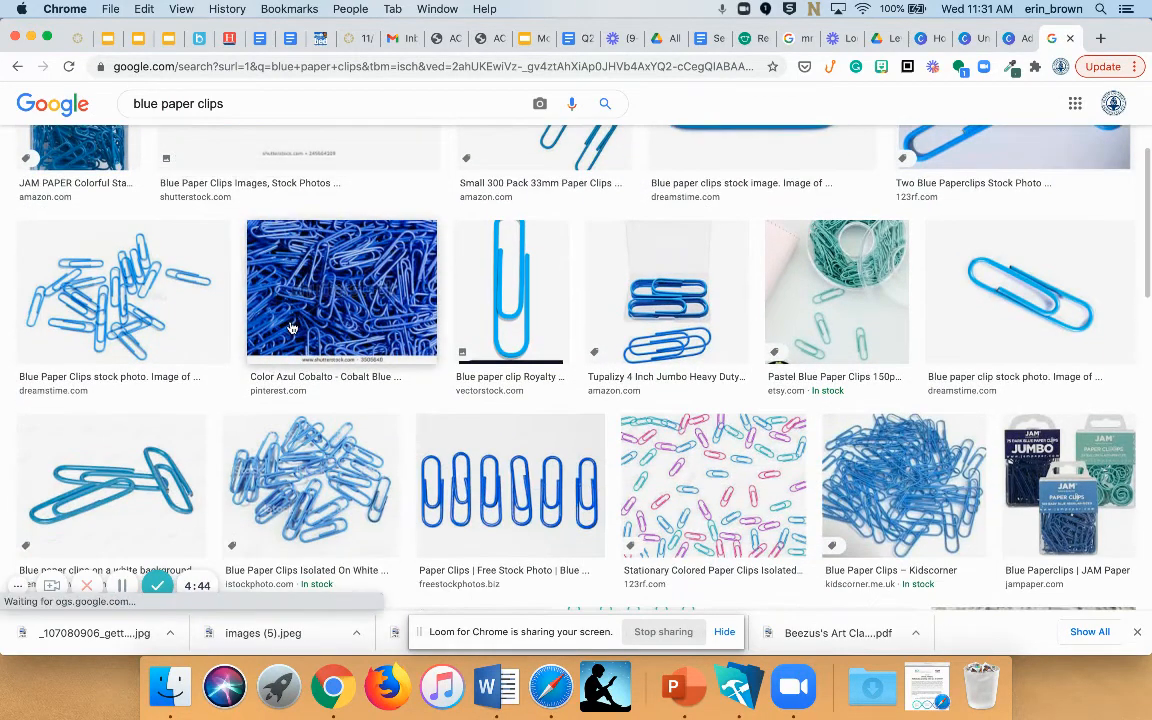
scroll(290, 326, up, 5)
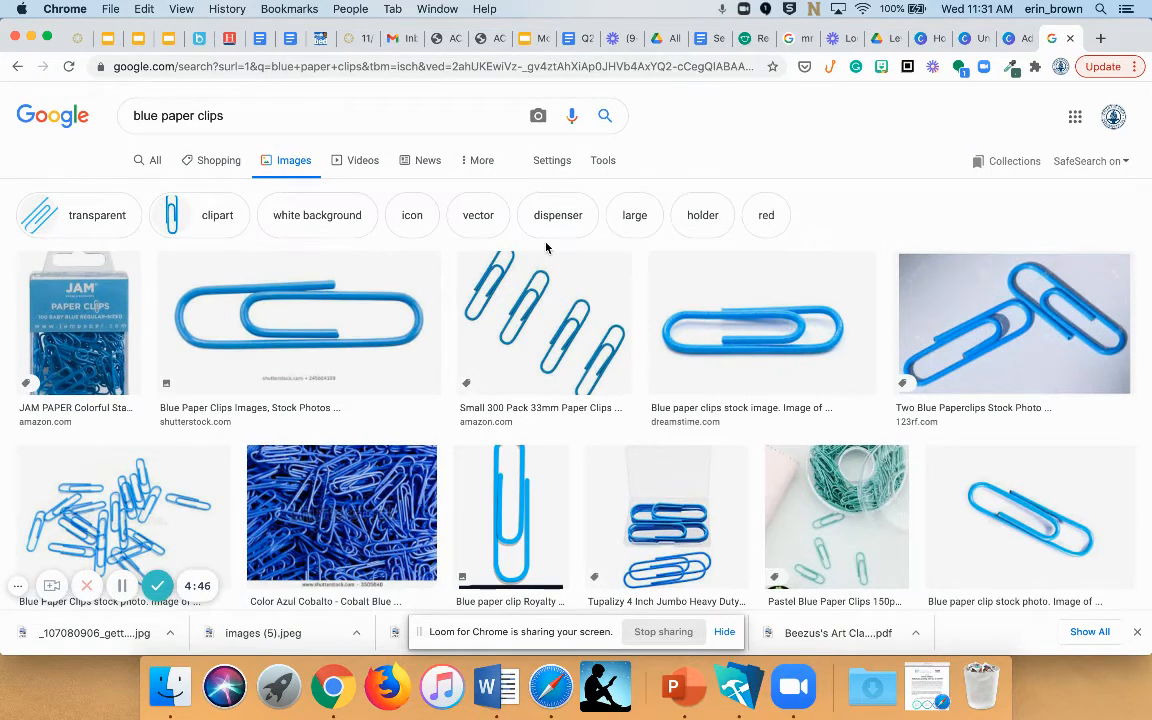
click(604, 163)
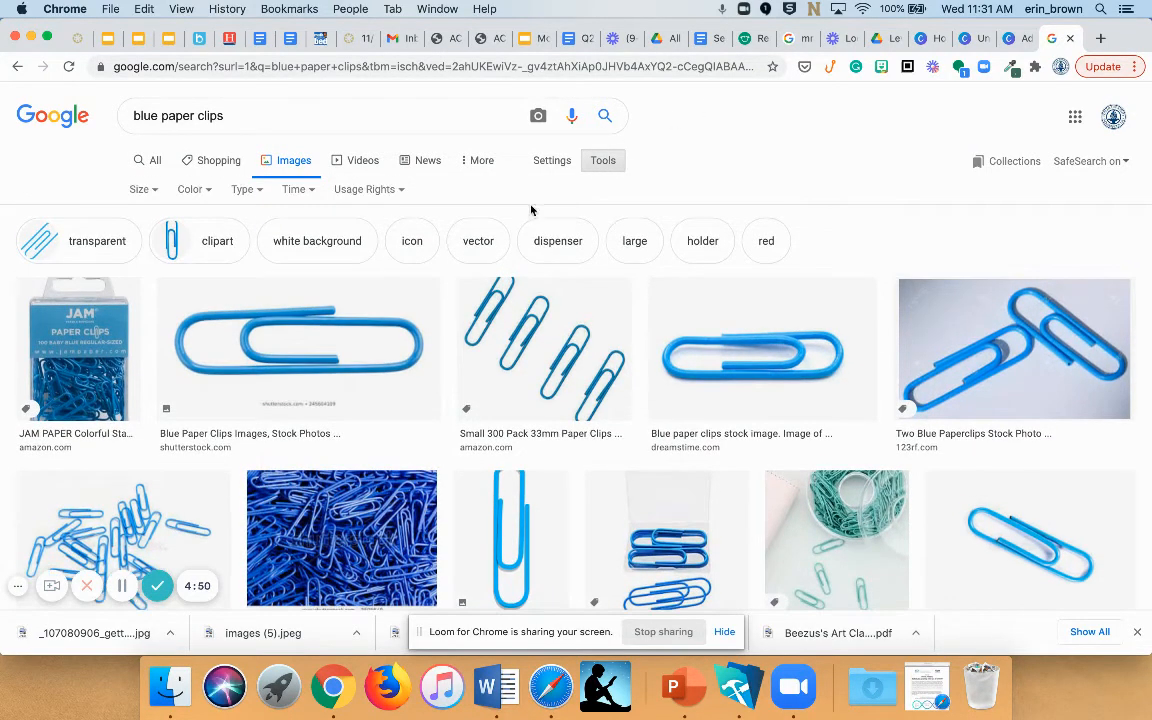
click(195, 190)
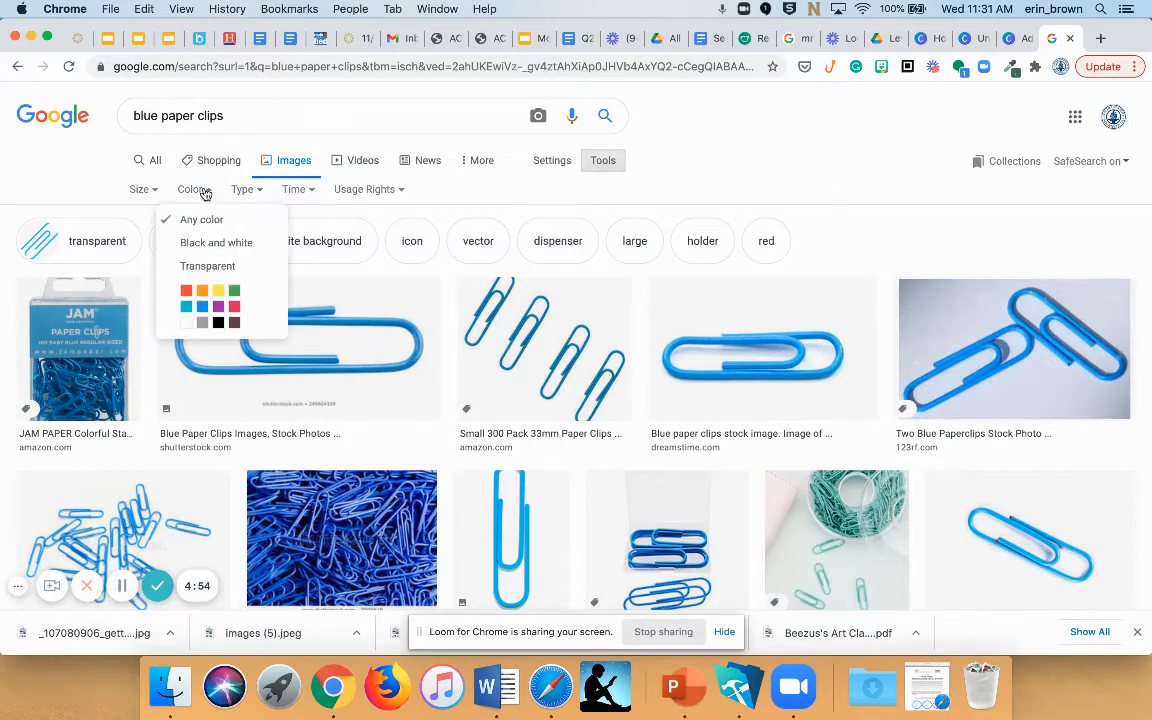
click(204, 308)
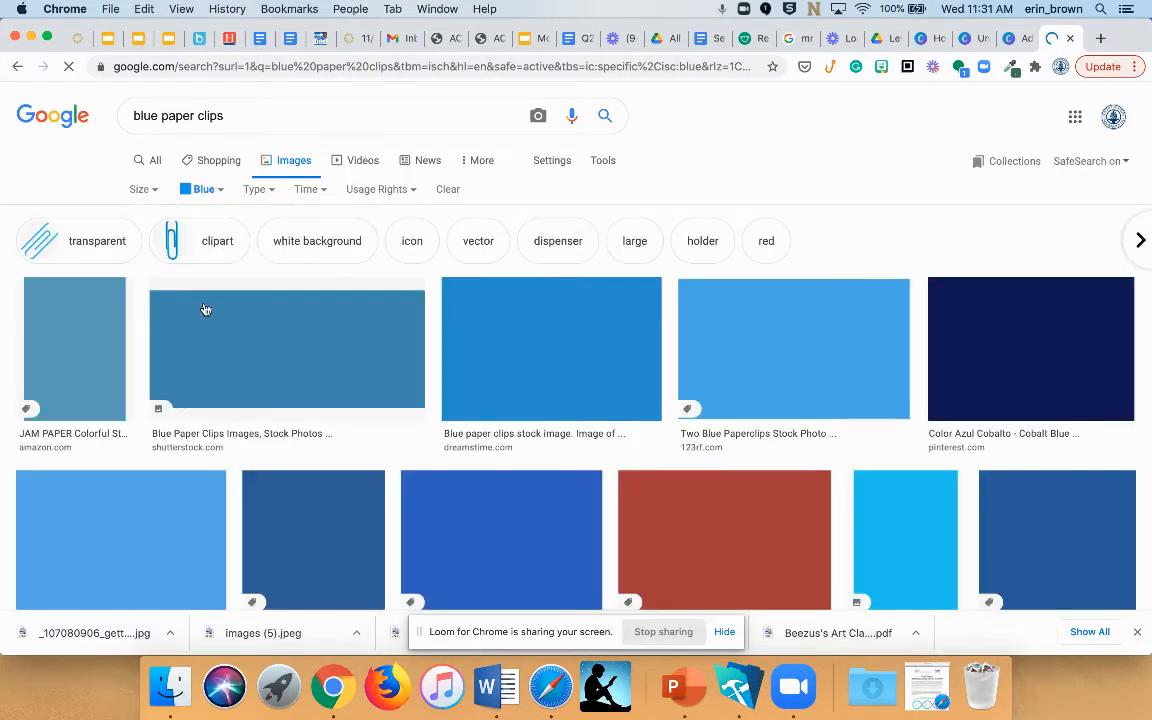
- Save the image of light blue push pins to the Desktop as a JPEG and switch back to the Canva design
scroll(230, 310, down, 10)
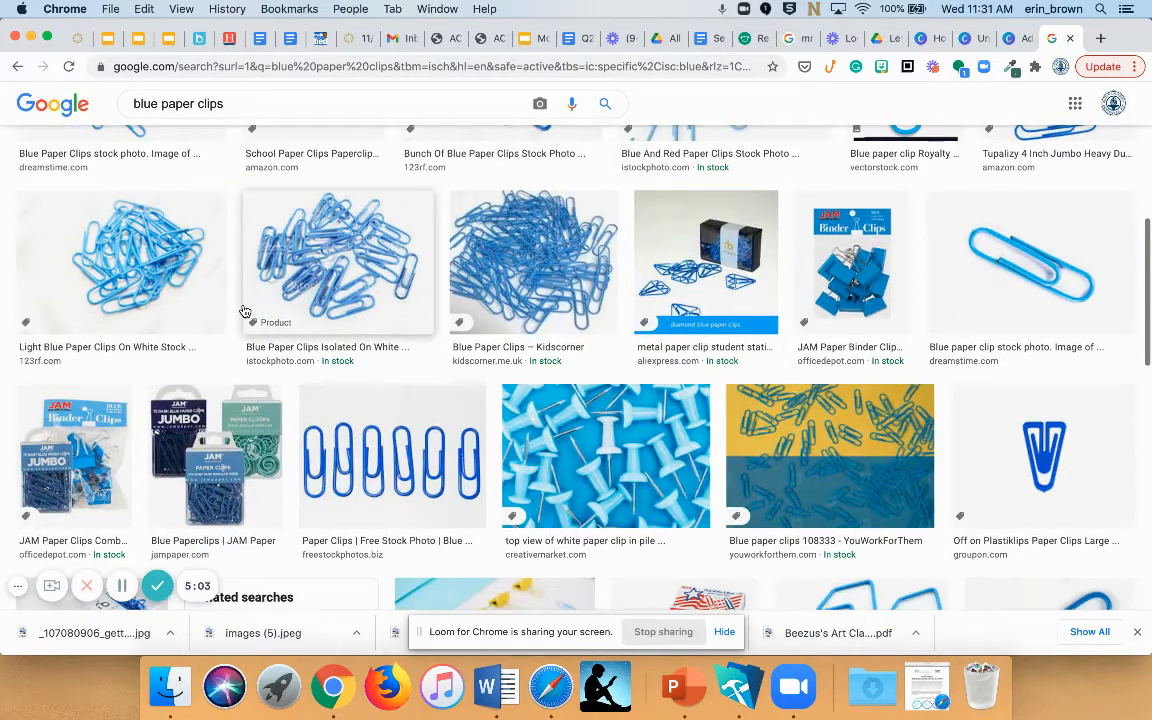
click(585, 432)
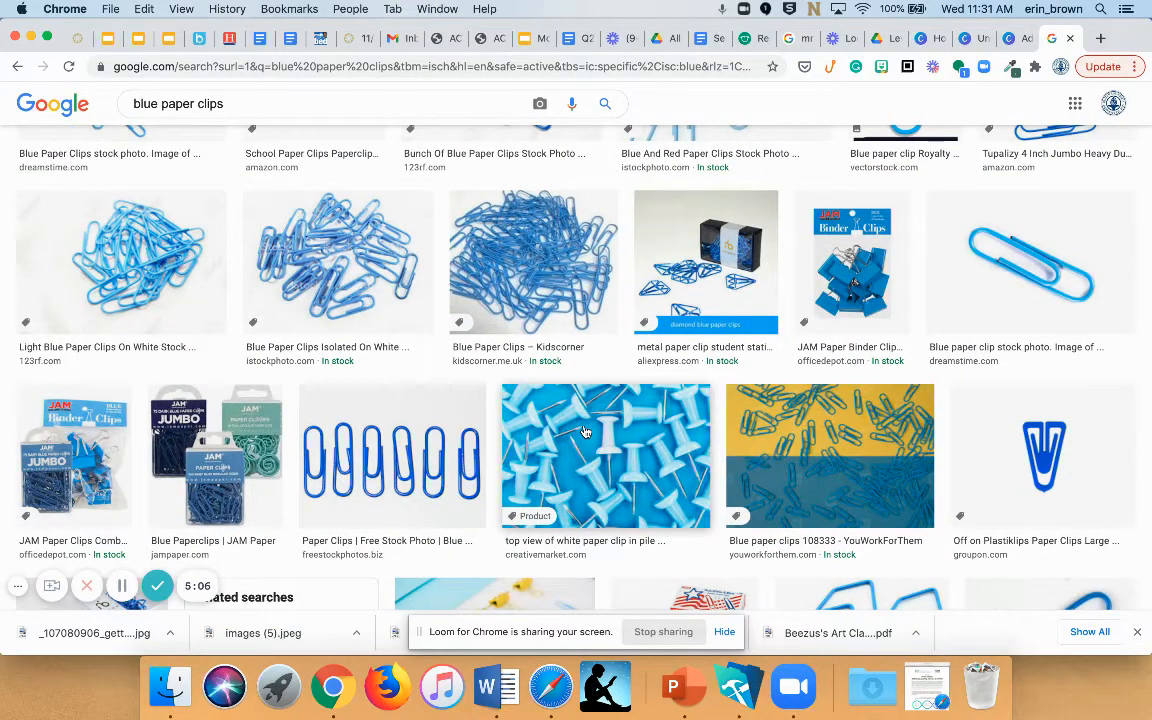
right_click(585, 432)
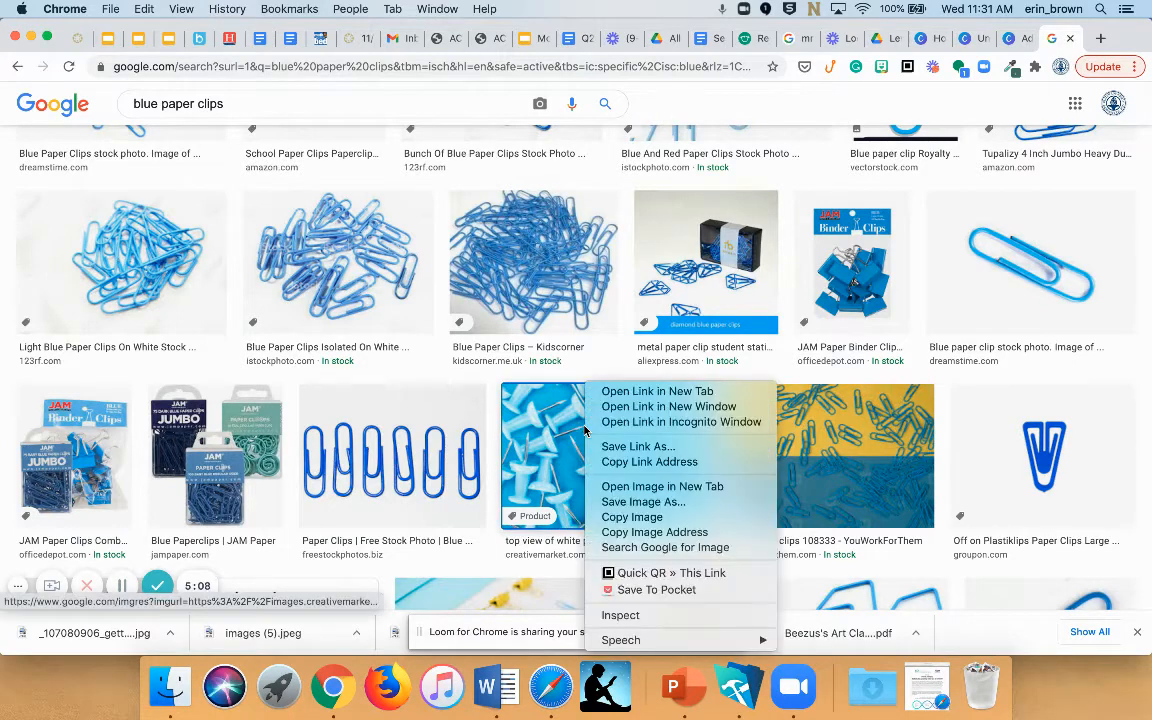
click(600, 515)
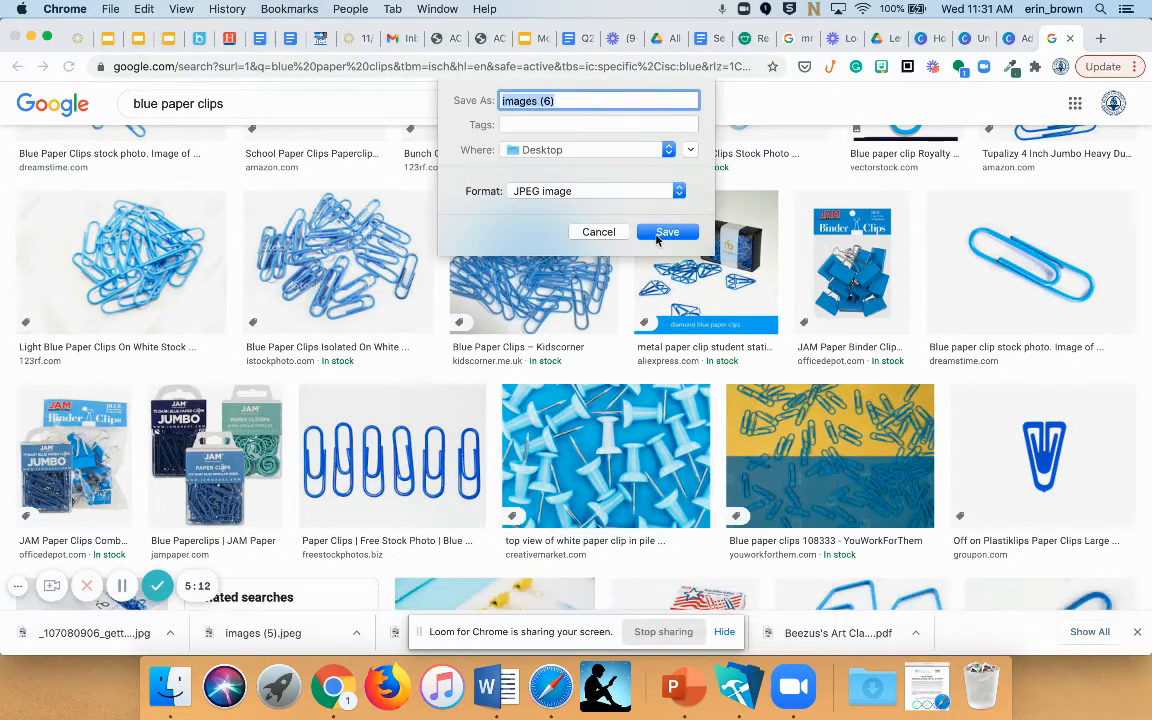
click(664, 229)
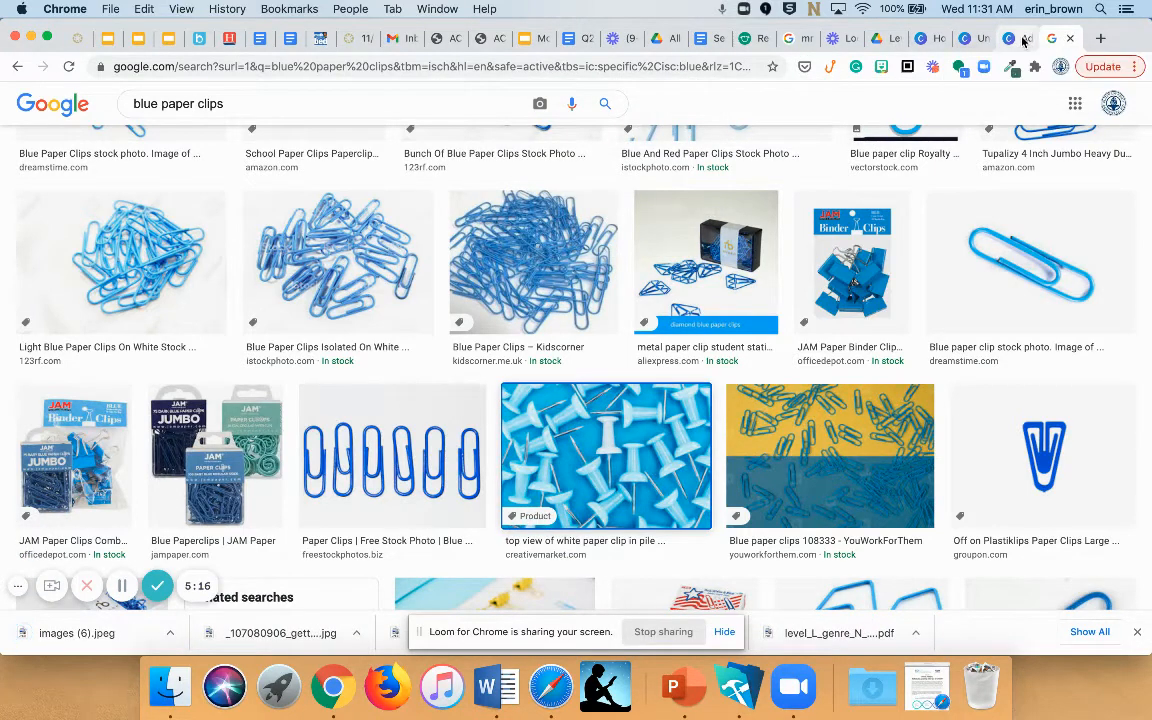
click(1023, 40)
click(978, 38)
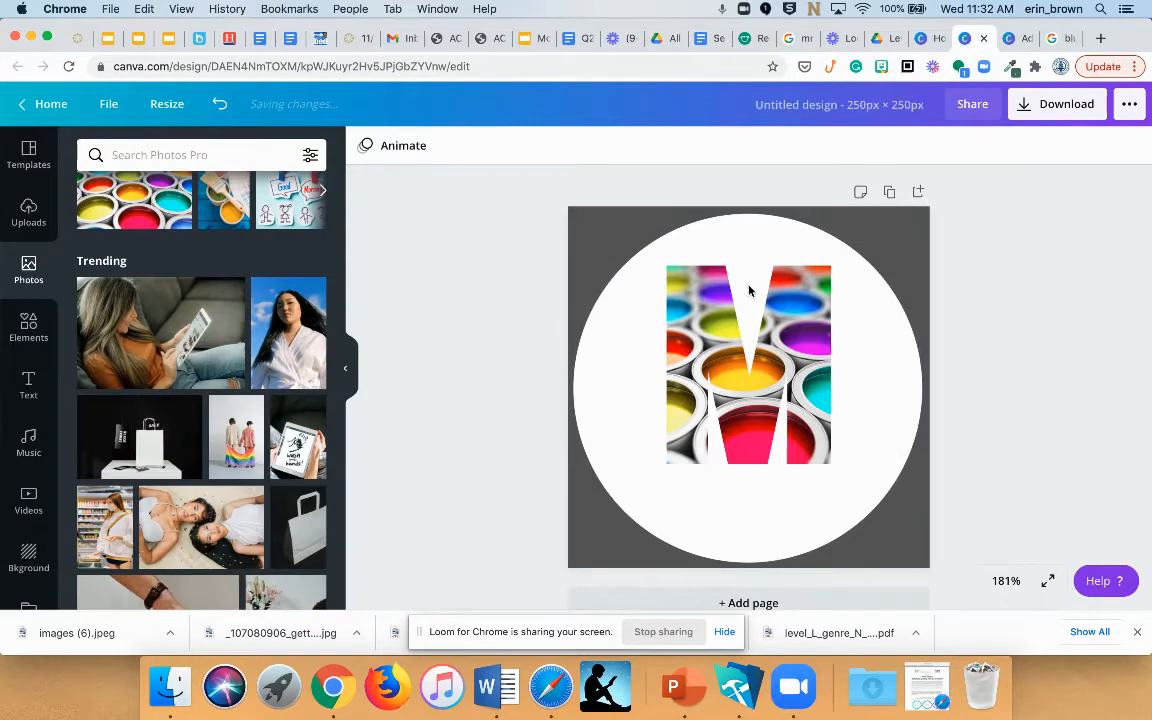
- Remove the colorful paint cans photo from the letter M frame
click(758, 362)
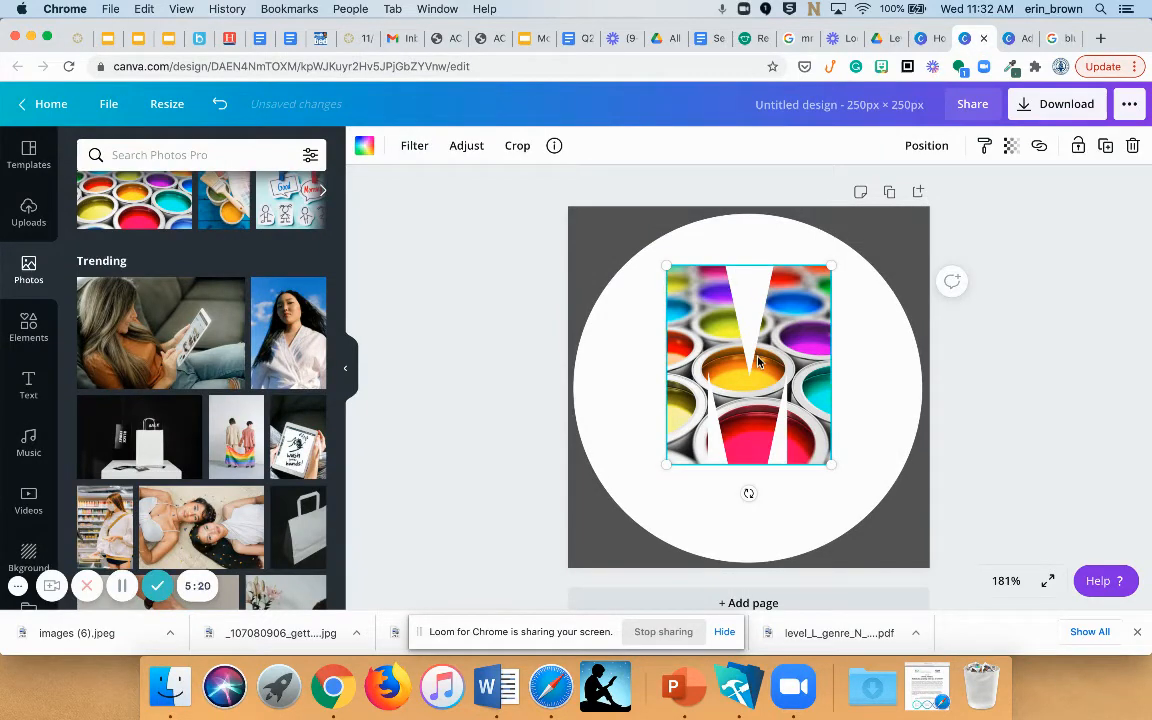
key(Delete)
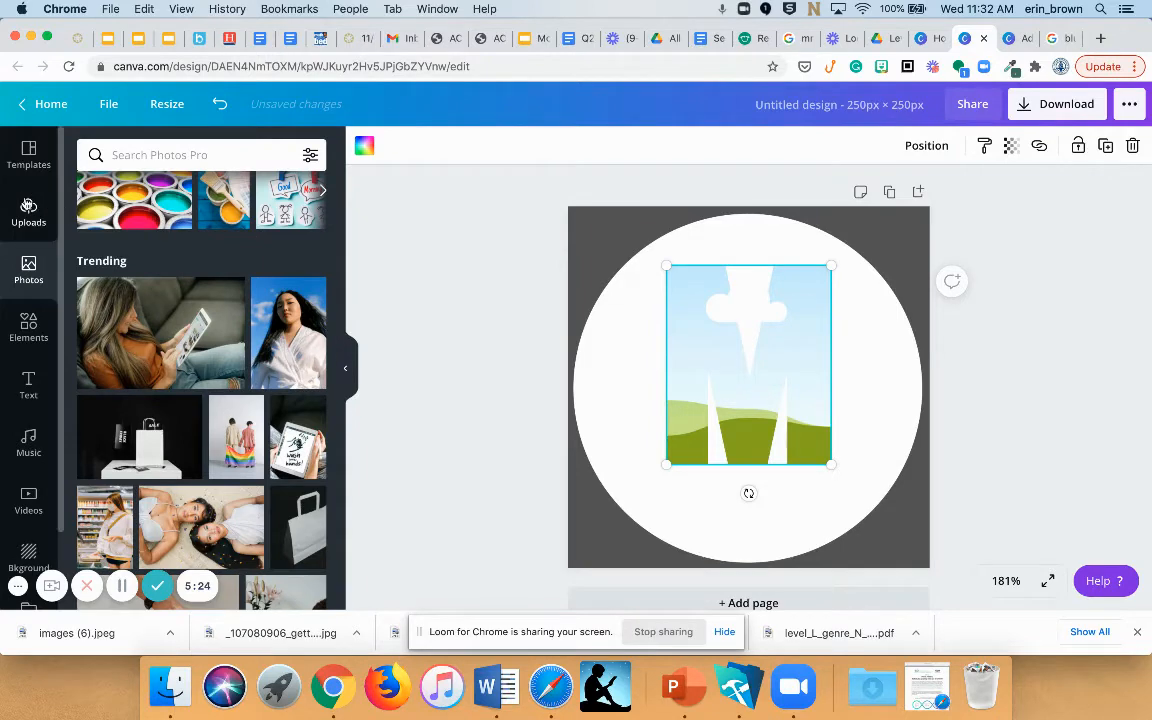
- Upload images (6).jpeg from the Desktop, fill the letter M frame with this blue push pin photo and deselect it
click(29, 210)
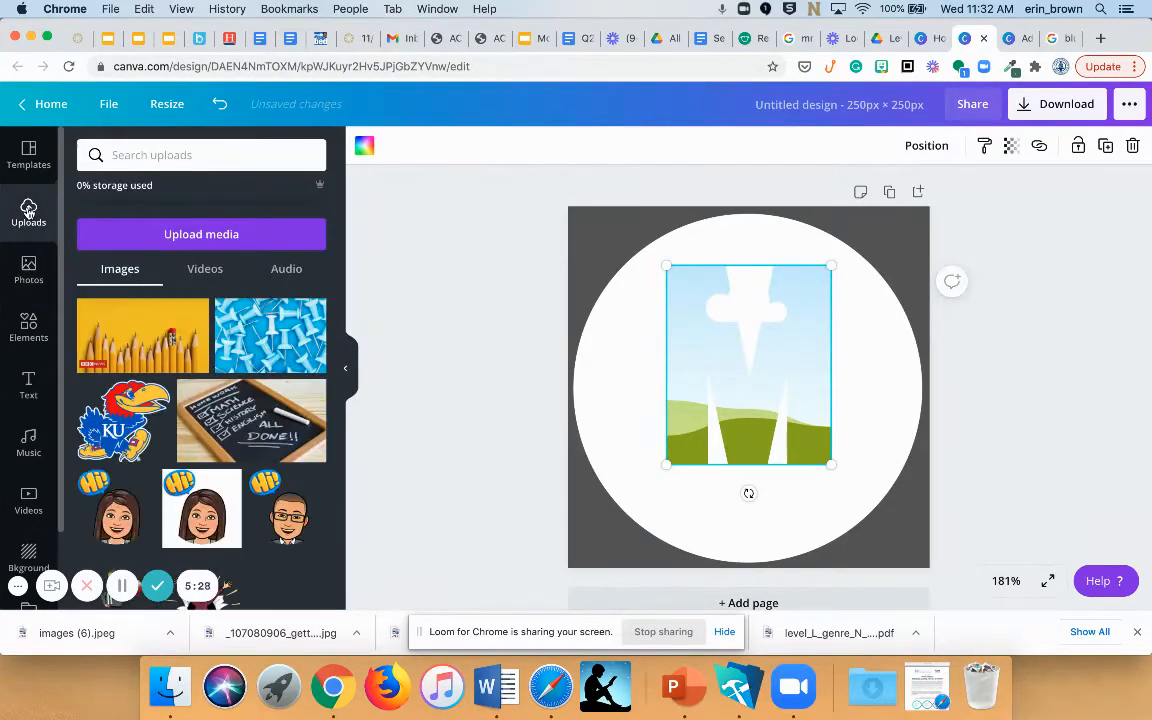
click(184, 235)
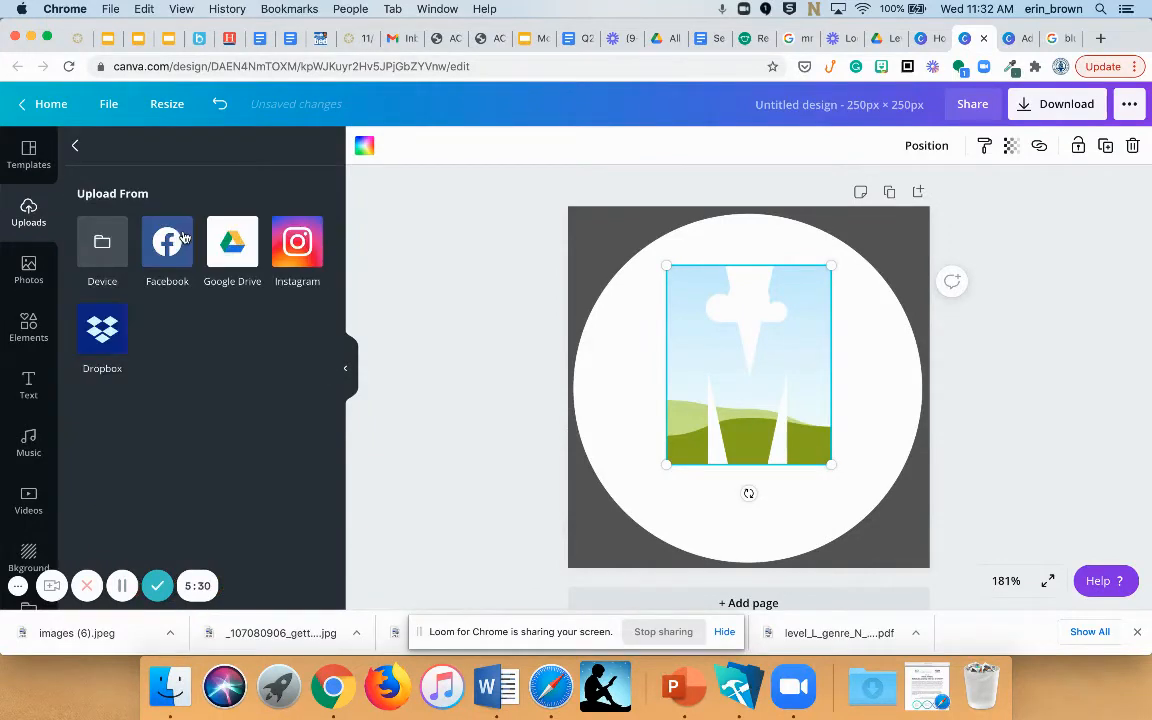
click(100, 245)
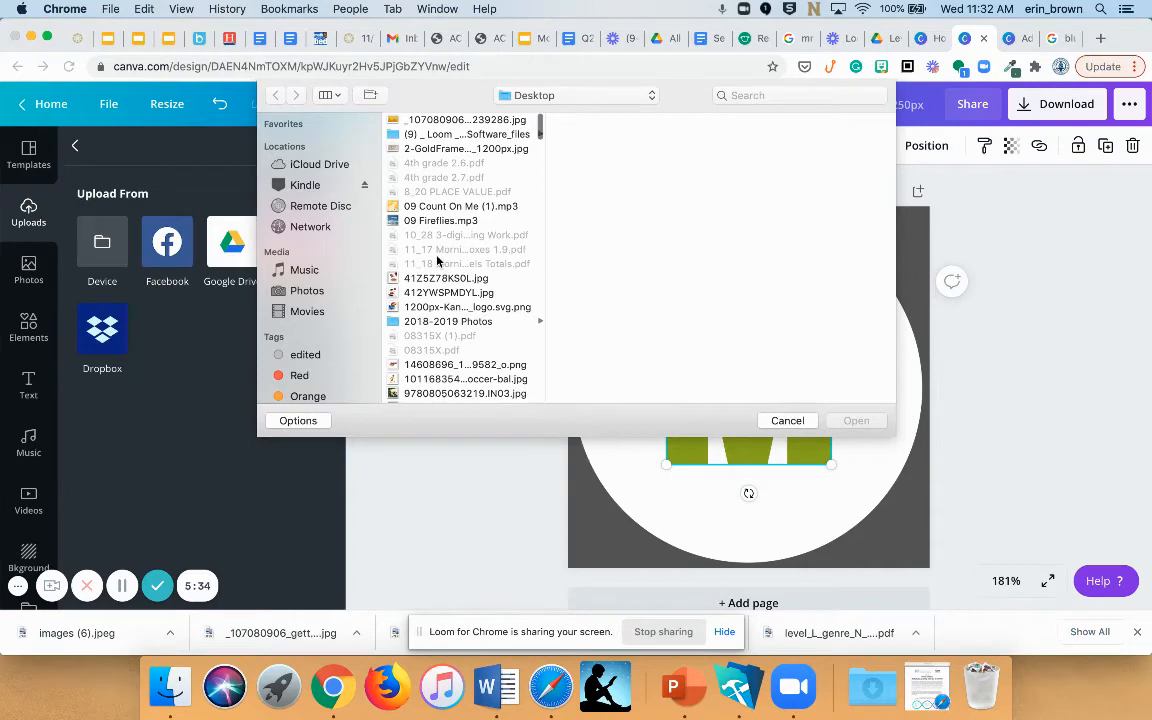
scroll(437, 260, down, 15)
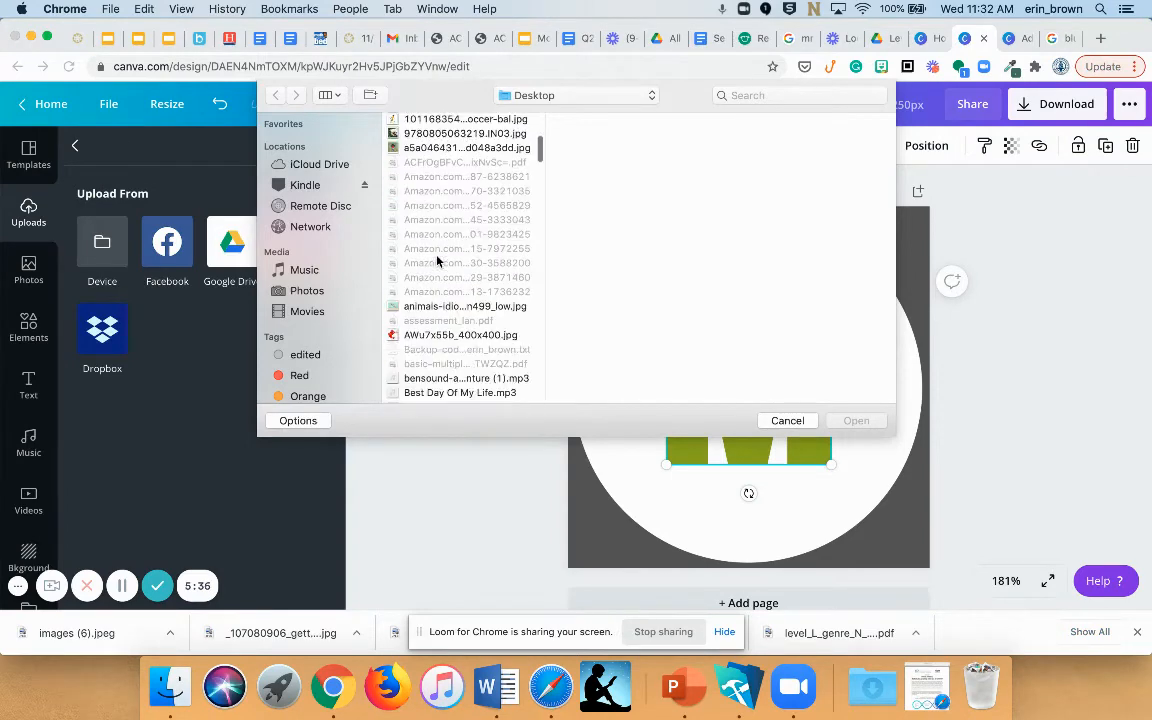
scroll(437, 260, down, 10)
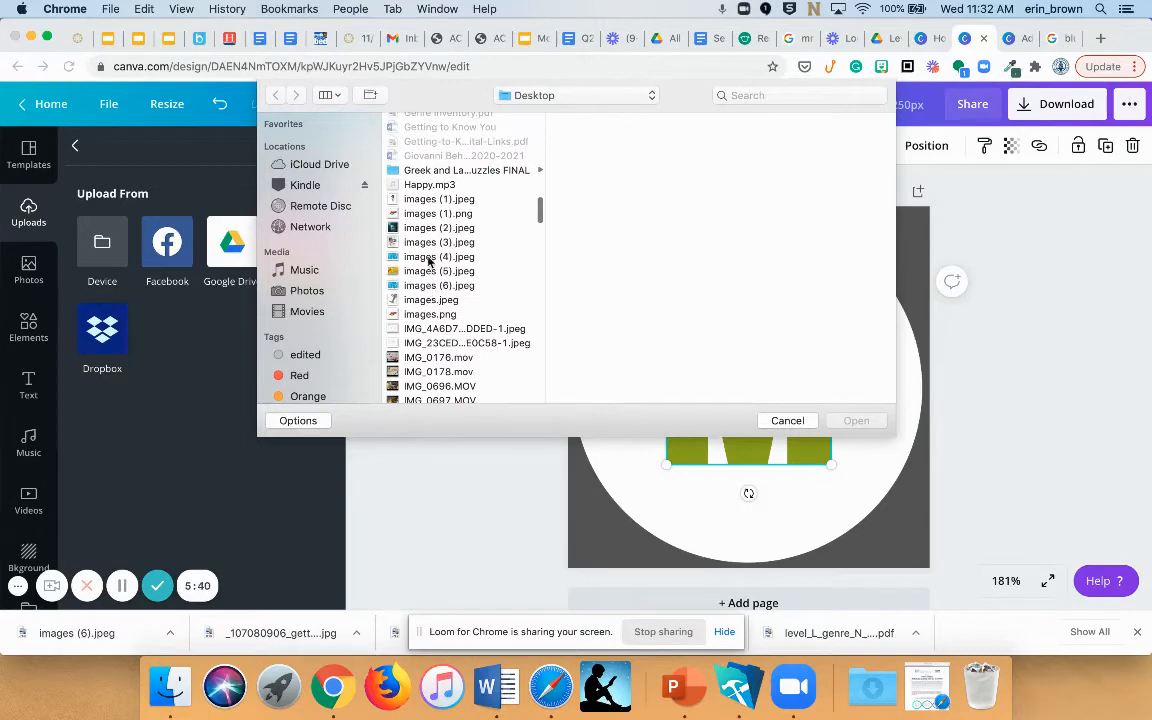
click(430, 286)
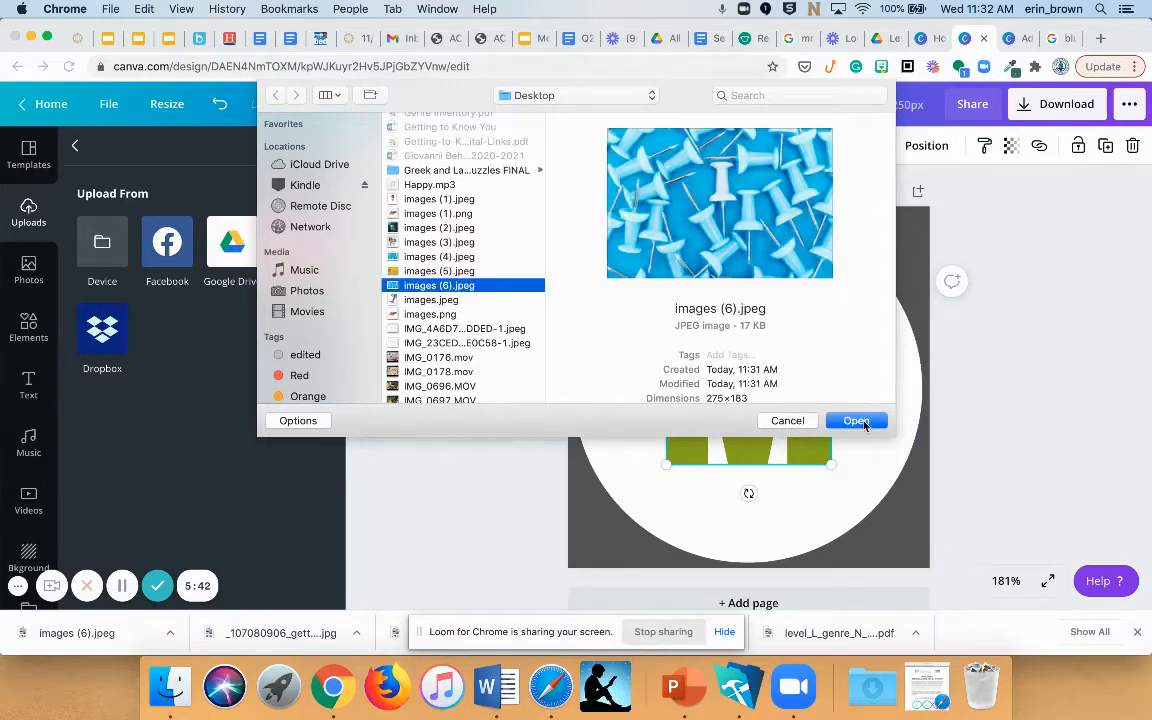
click(858, 421)
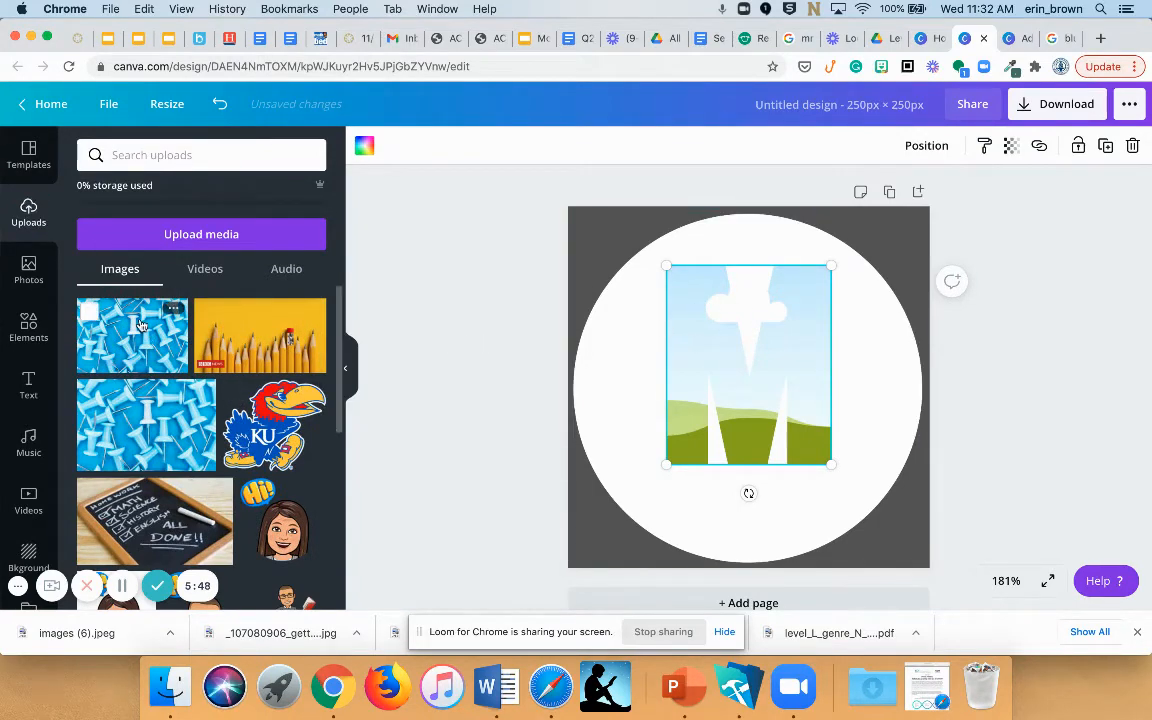
drag(400, 345, 775, 360)
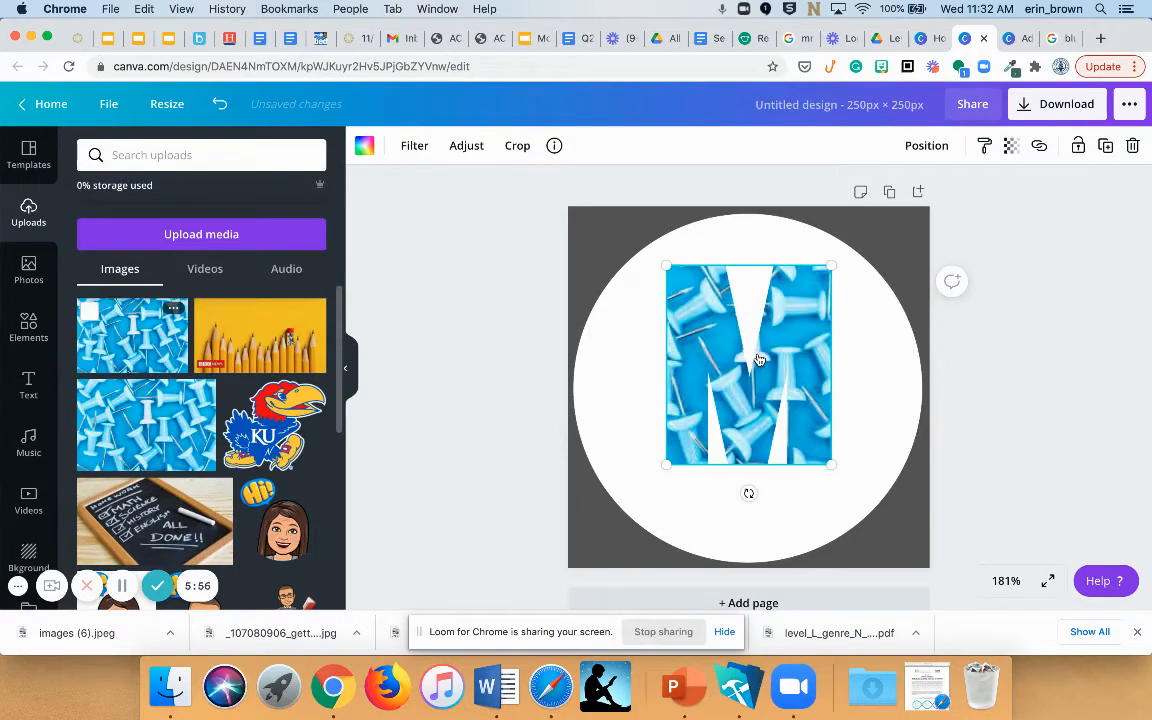
click(1104, 296)
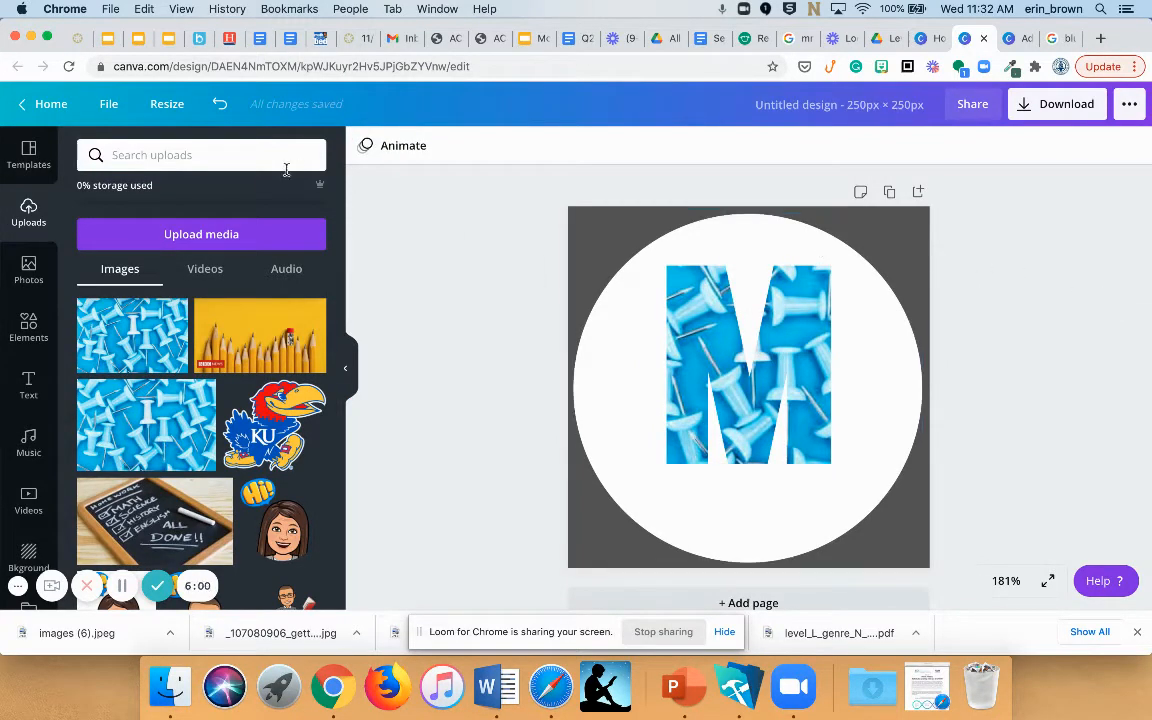
- Add a heading reading "Monday" directly below the letter M
click(28, 388)
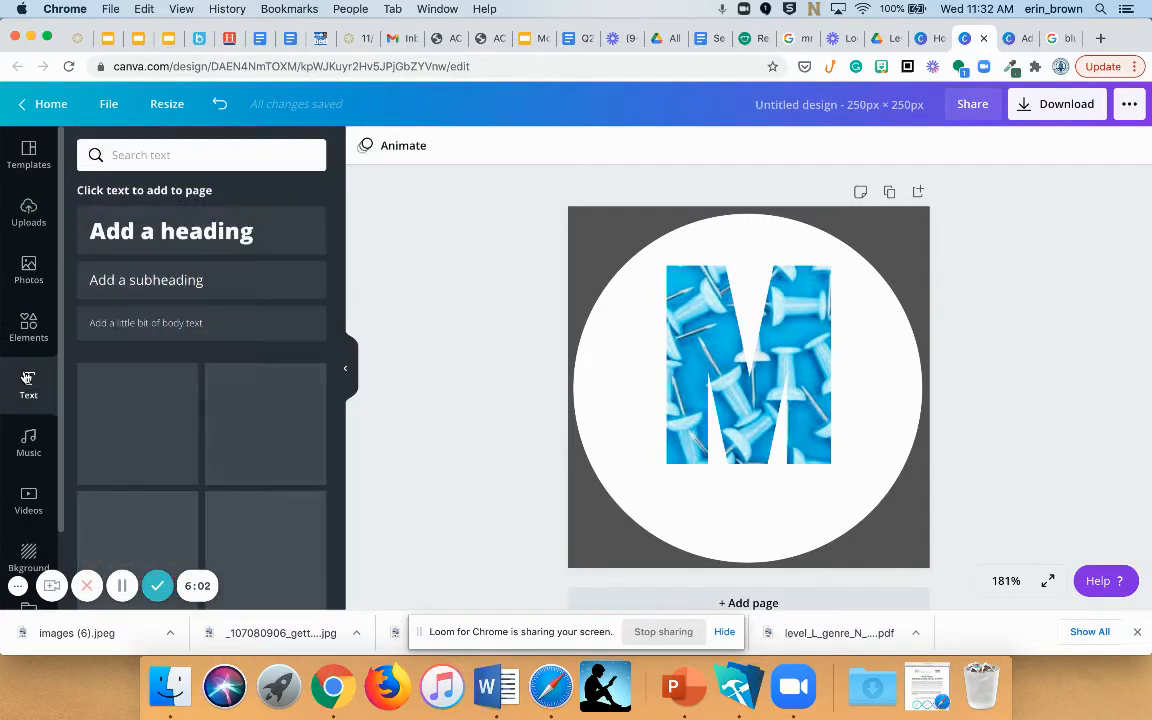
click(138, 233)
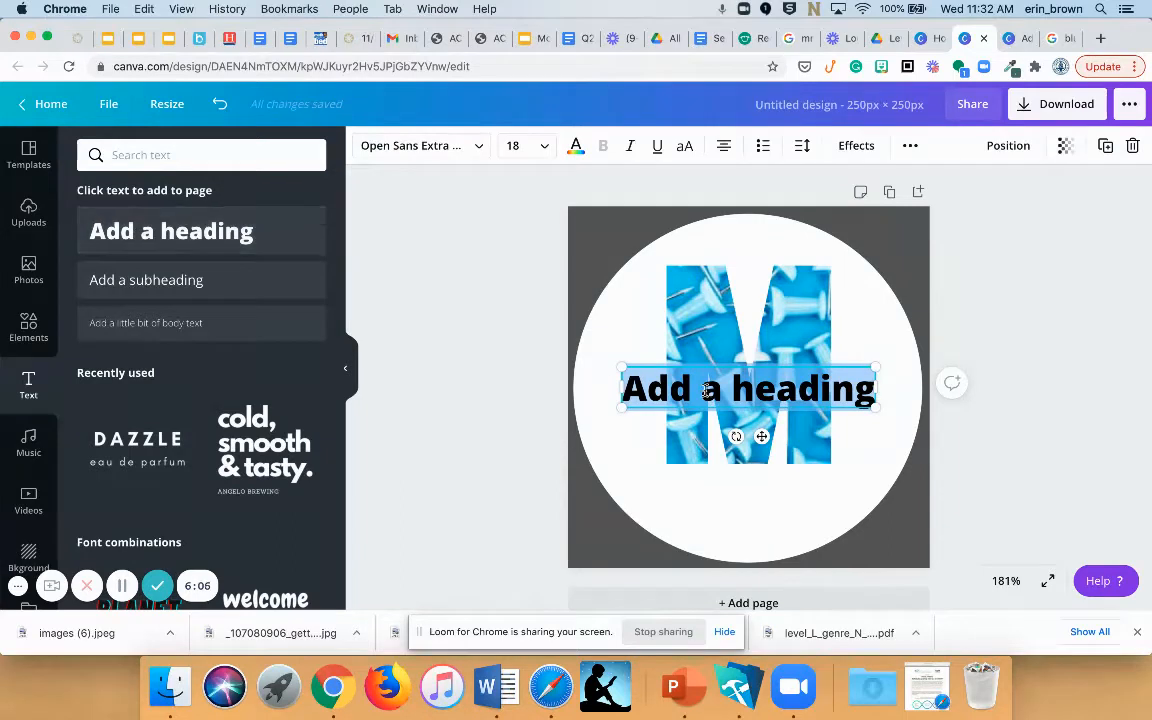
drag(753, 366, 760, 465)
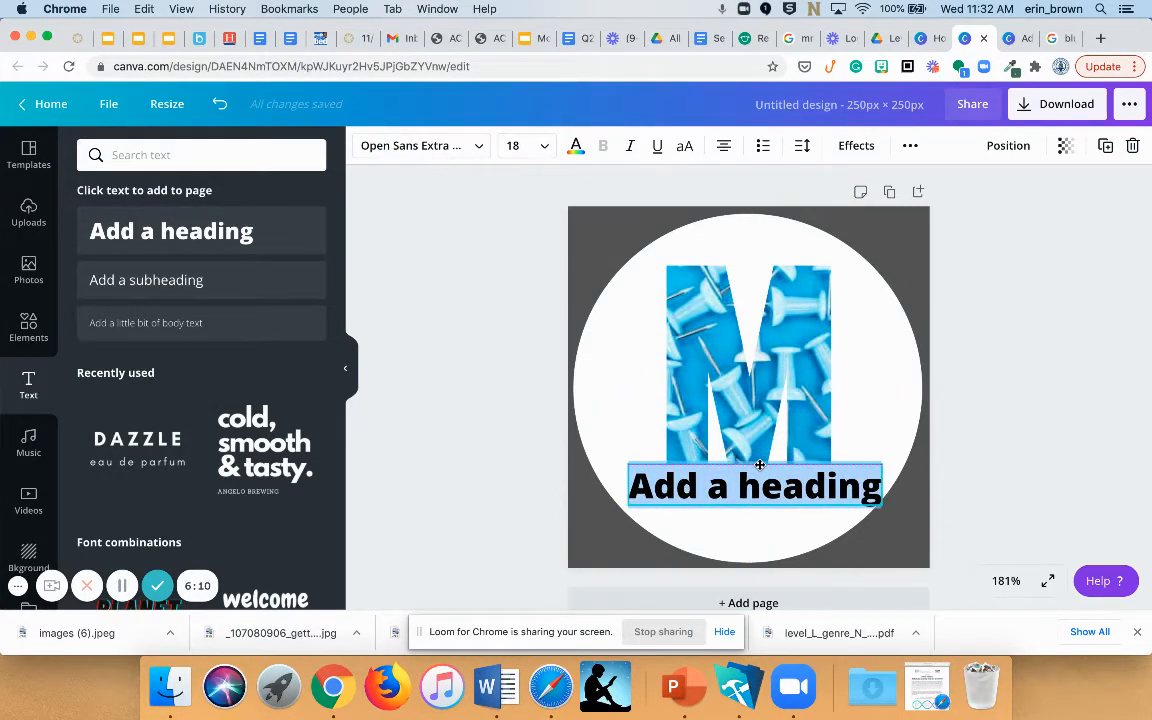
click(762, 485)
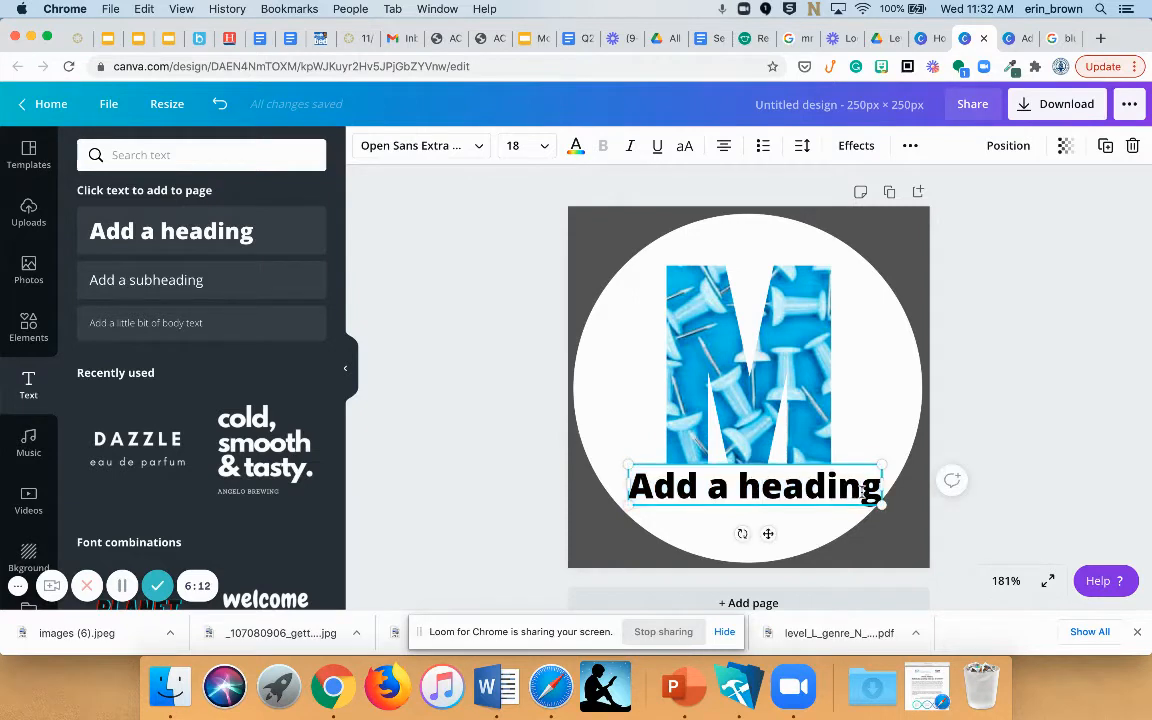
drag(881, 487, 637, 487)
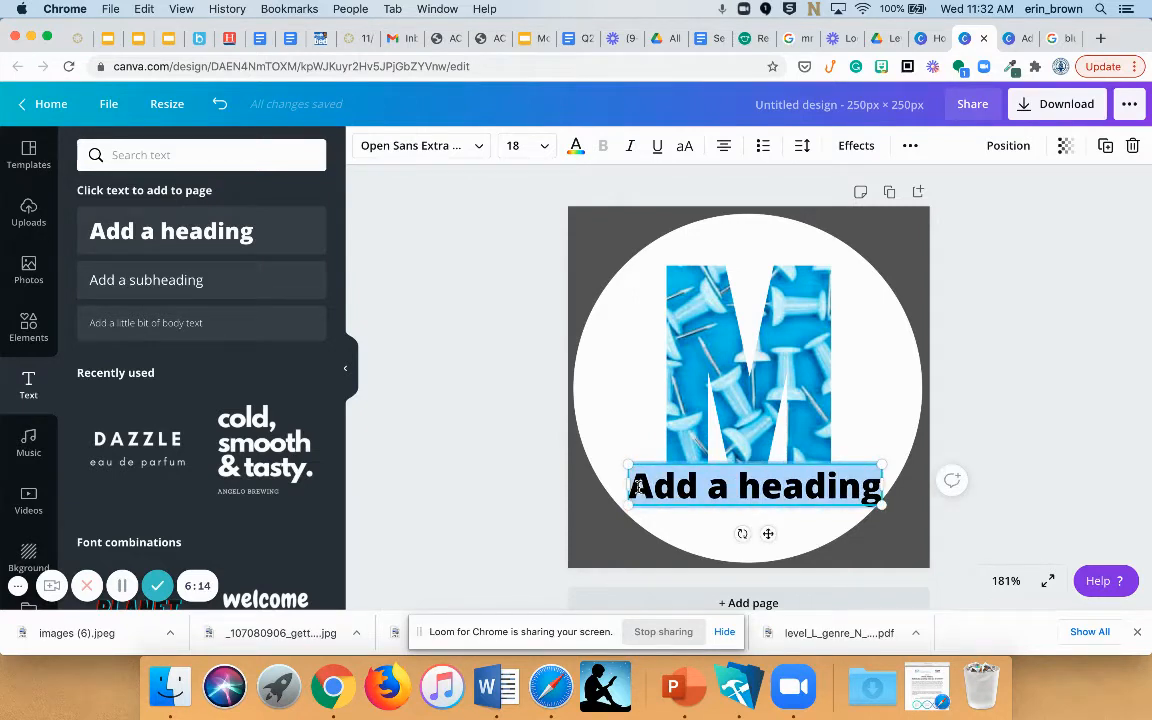
text(Monday)
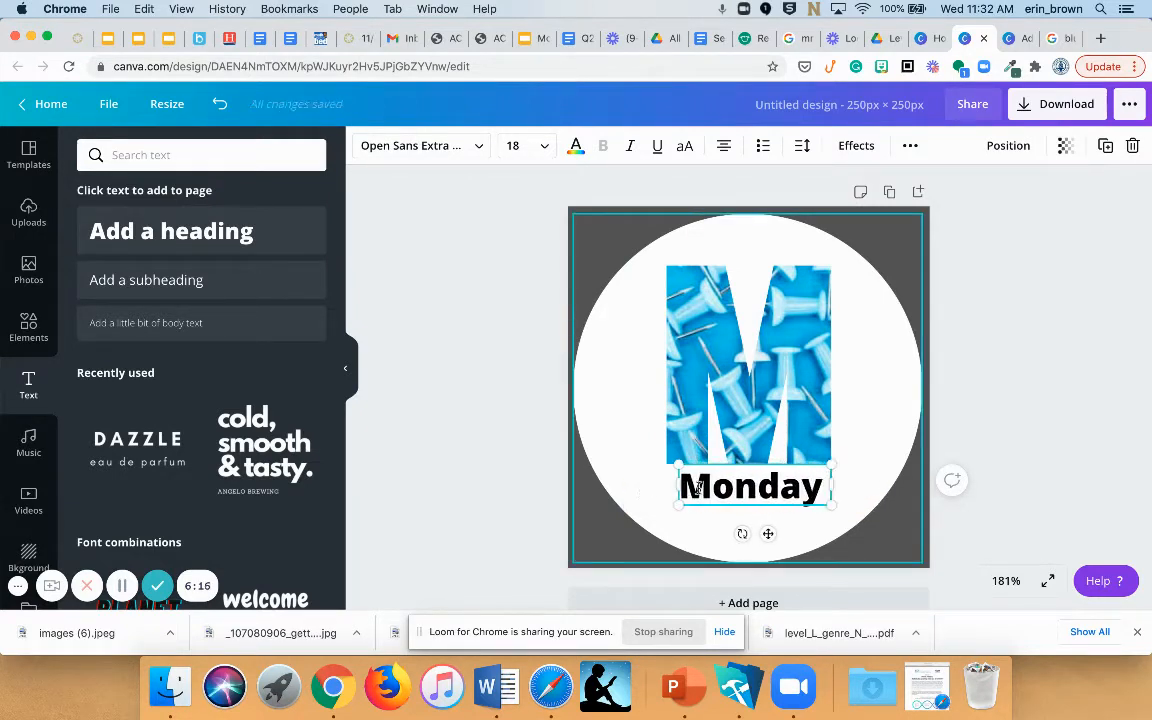
key(BackSpace)
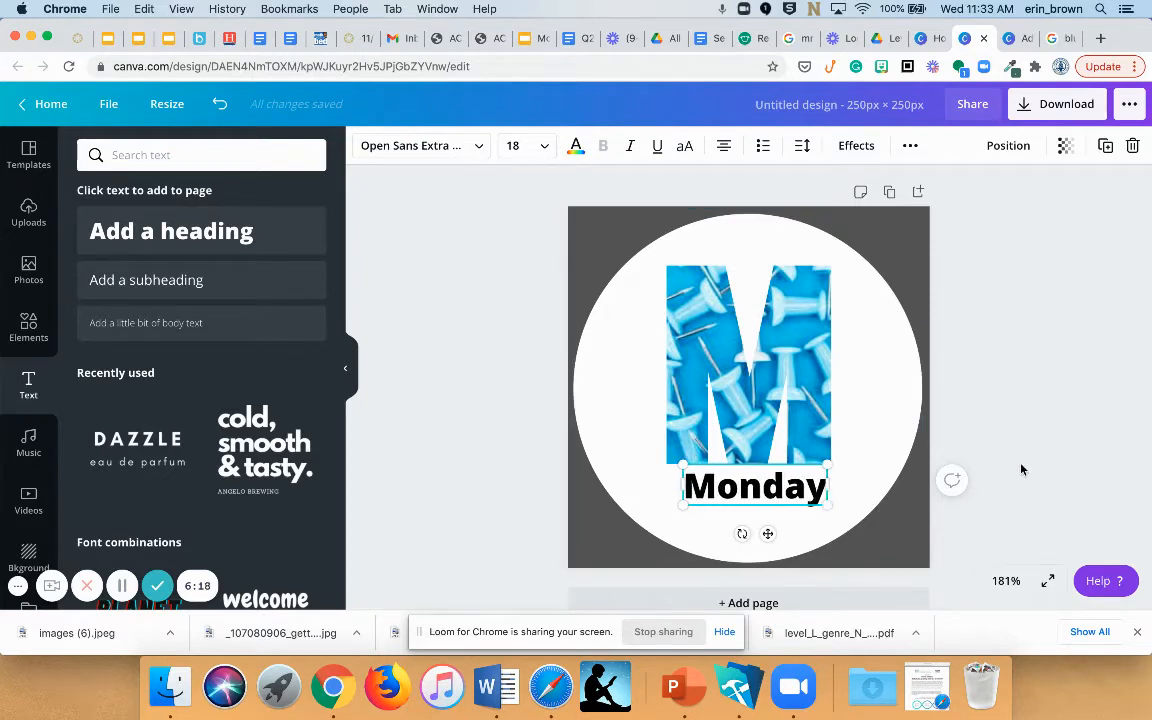
- Shift the "Monday" heading slightly down and sideways to center it below the M, leaving it deselected
click(1021, 468)
drag(742, 489, 737, 493)
click(1034, 421)
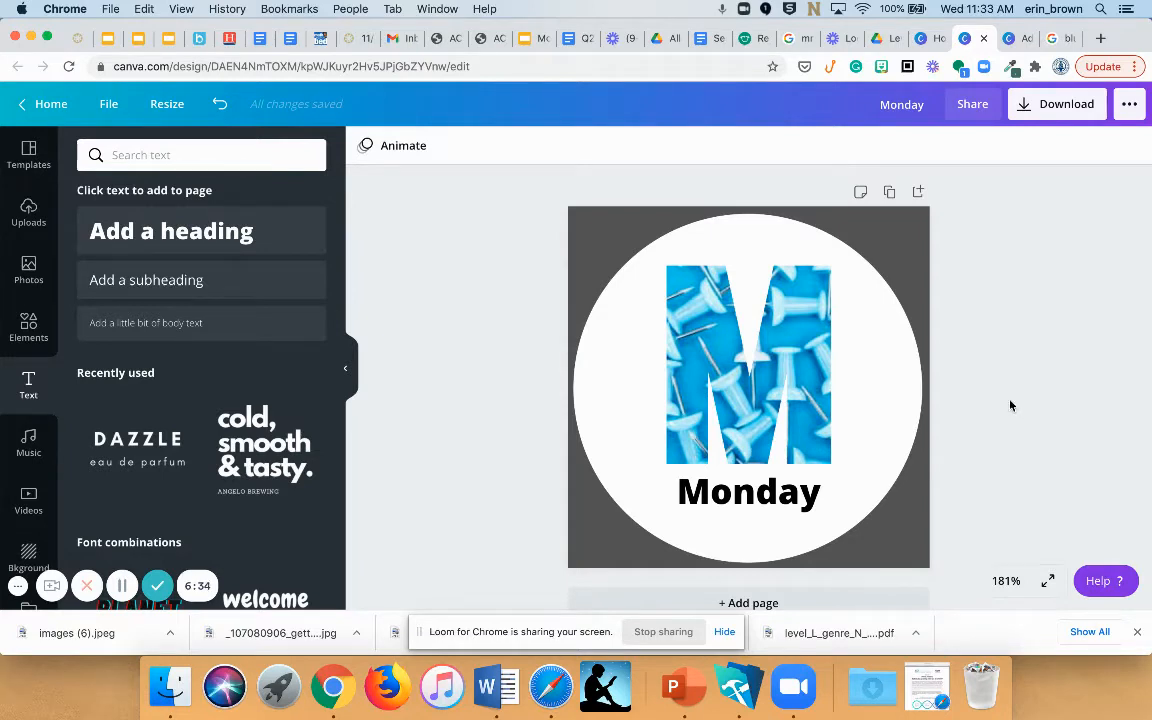
- Duplicate the finished Monday page and compare the copy with the original
click(890, 193)
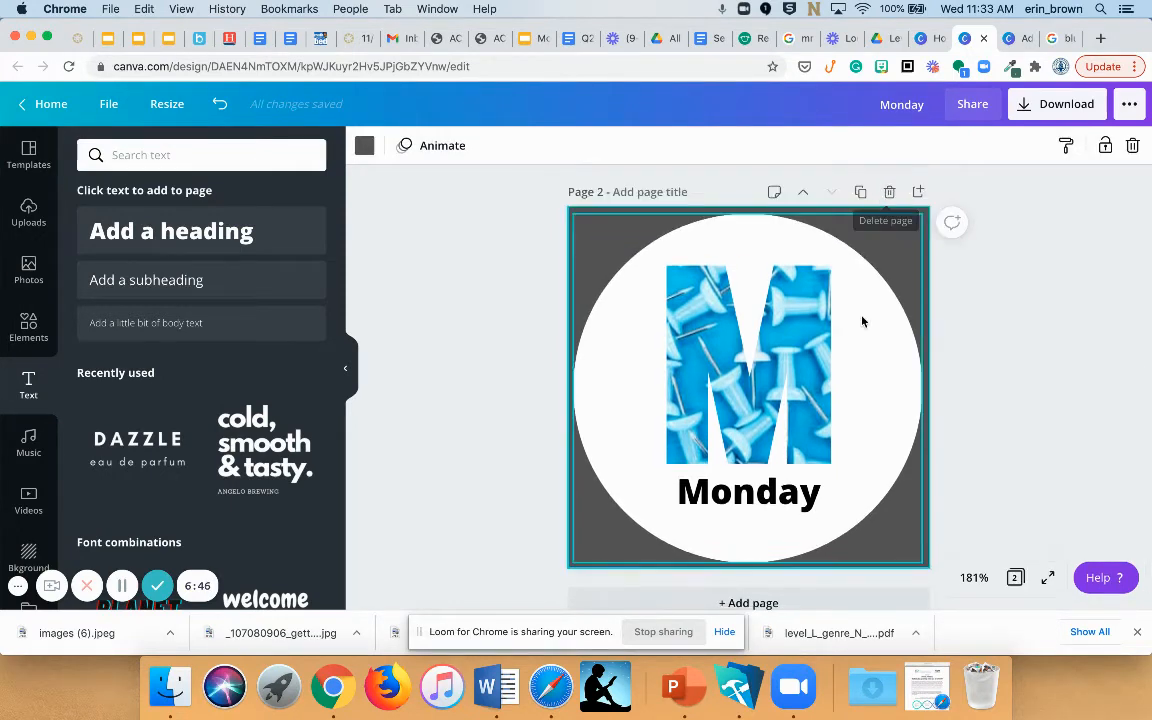
scroll(862, 321, up, 3)
scroll(862, 321, up, 3)
scroll(862, 321, down, 6)
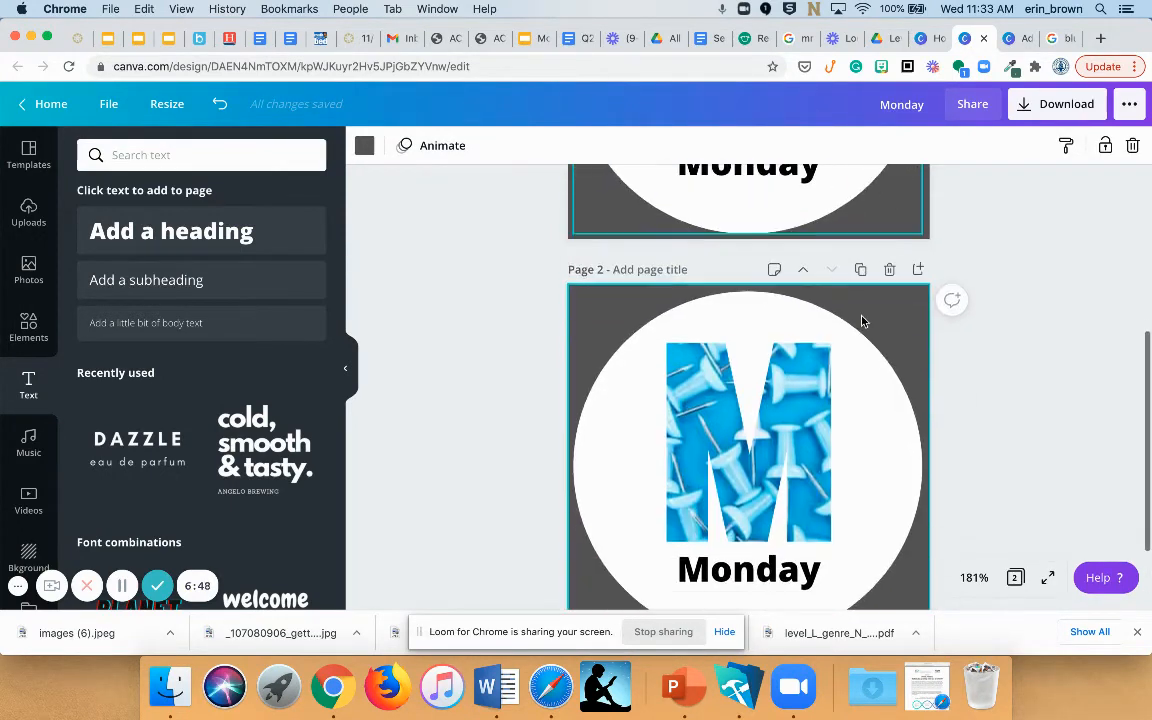
scroll(862, 321, up, 3)
scroll(862, 321, down, 5)
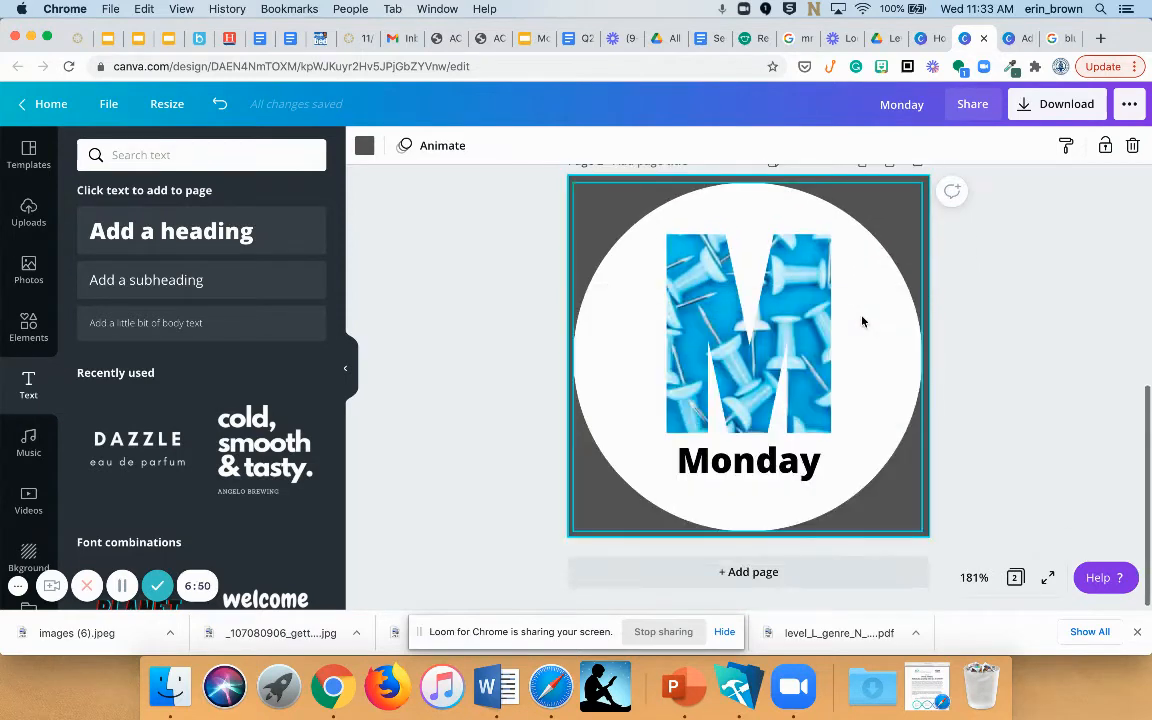
- Change the heading on page 2 to "Tuesday"
click(757, 466)
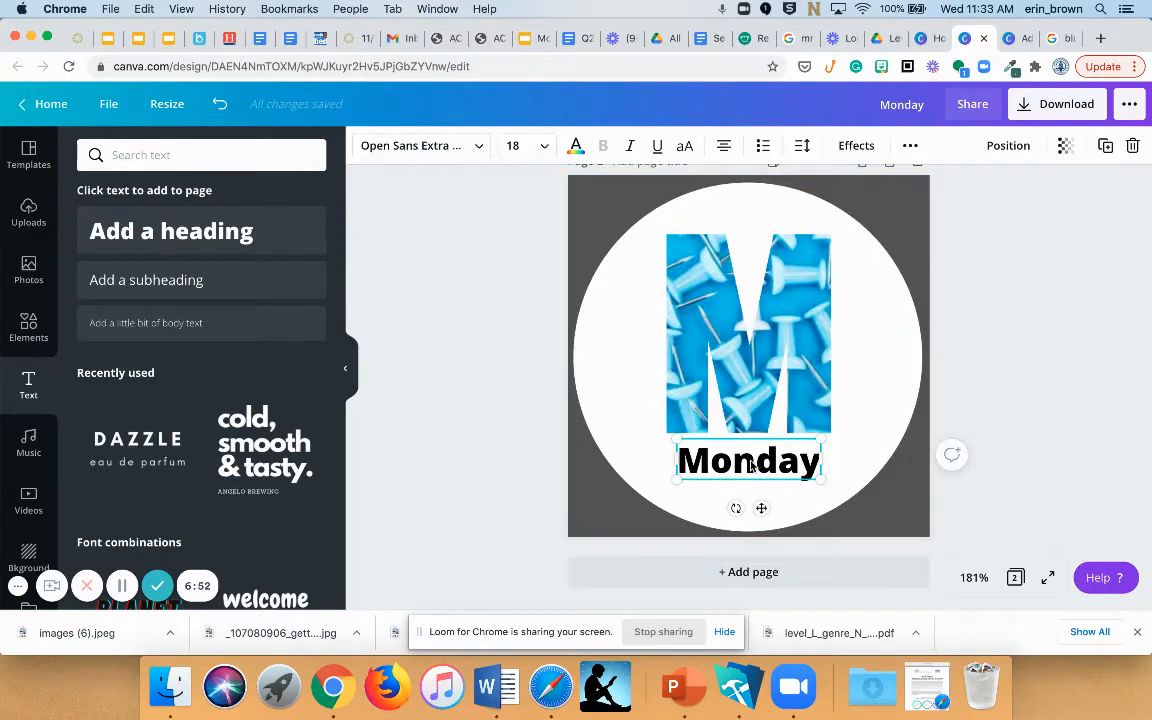
key(BackSpace)
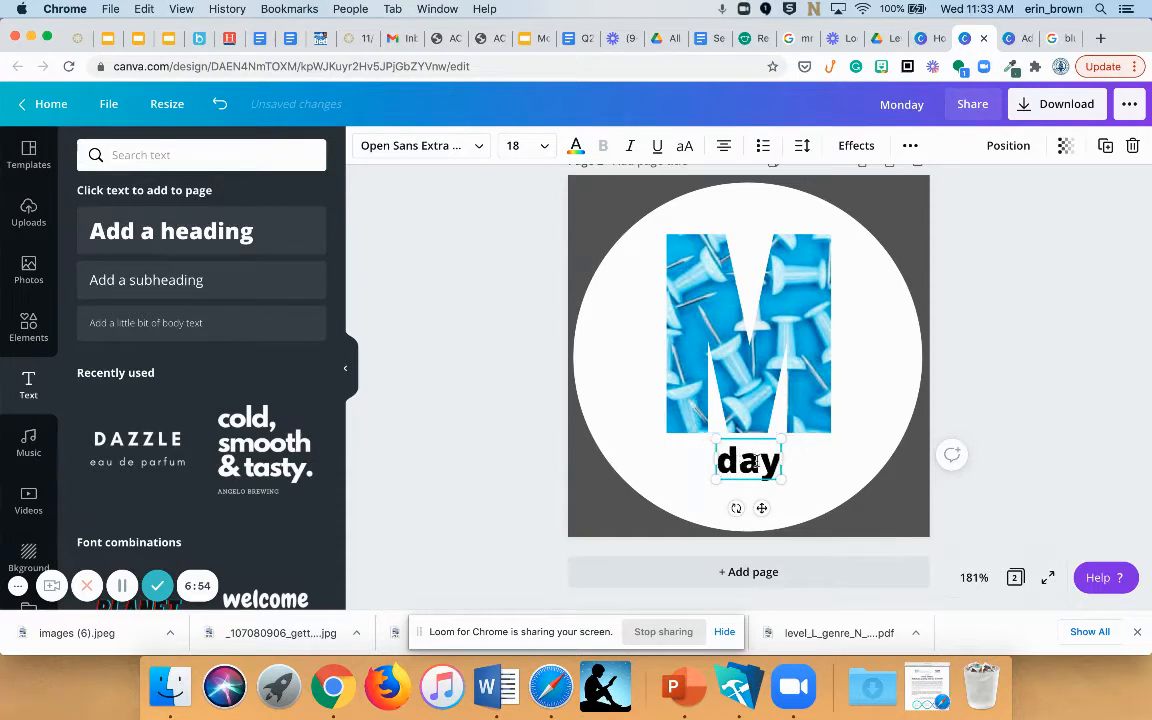
text(Tu)
text(es)
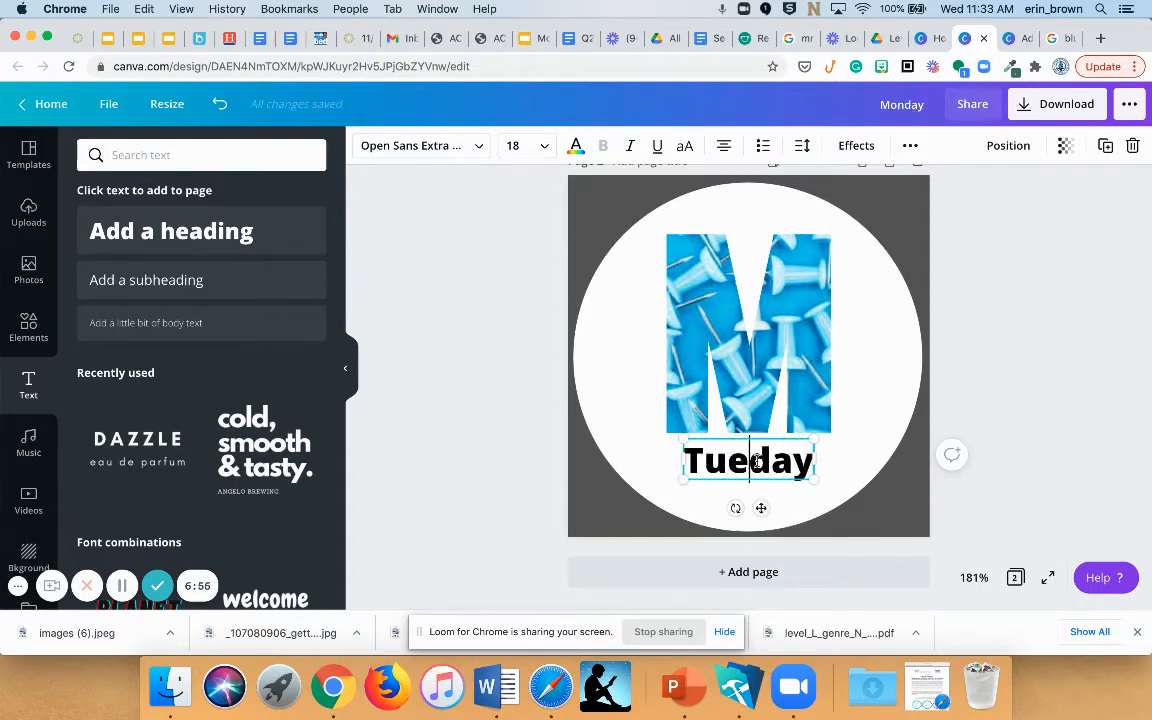
- Delete the letter M frame together with its push pin photo from page 2
click(806, 320)
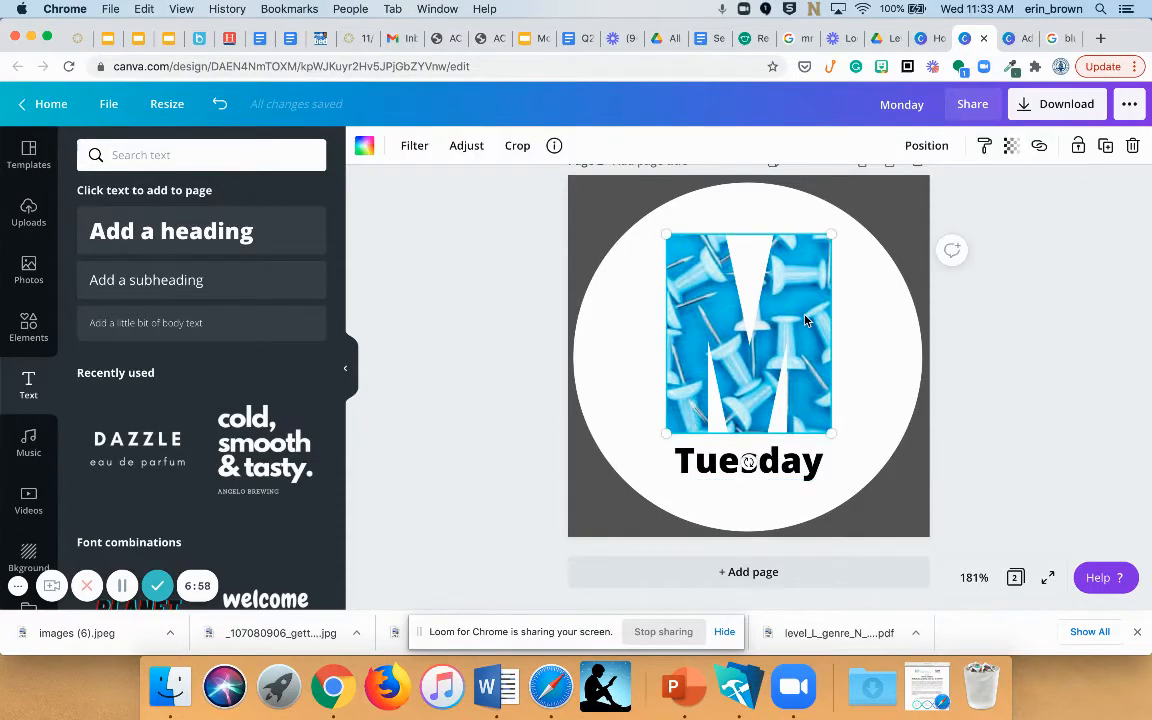
key(BackSpace)
key(BackSpace)
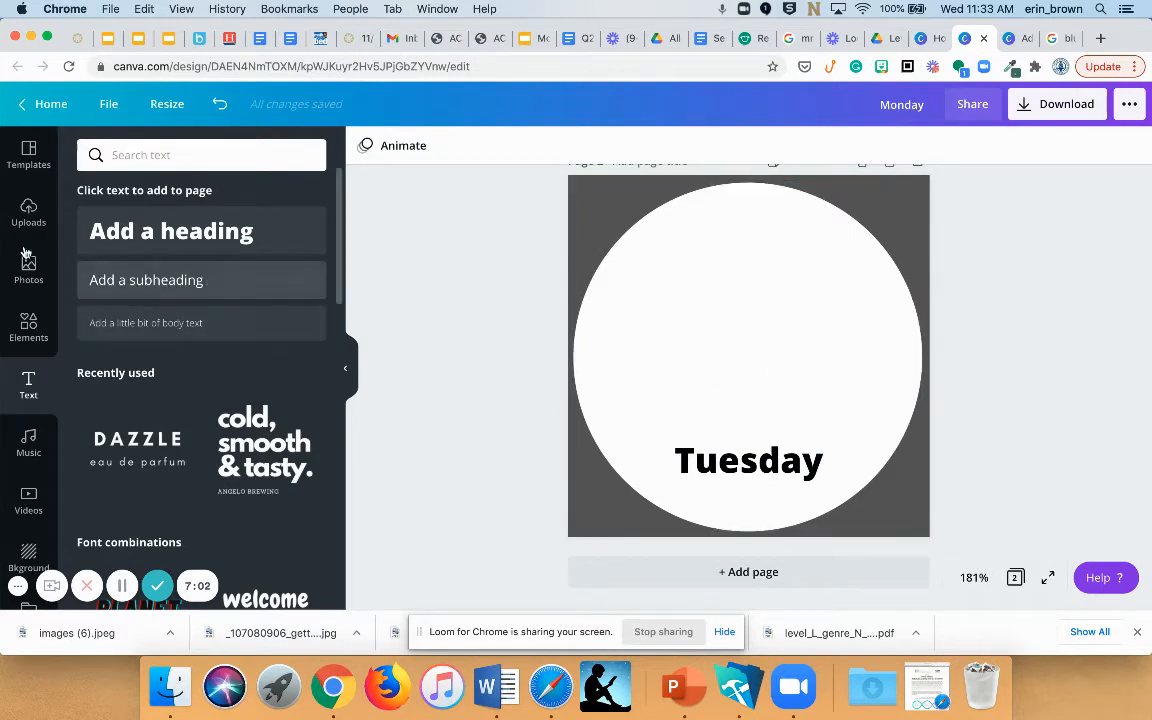
- Add the letter T frame to page 2, place it just above the "Tuesday" heading and deselect it
click(29, 325)
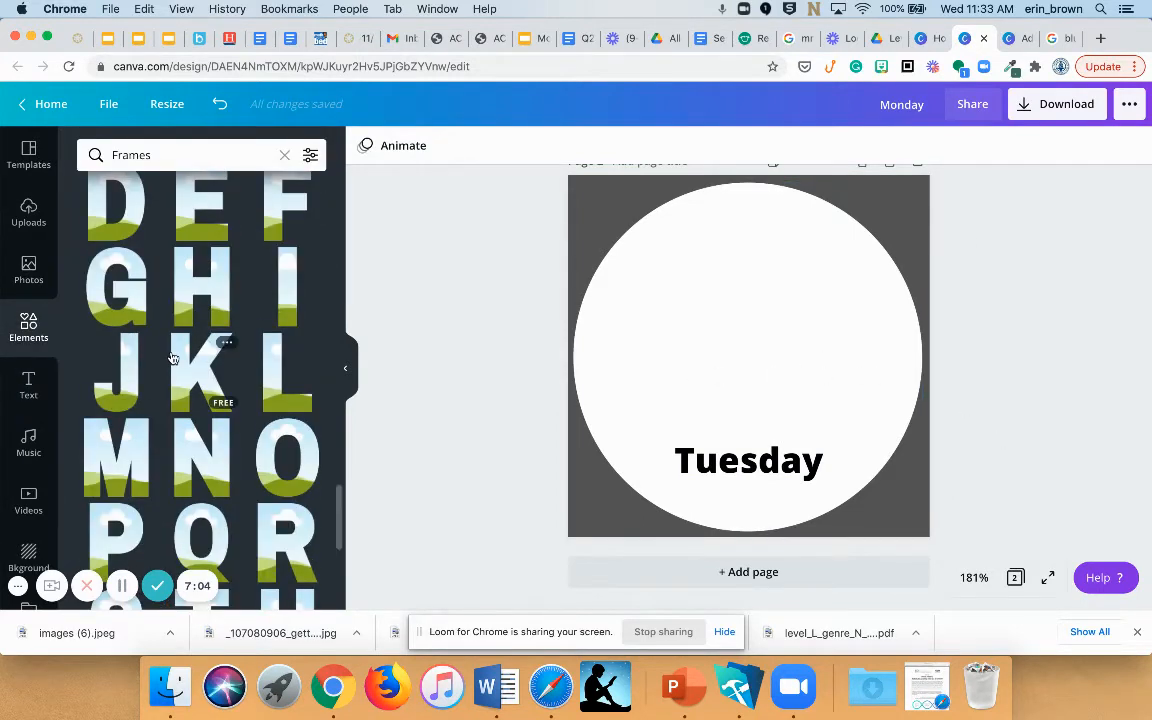
scroll(172, 358, down, 4)
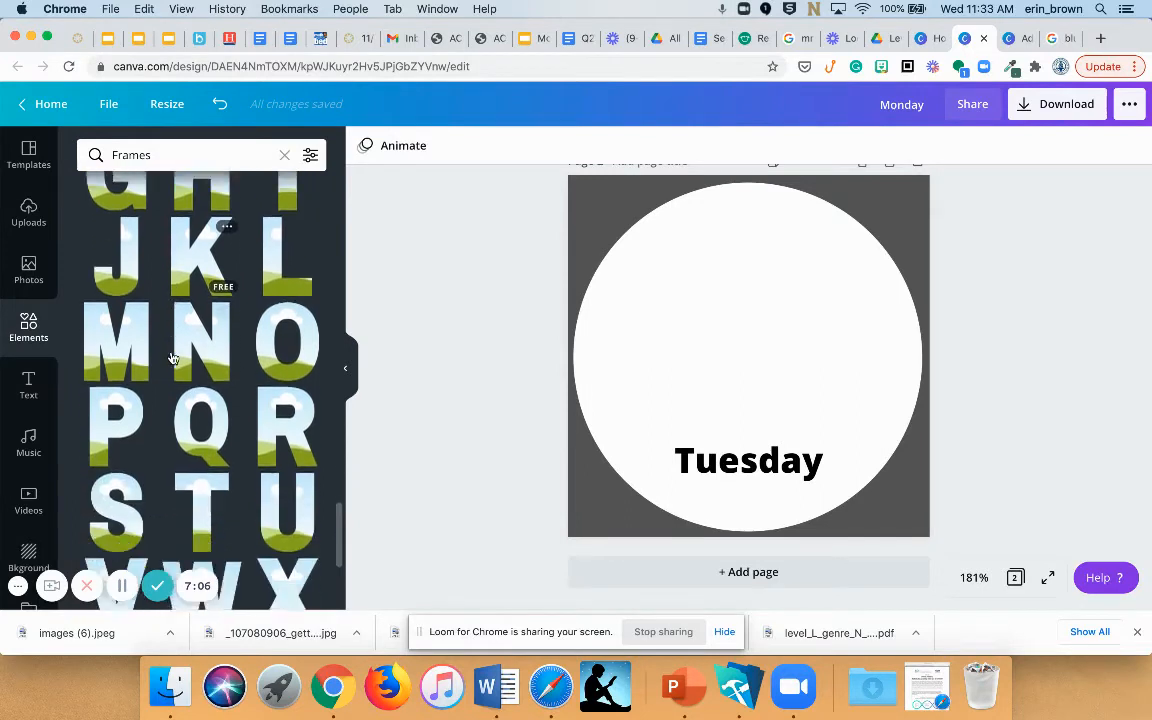
click(213, 466)
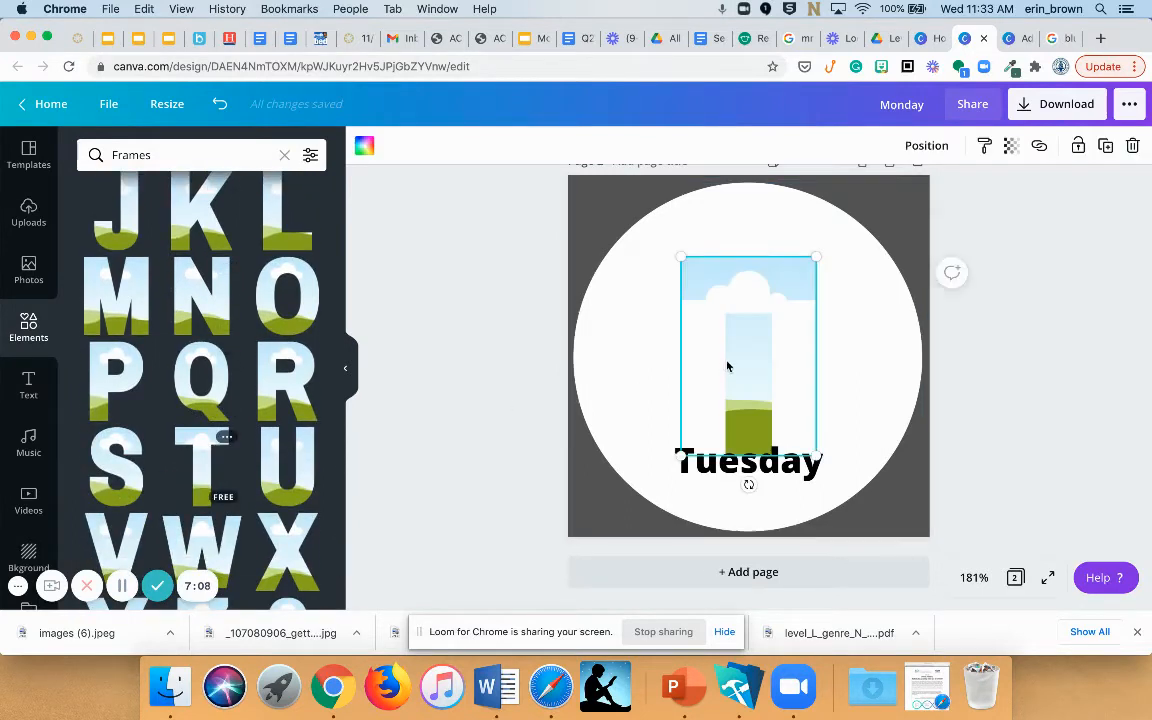
drag(767, 343, 756, 323)
click(440, 285)
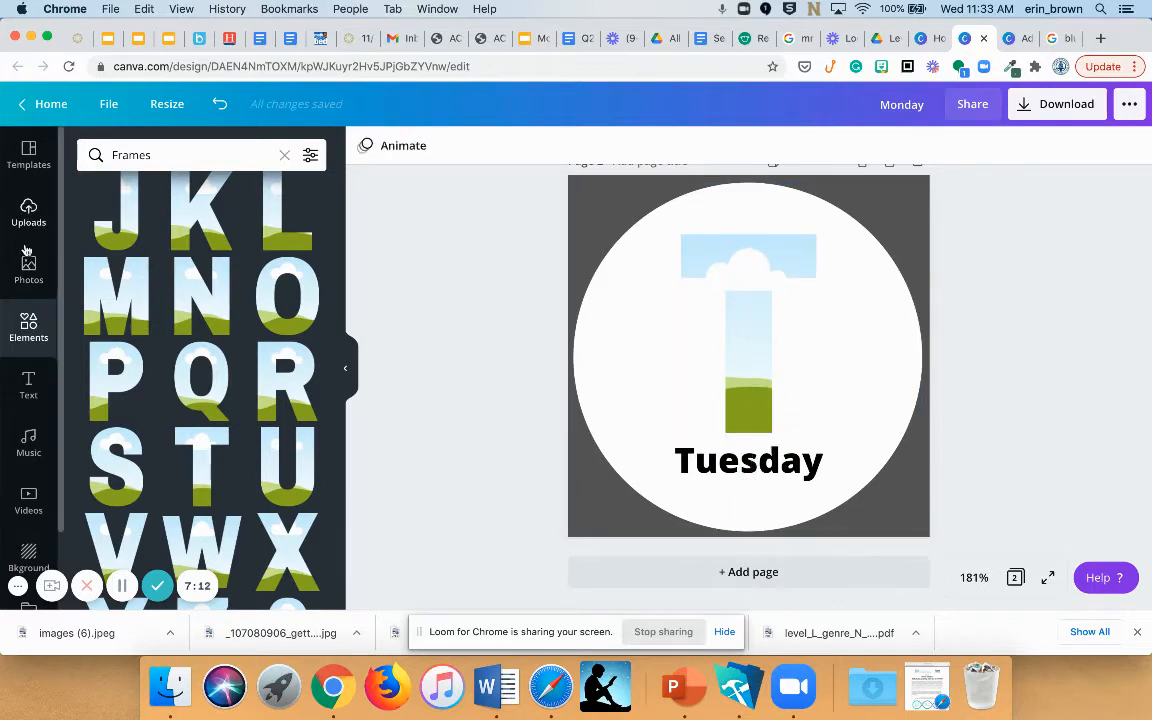
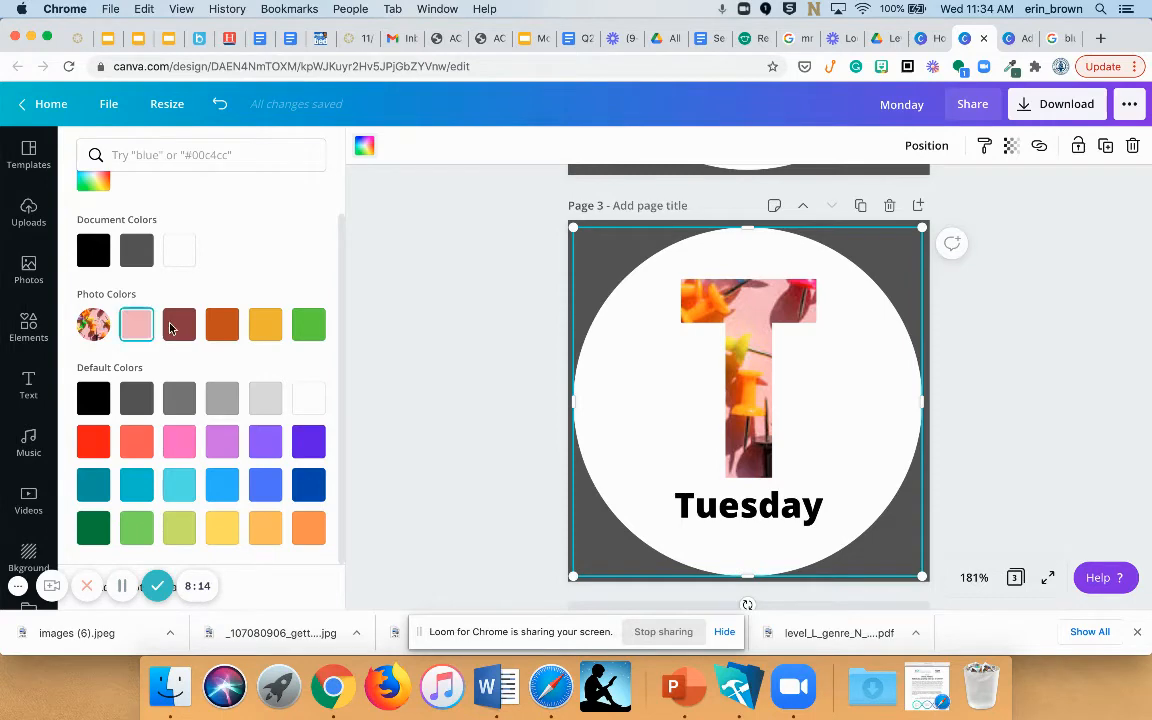
- Recolor the white circle on page 3 with the dark red from the photo colors
click(265, 323)
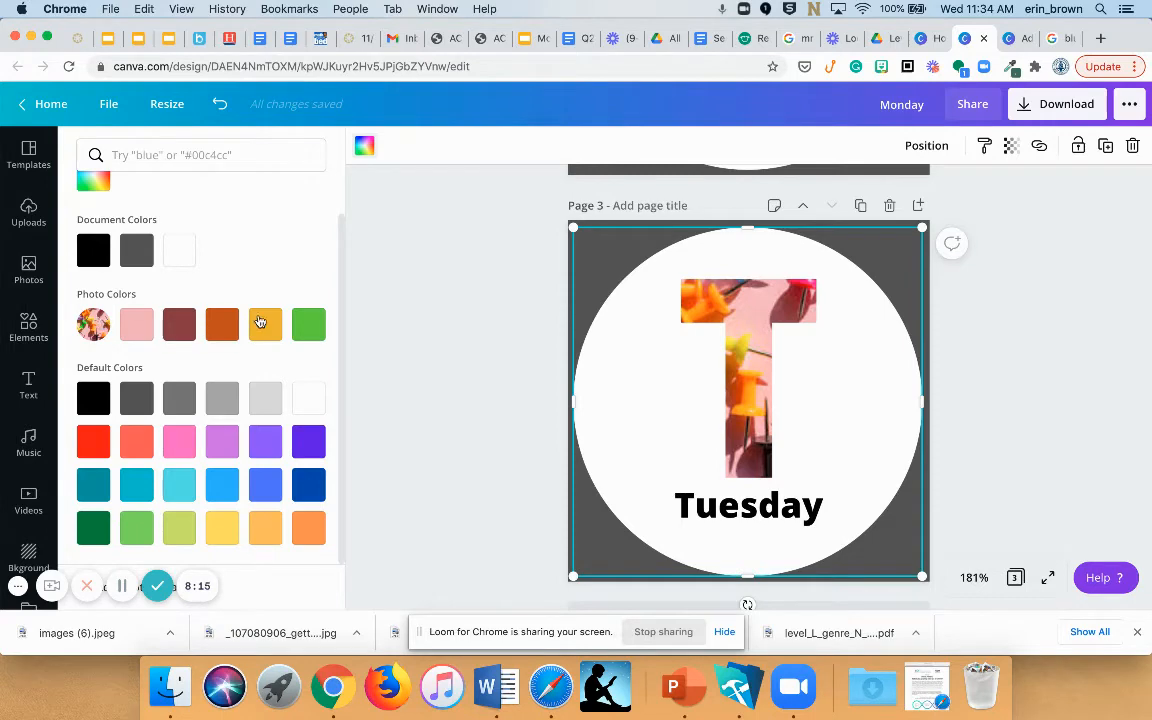
click(179, 324)
click(544, 254)
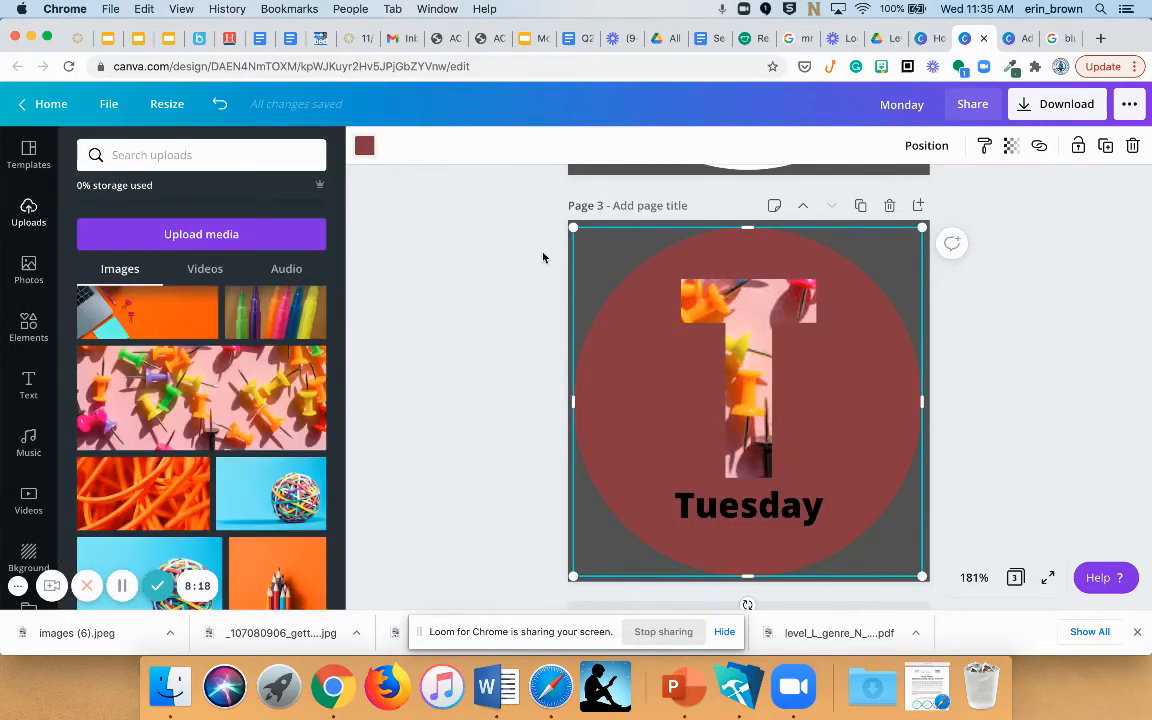
click(556, 254)
click(582, 246)
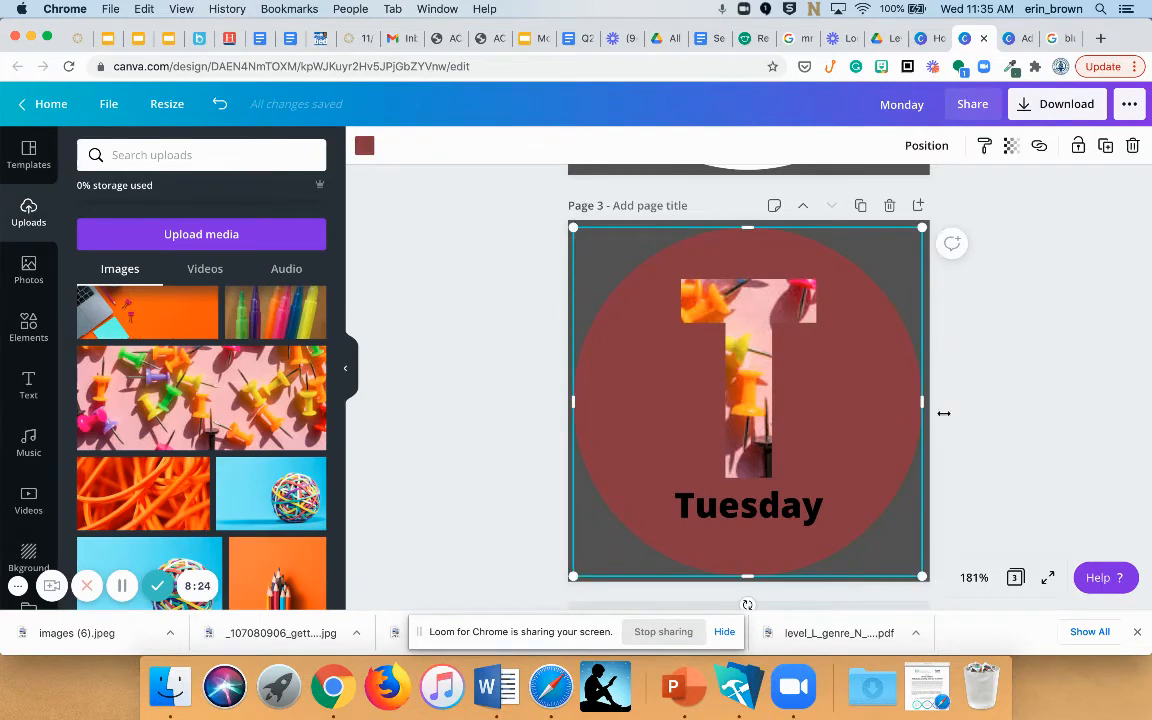
- Change the dark gray background of page 3 to white
click(1005, 540)
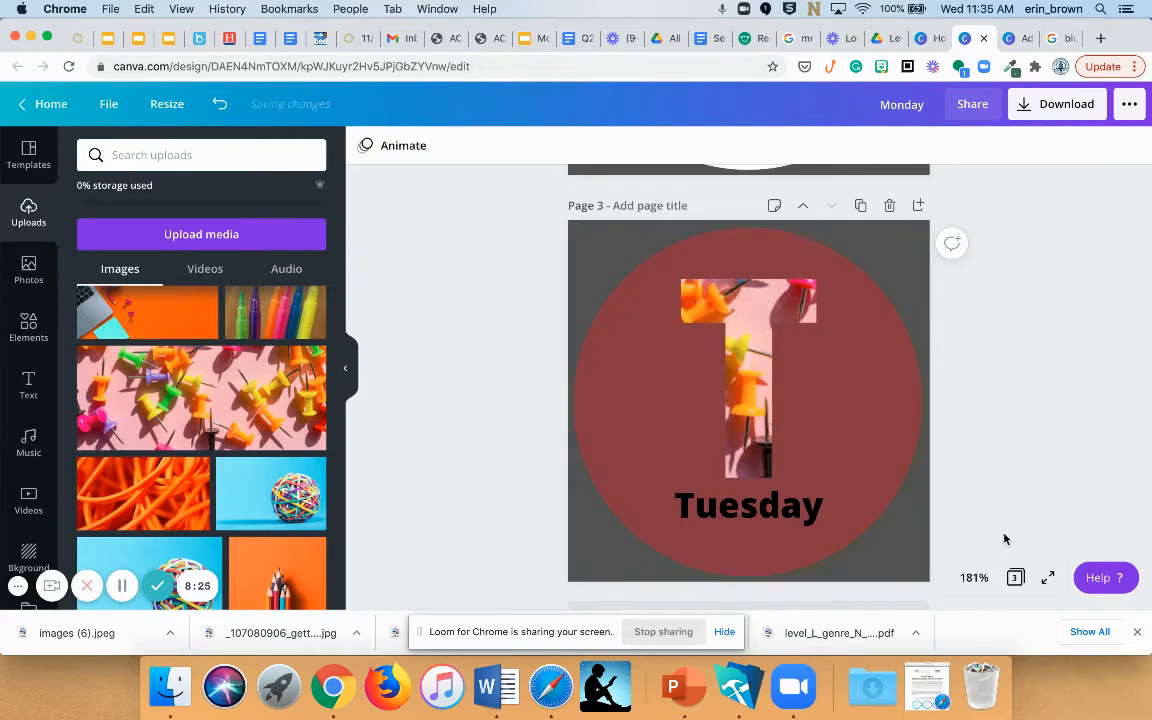
click(928, 565)
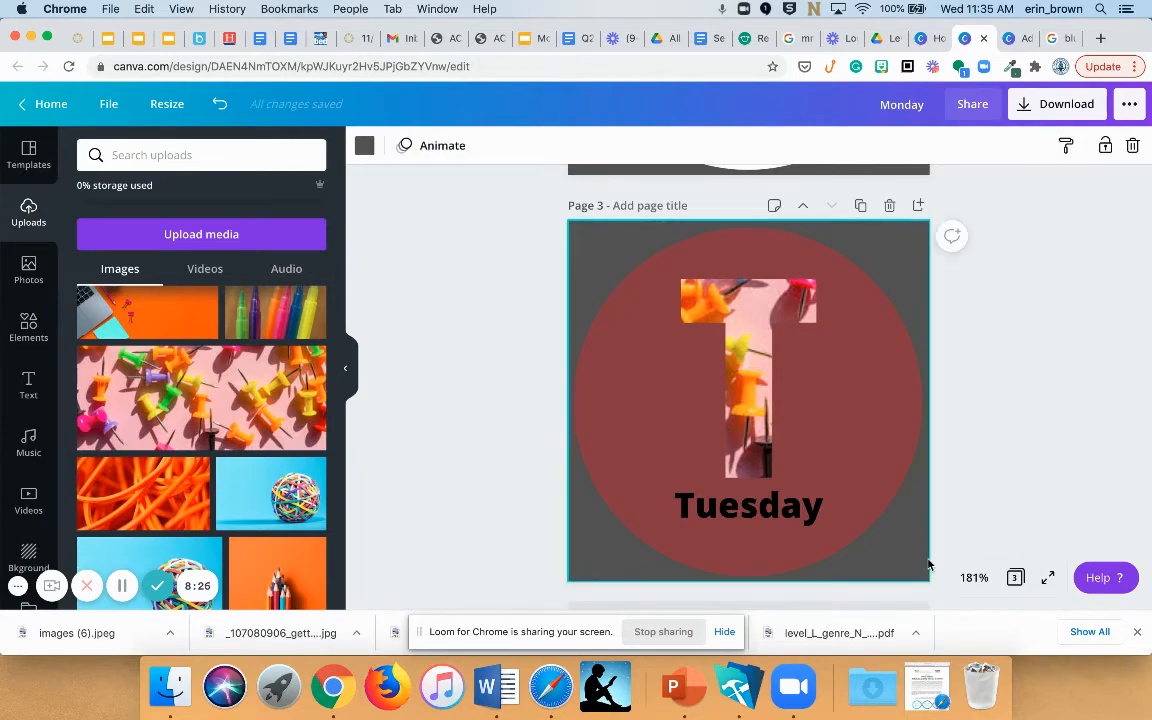
click(364, 148)
click(230, 305)
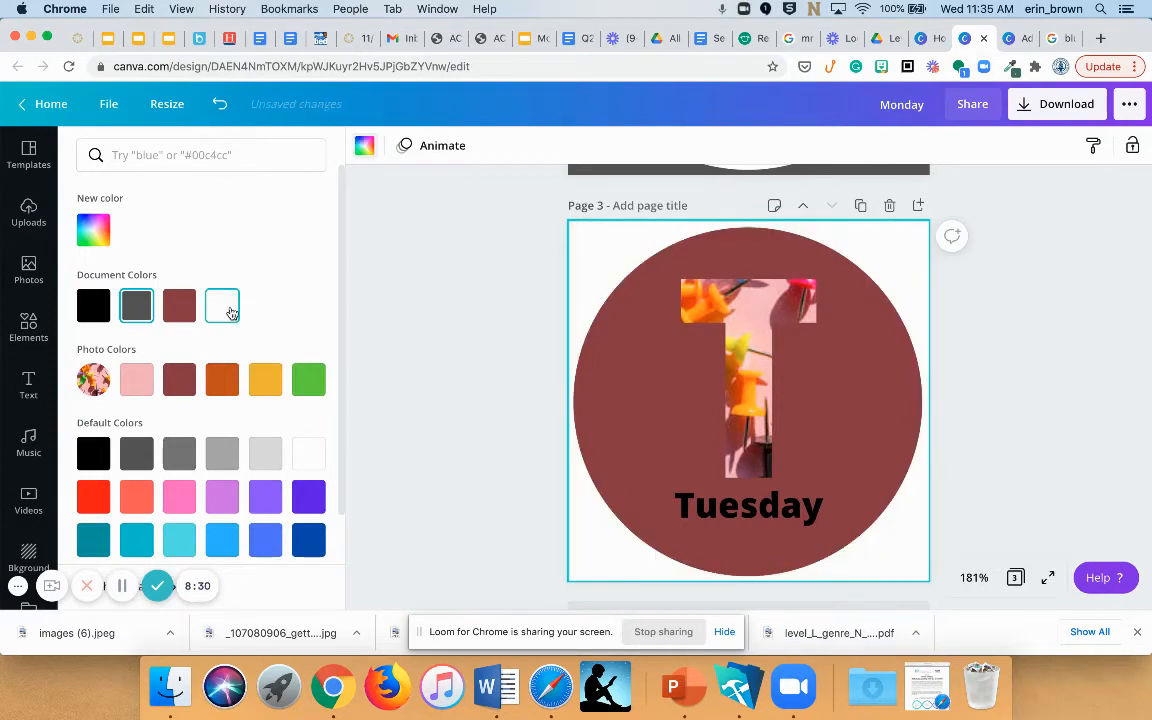
click(391, 305)
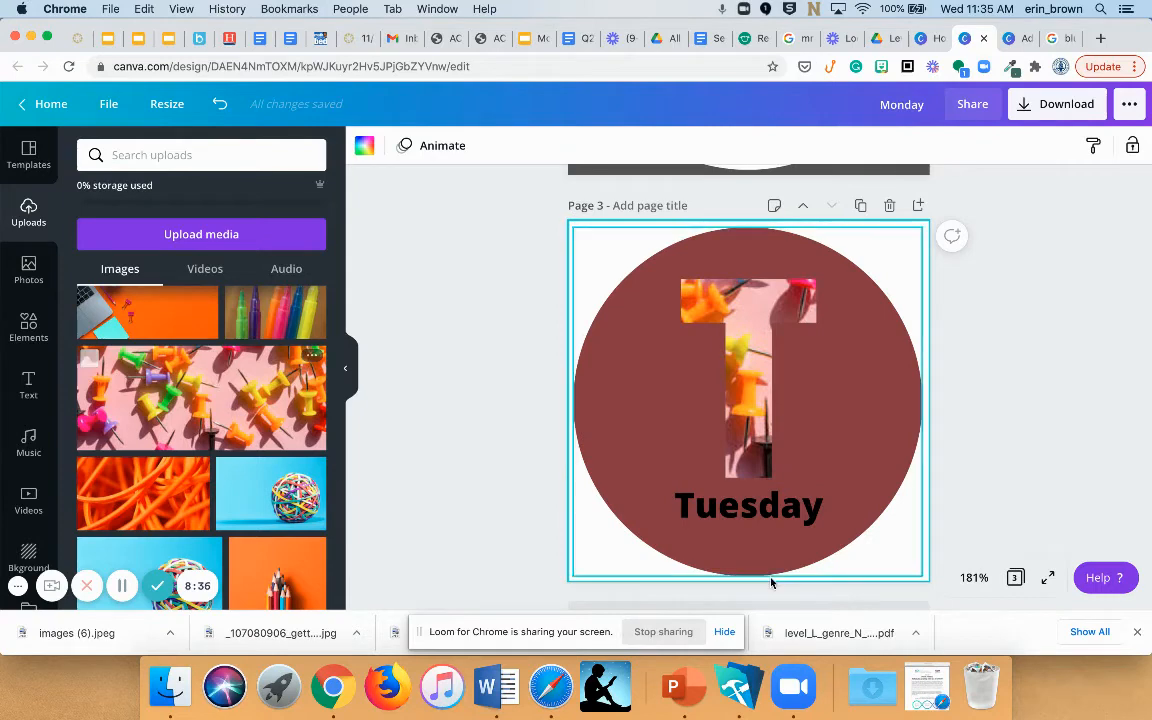
- Recolor the "Tuesday" heading on page 3 white
click(762, 515)
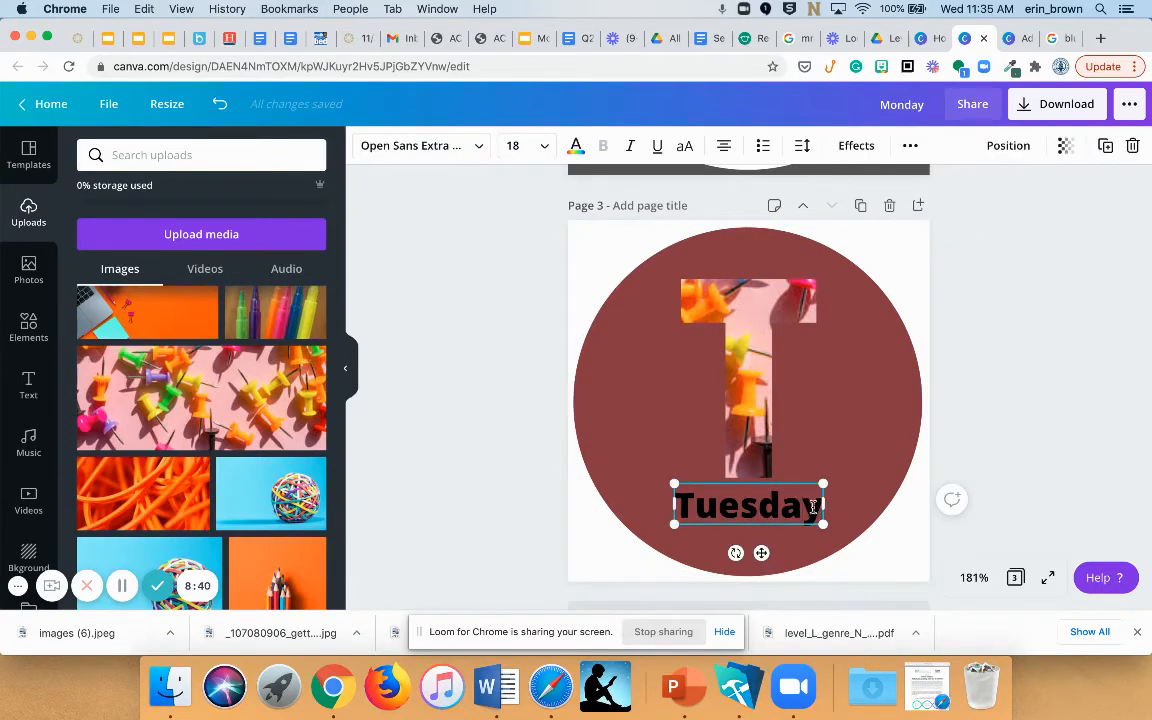
drag(813, 507, 676, 503)
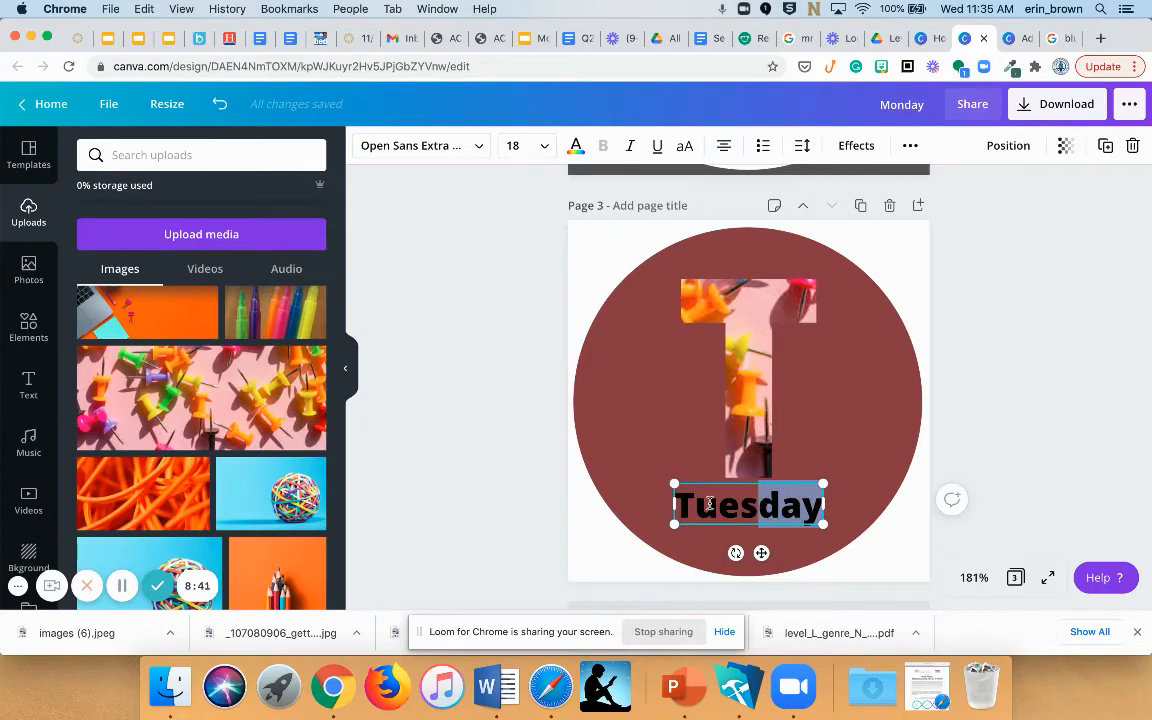
click(576, 145)
click(221, 299)
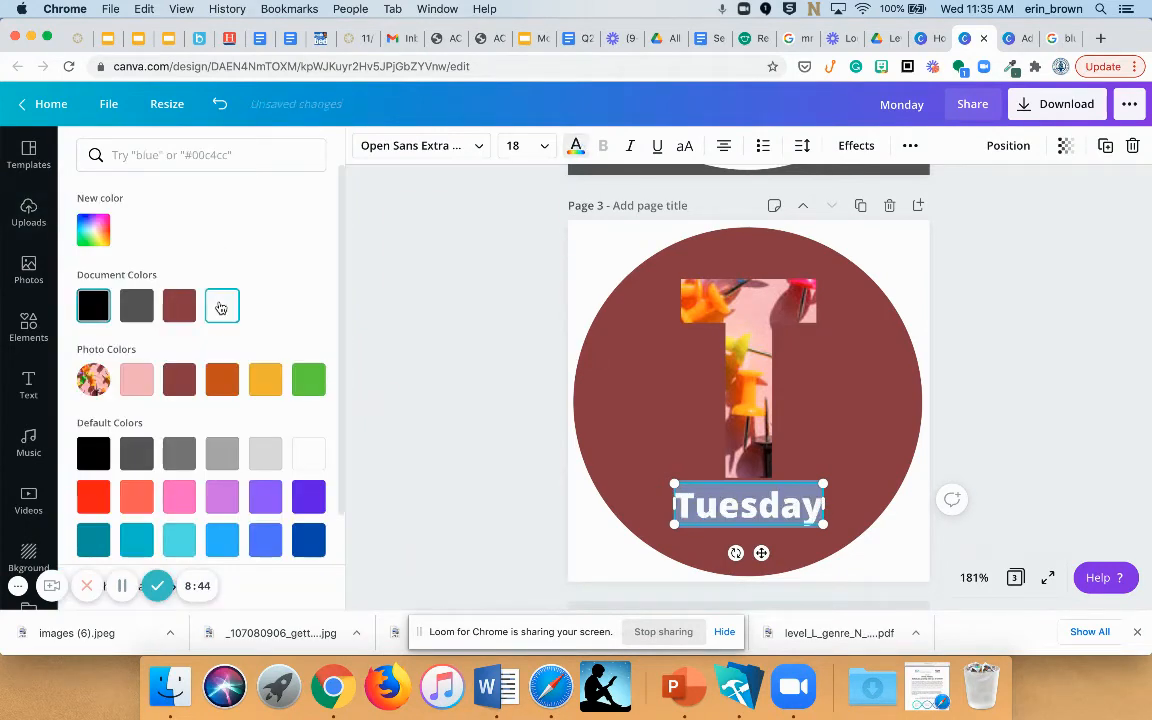
key(Escape)
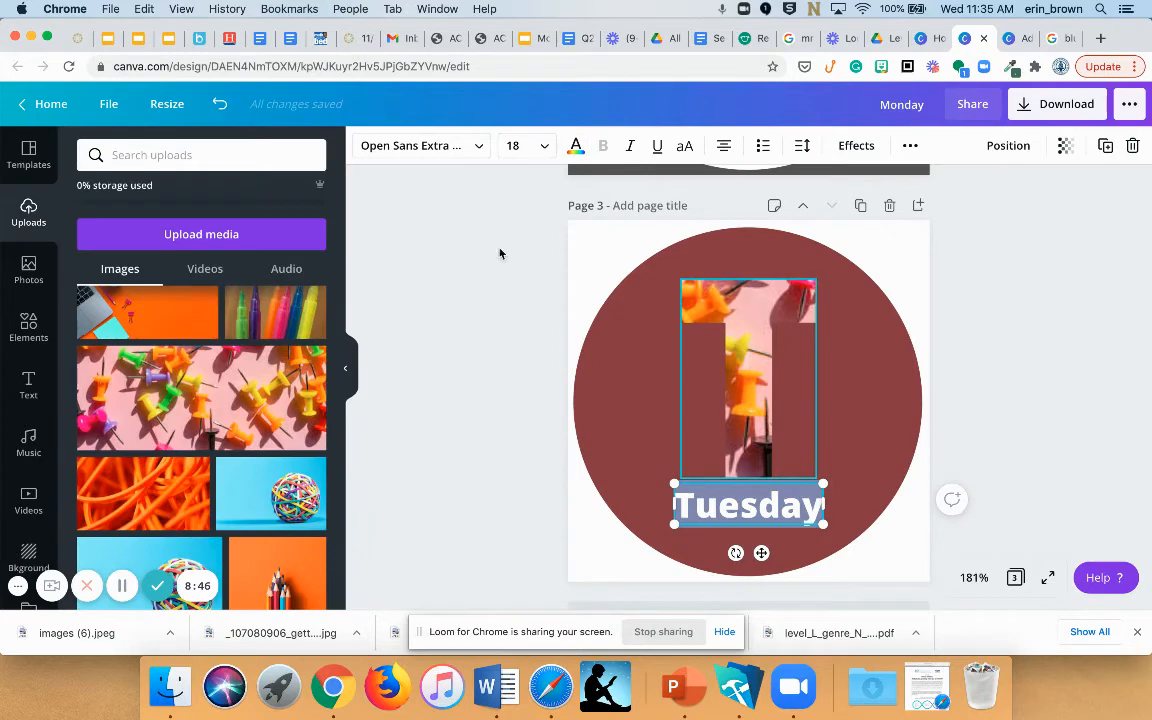
- Replace the push pin photo in page 3's letter T frame with the uploaded photo of paper clips on blue
scroll(218, 352, down, 3)
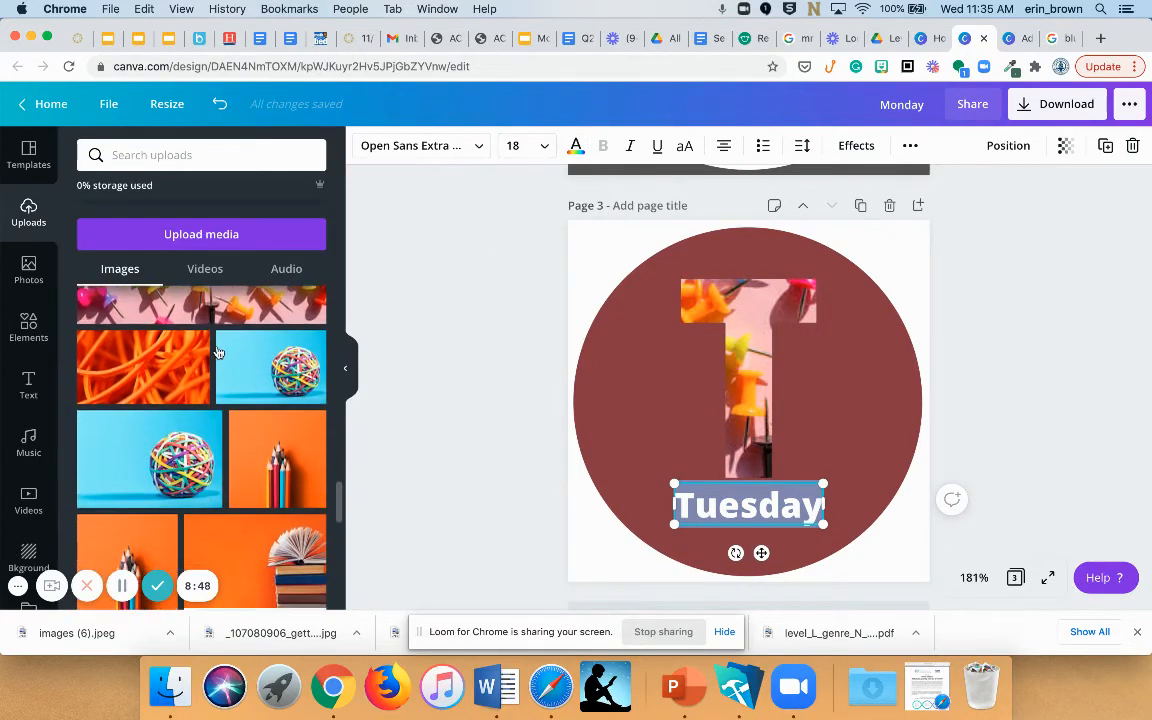
scroll(218, 352, down, 8)
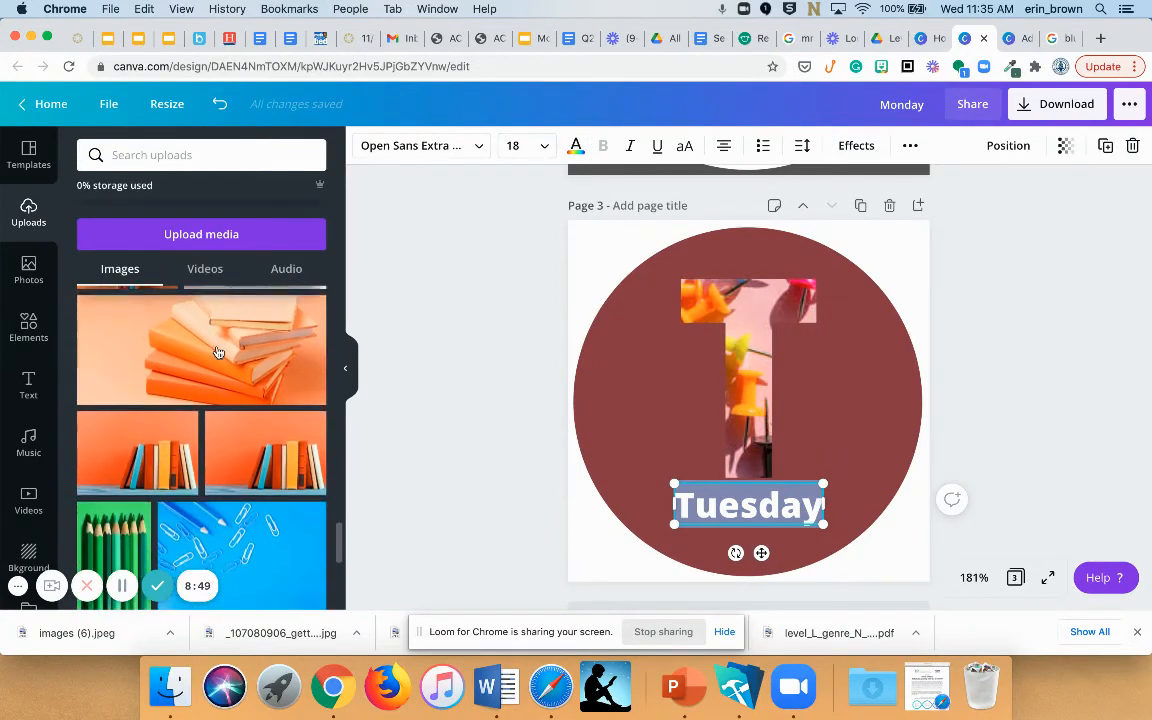
scroll(218, 352, down, 5)
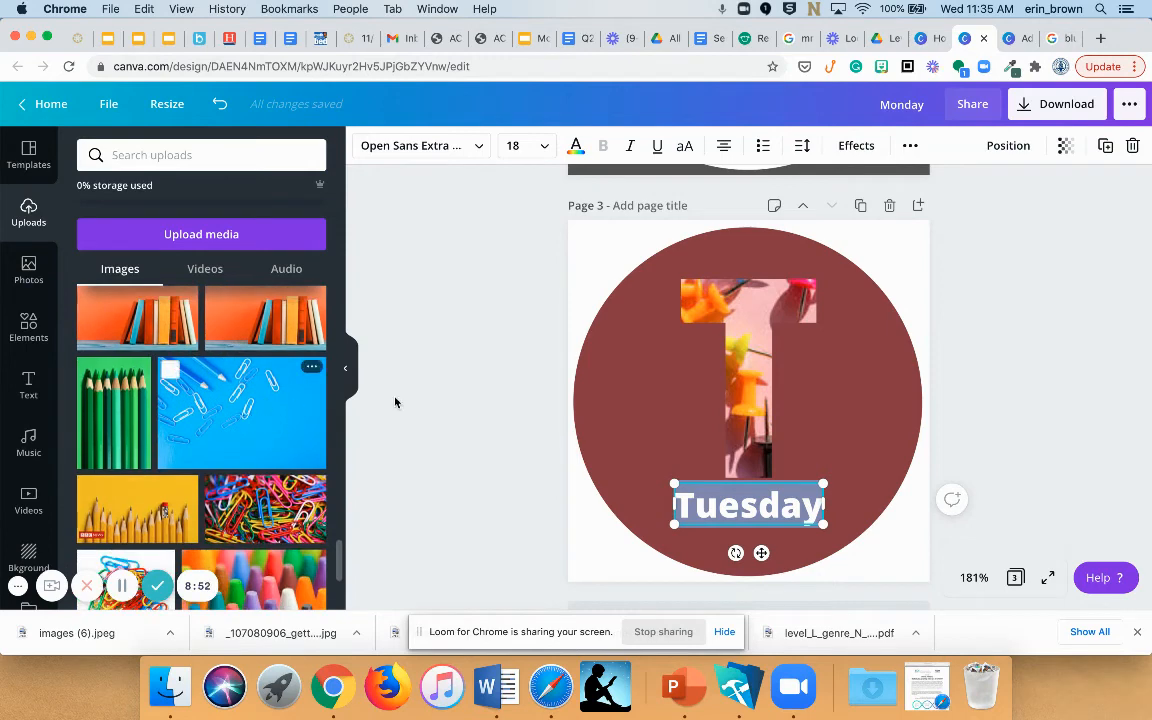
click(447, 380)
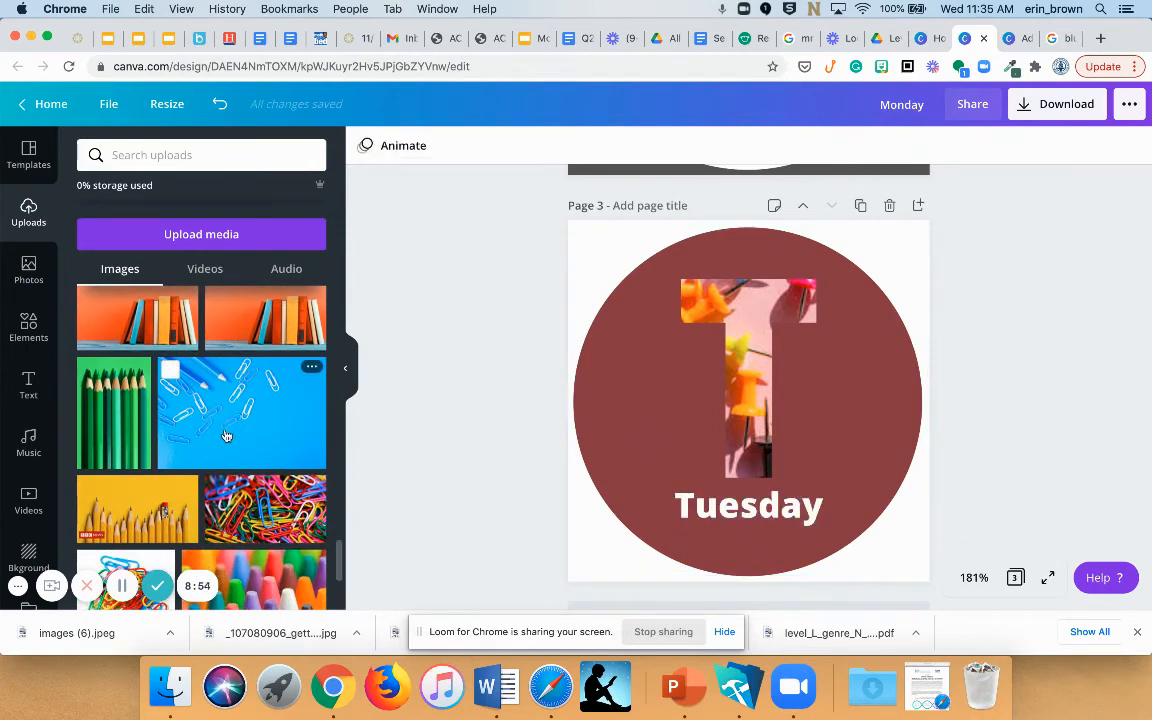
drag(213, 392, 357, 428)
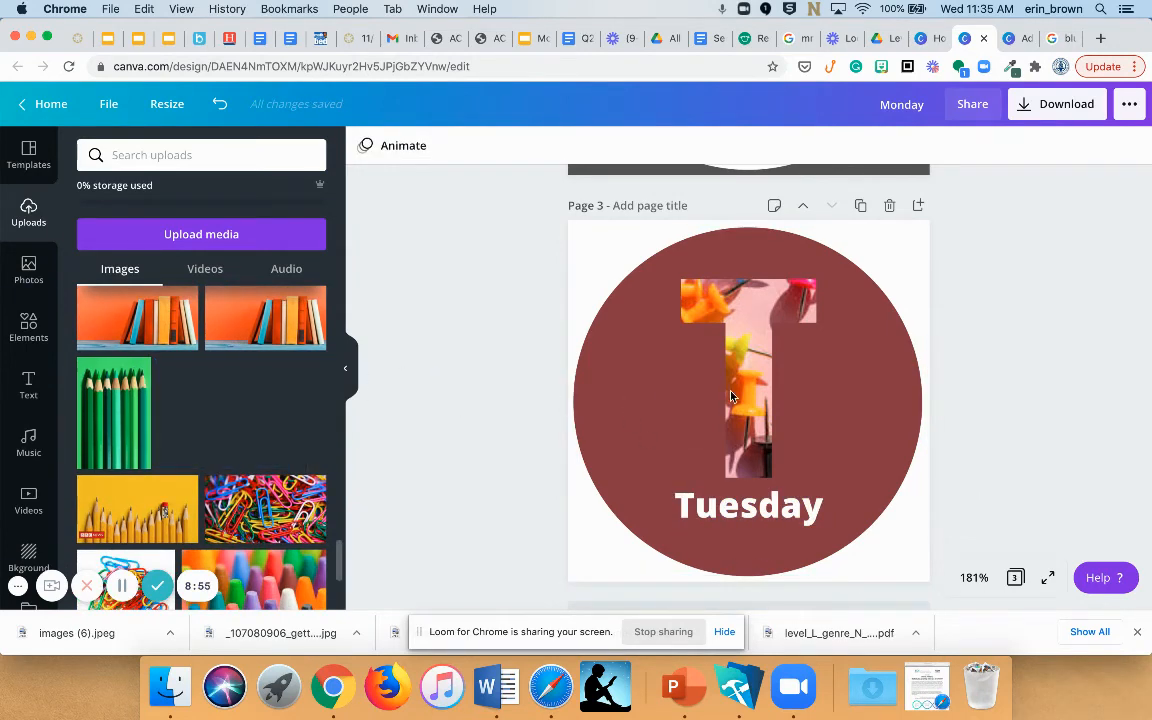
drag(731, 396, 762, 390)
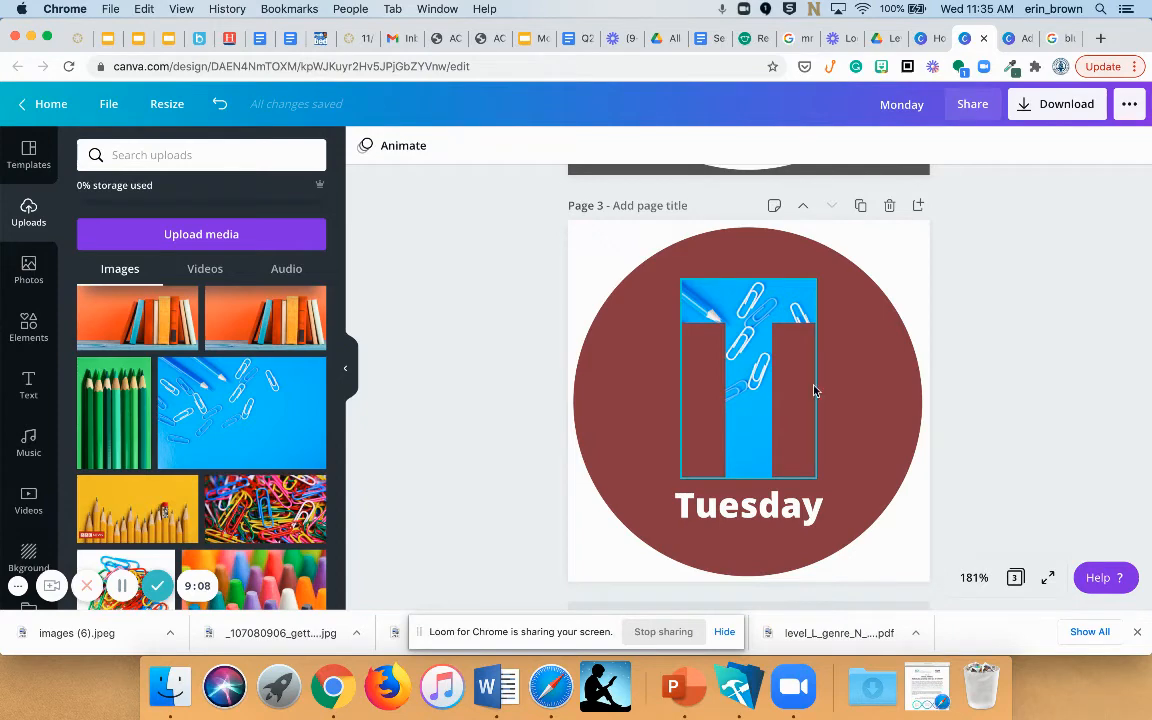
- Download only page 3 as a PNG with a transparent background
click(1056, 107)
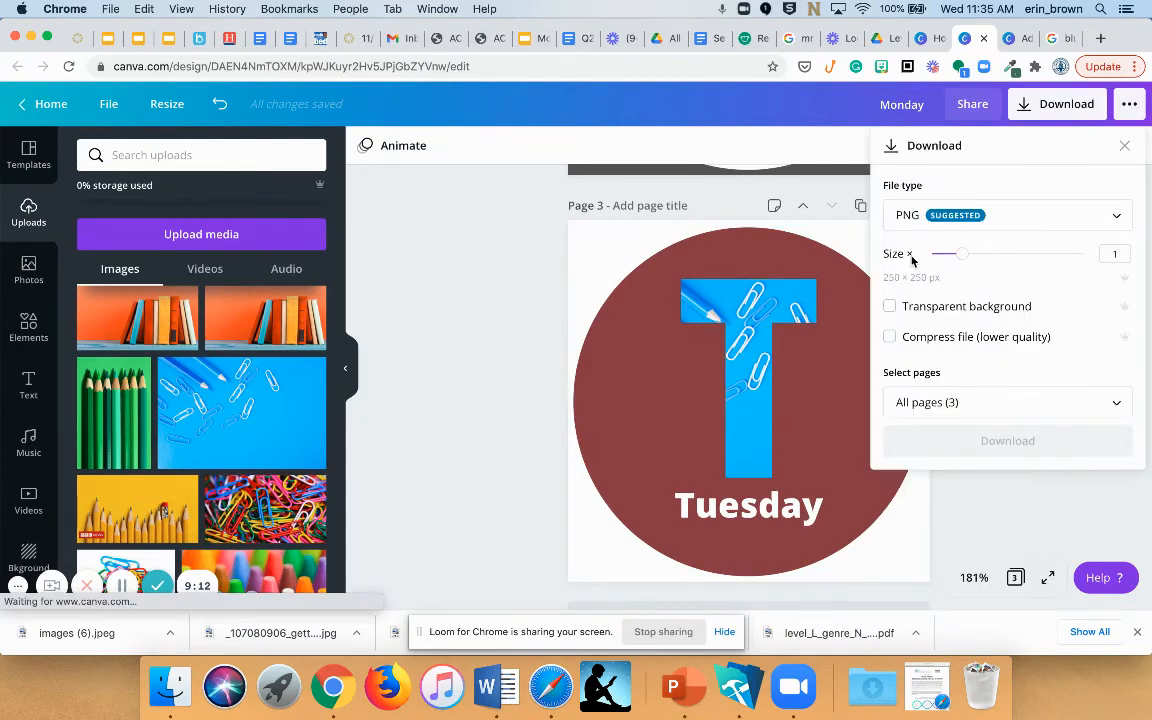
click(929, 404)
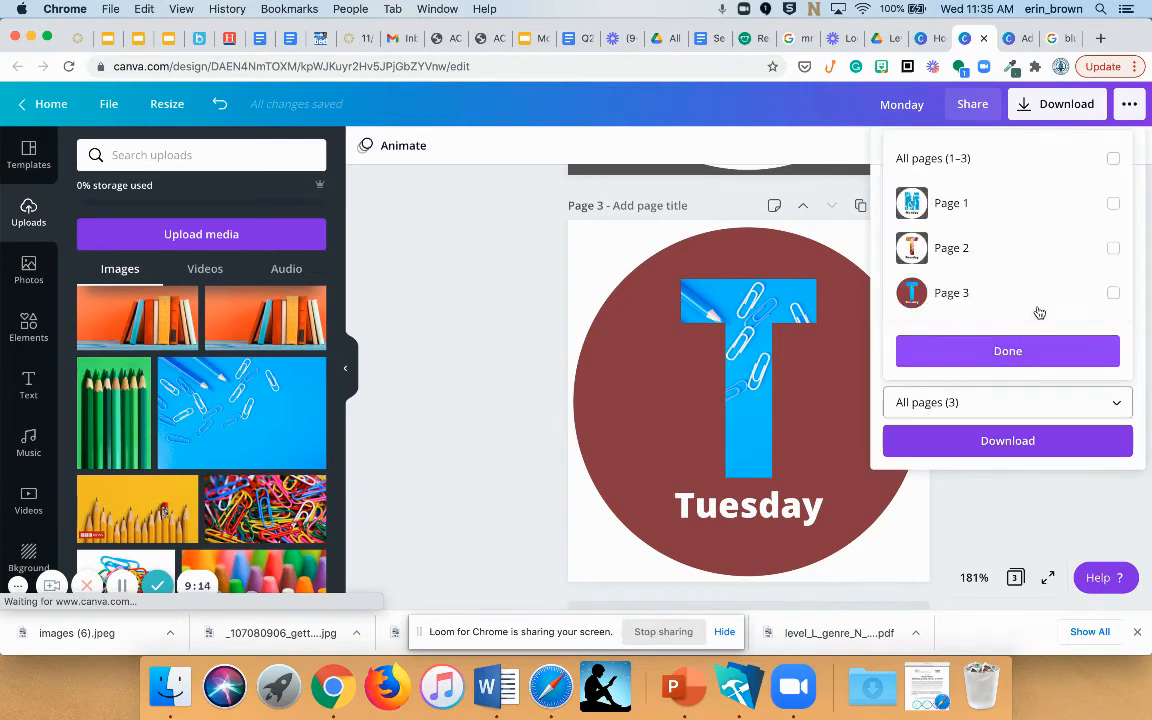
click(1113, 293)
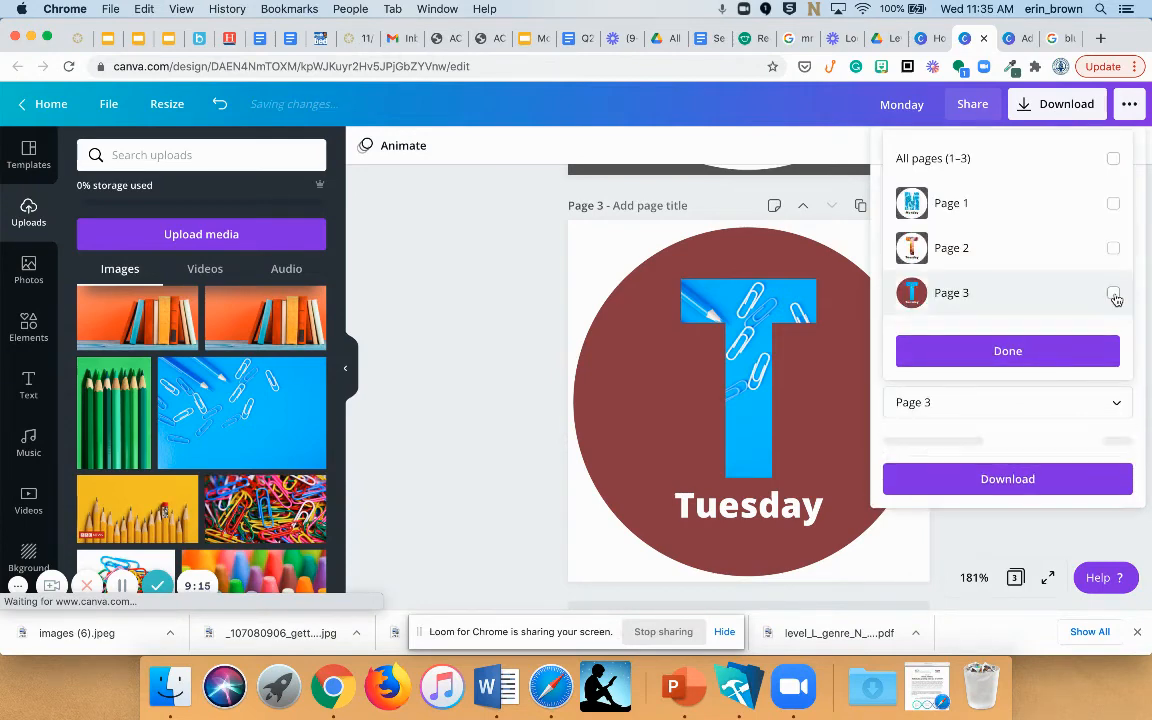
click(1039, 351)
click(890, 306)
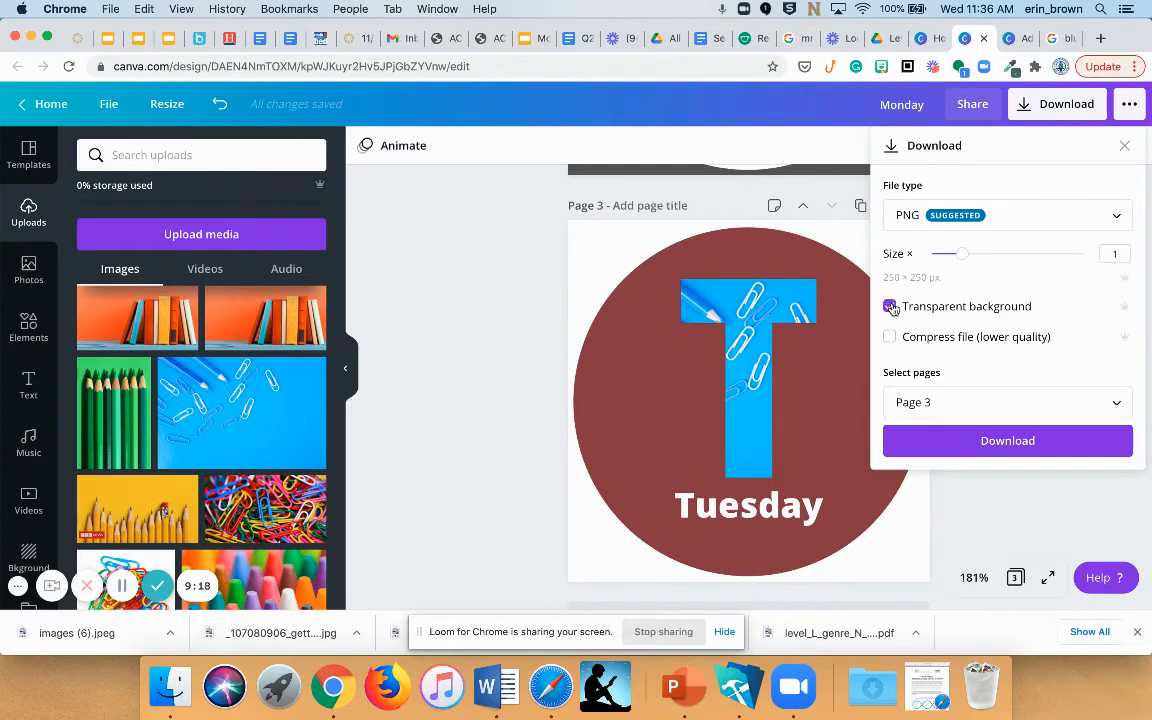
click(960, 443)
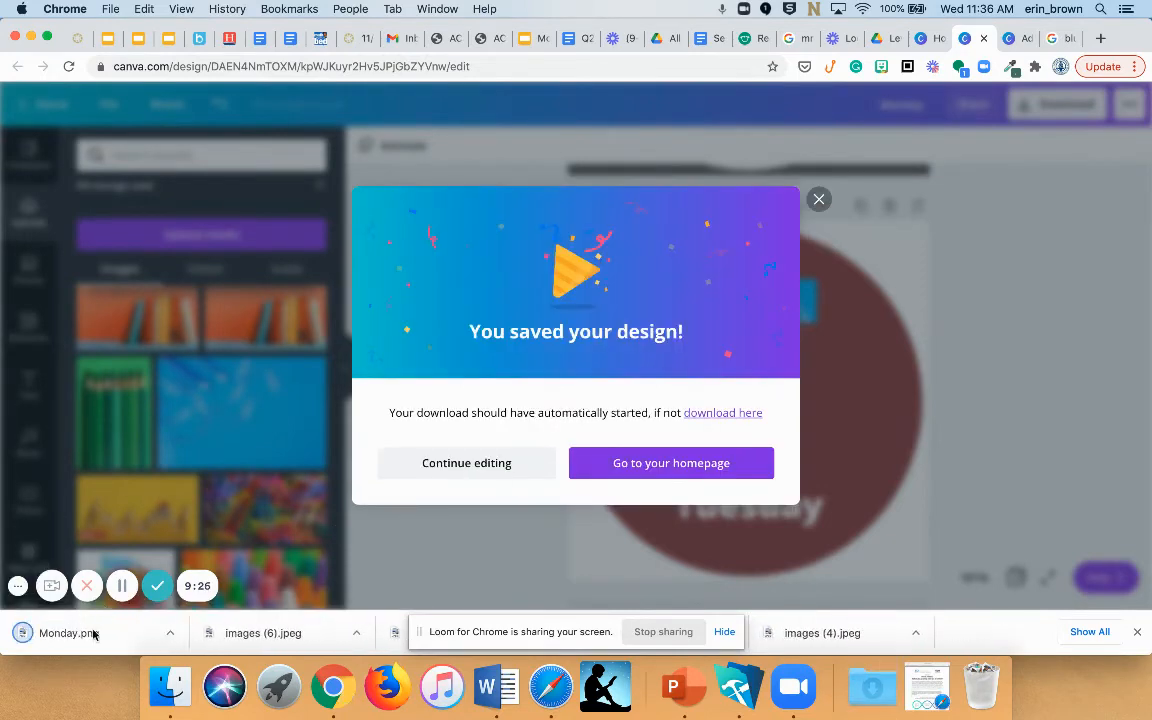
- View the downloaded Monday.png in Preview, close it and dismiss the saved-design message to return to the editor
click(84, 643)
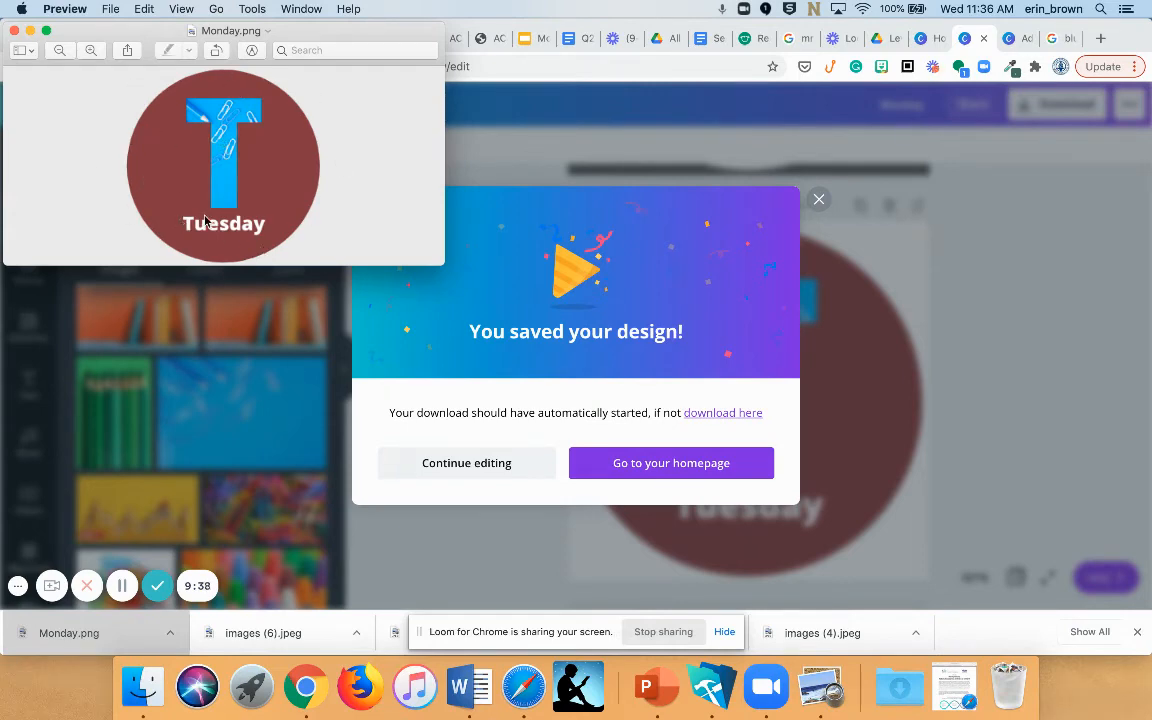
click(14, 31)
click(820, 201)
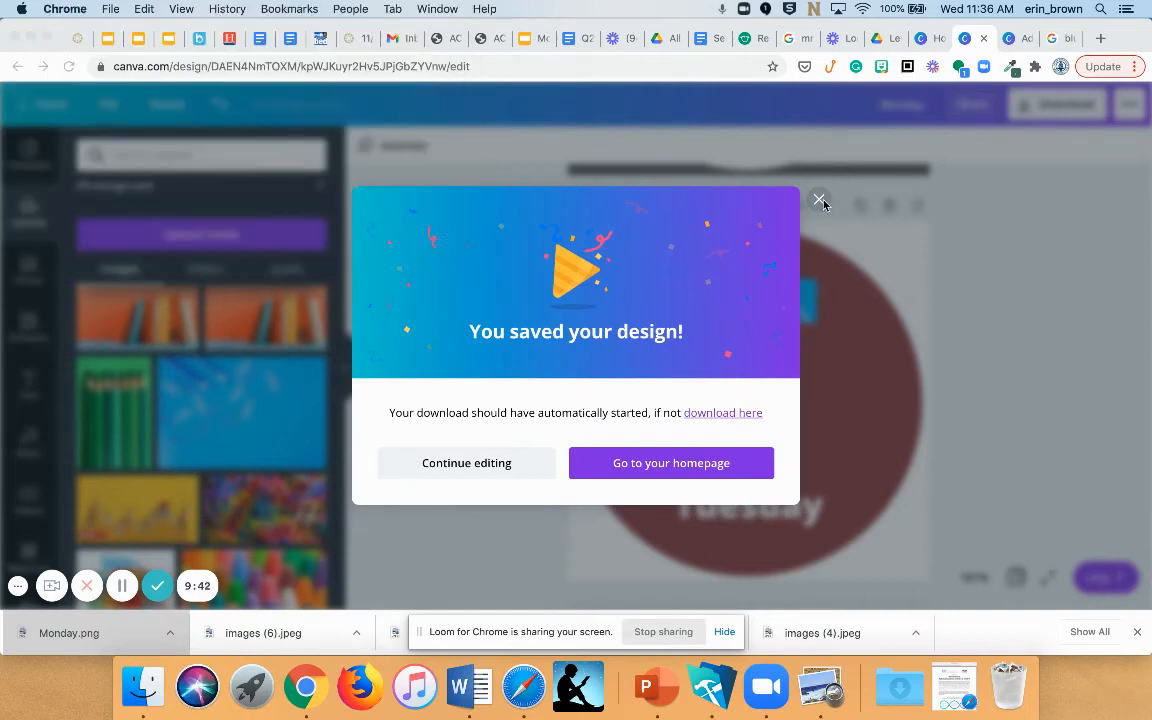
click(819, 202)
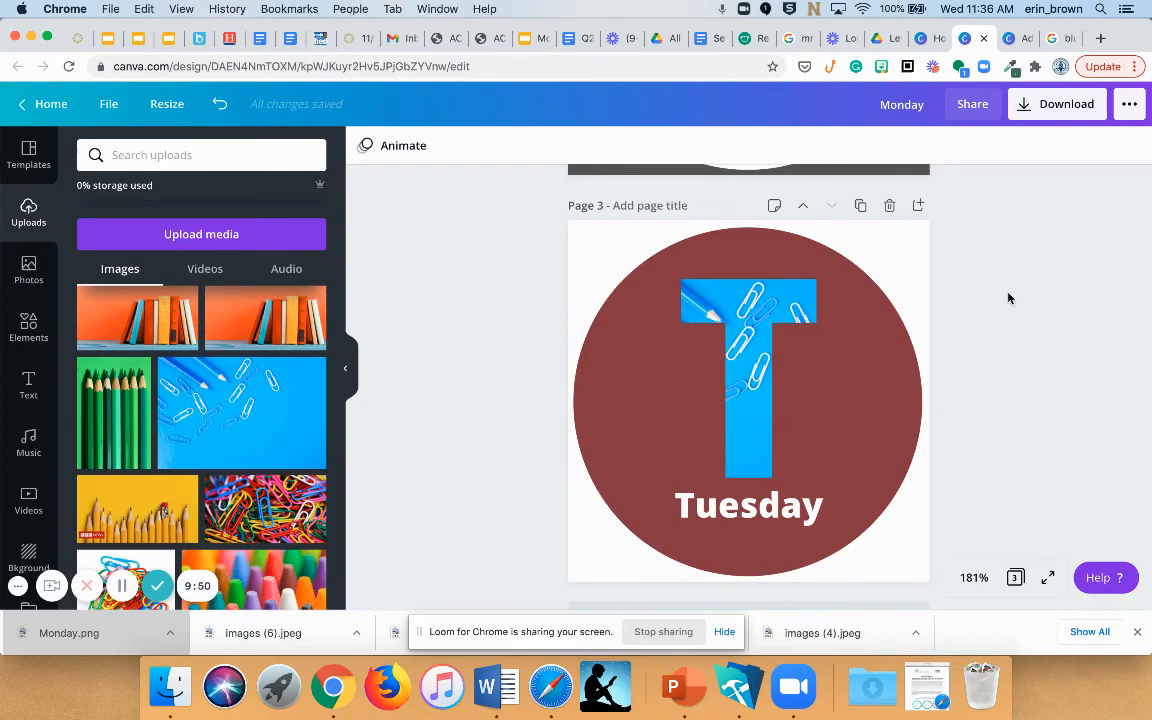
scroll(1008, 298, up, 5)
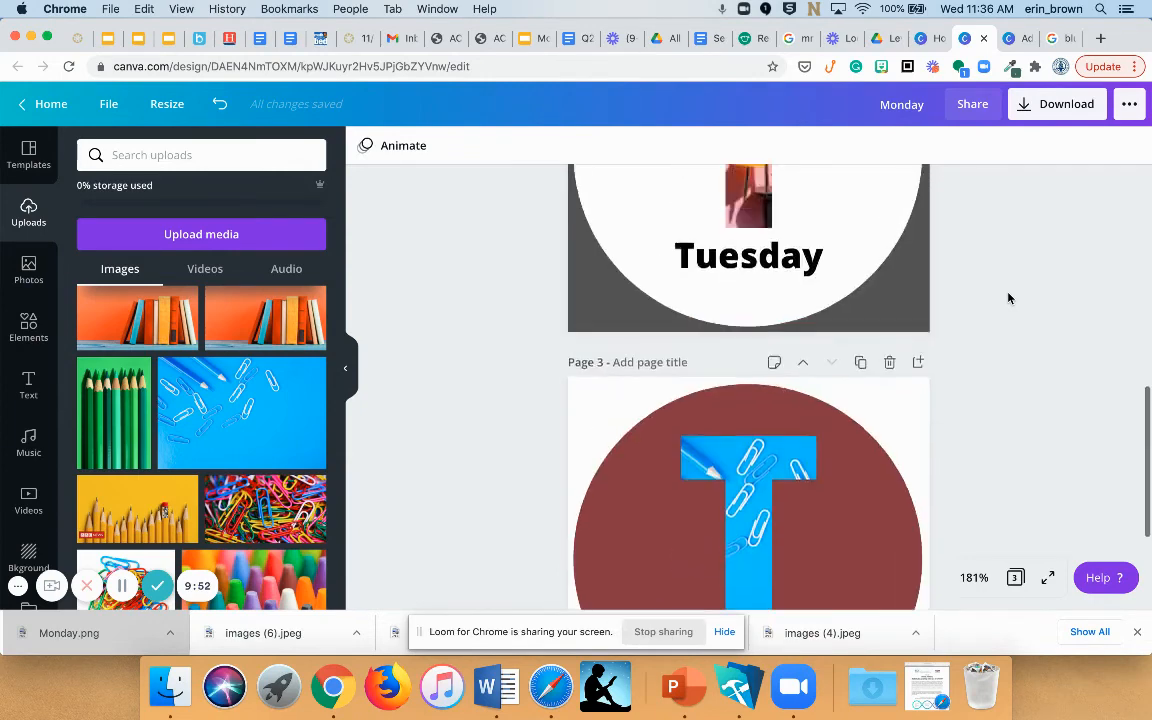
scroll(1008, 298, up, 1)
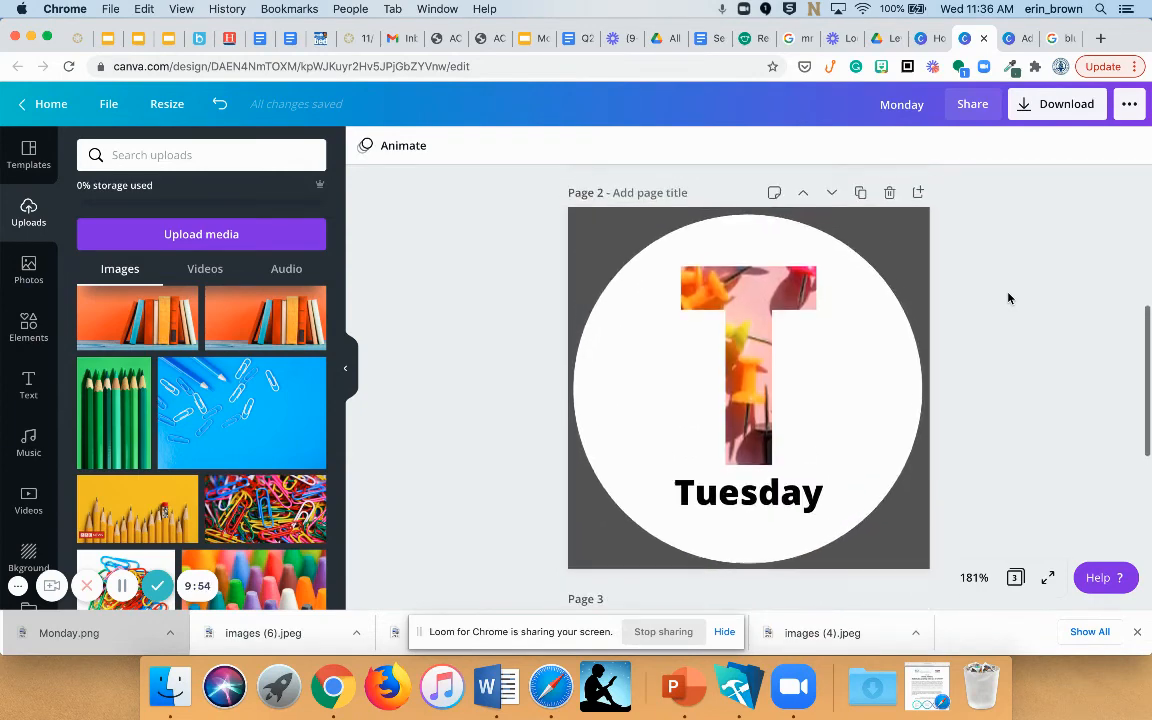
scroll(1008, 298, down, 1)
scroll(1008, 298, down, 1)
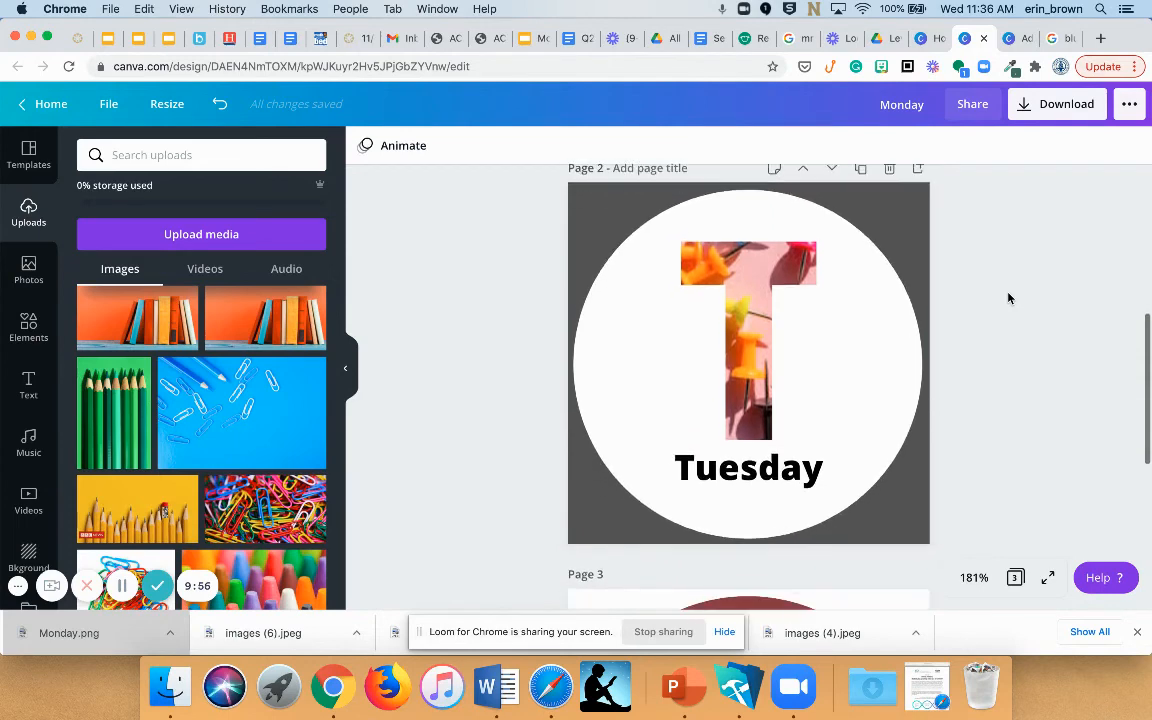
- Open the existing "Copy of December" design from the recent designs on the Canva homepage
click(931, 40)
scroll(527, 402, down, 5)
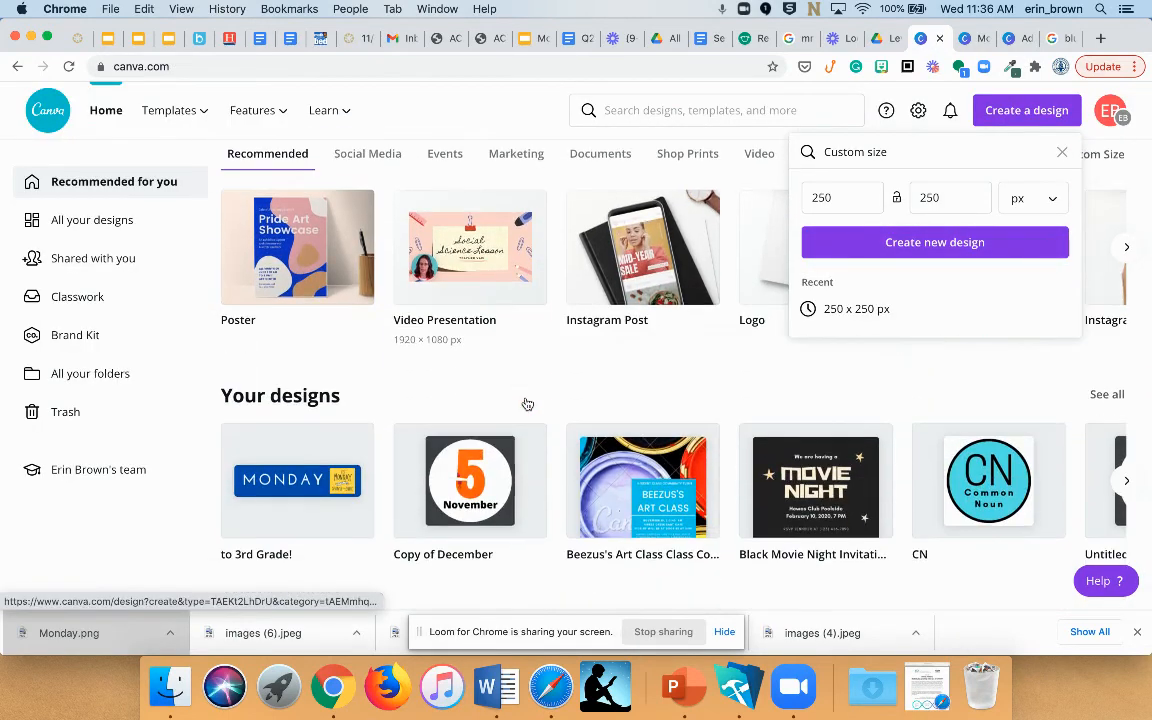
mouse_move(527, 402)
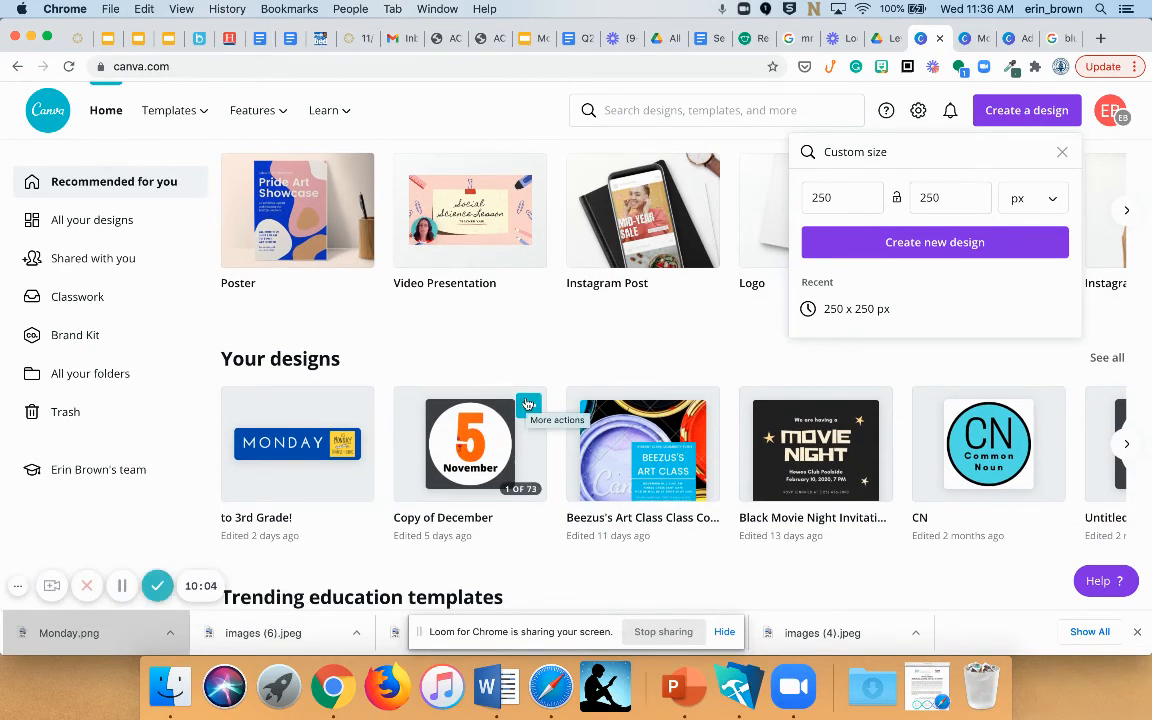
click(451, 428)
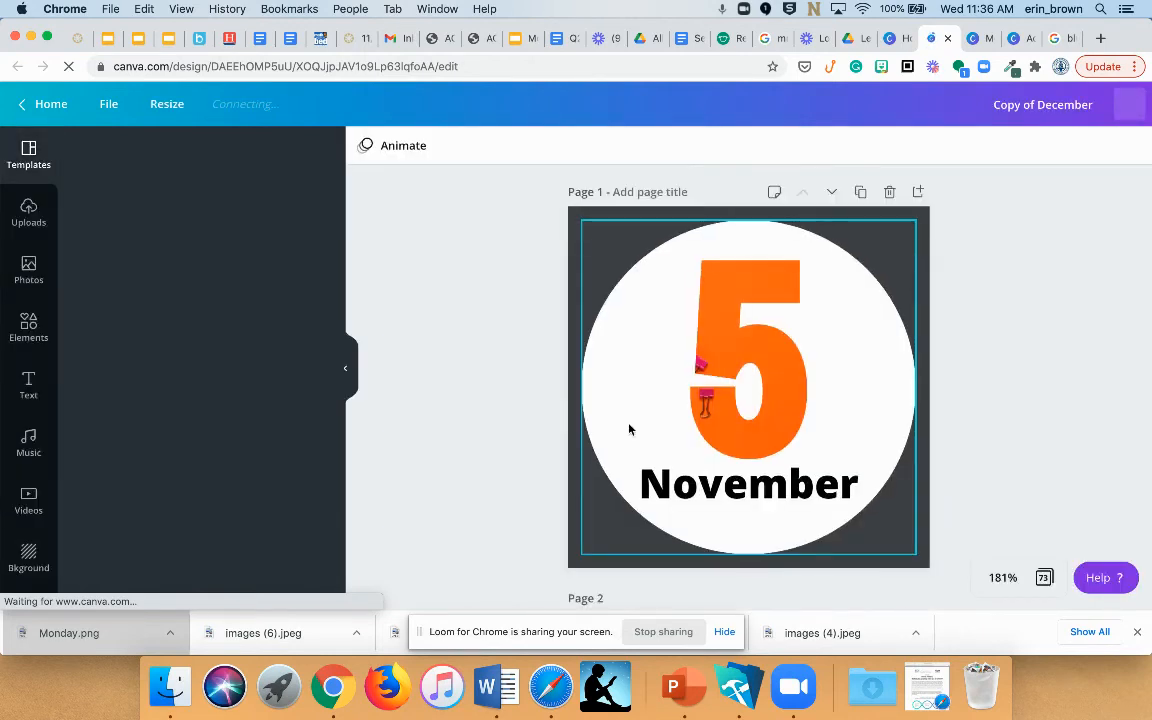
- Look through the November and December date graphics in the "Copy of December" design
scroll(707, 440, down, 5)
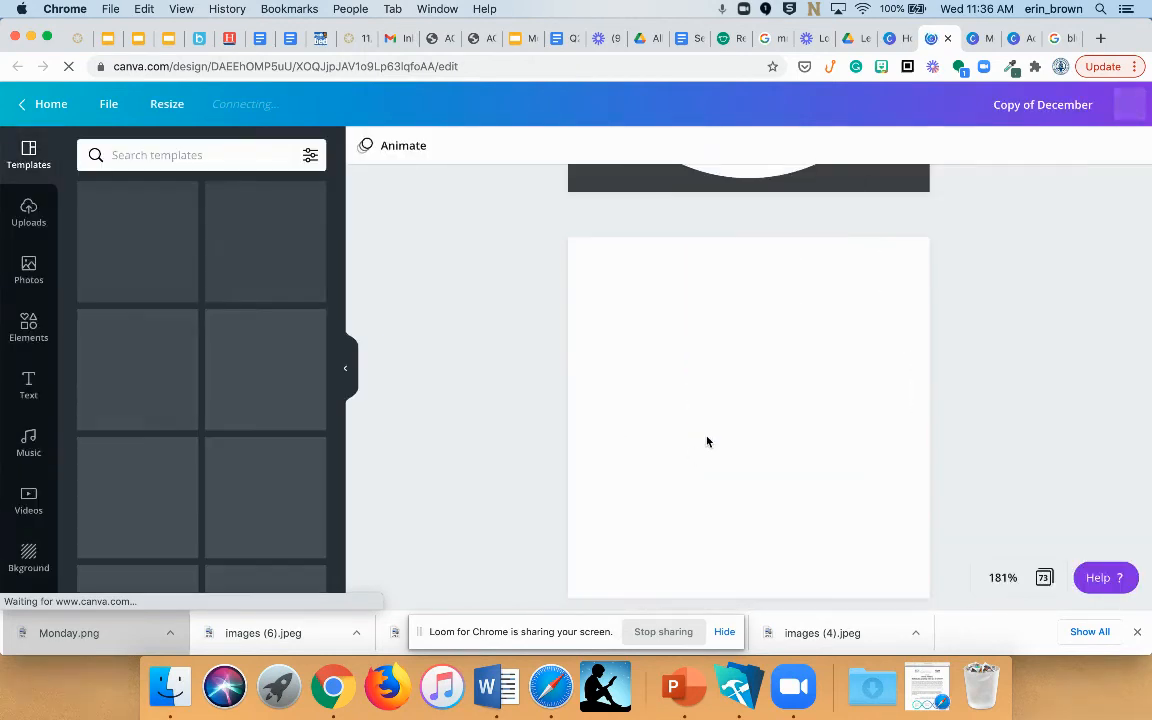
scroll(708, 438, down, 2)
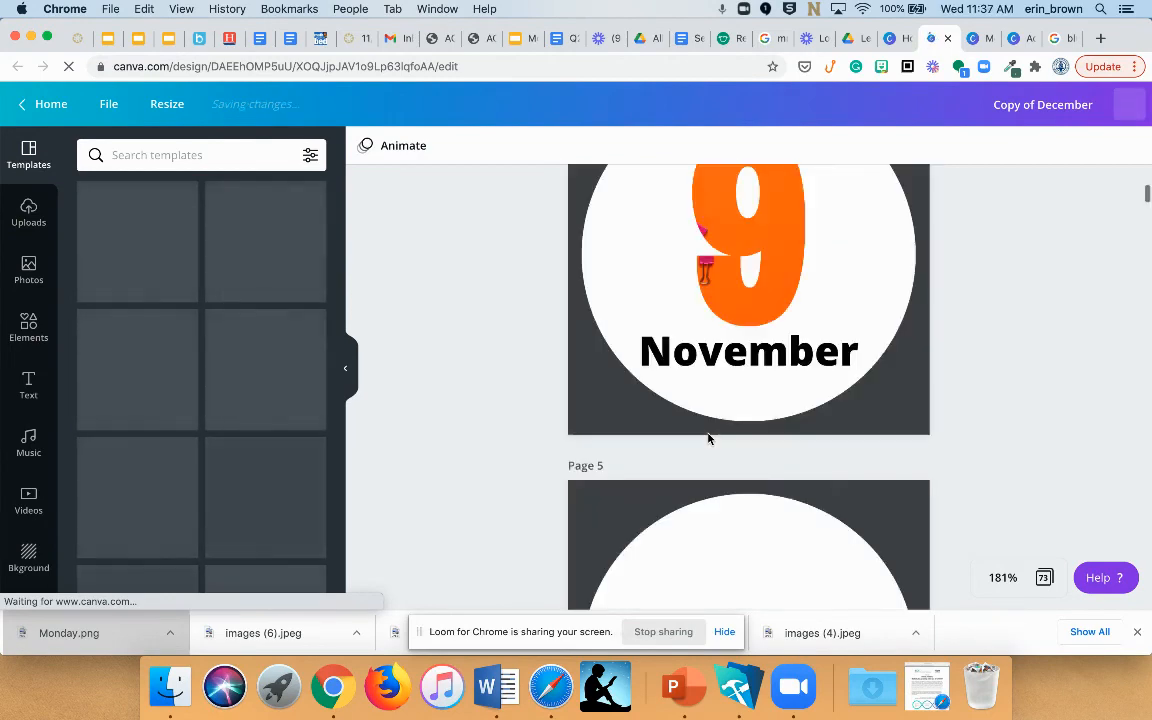
scroll(708, 438, down, 5)
scroll(708, 438, down, 10)
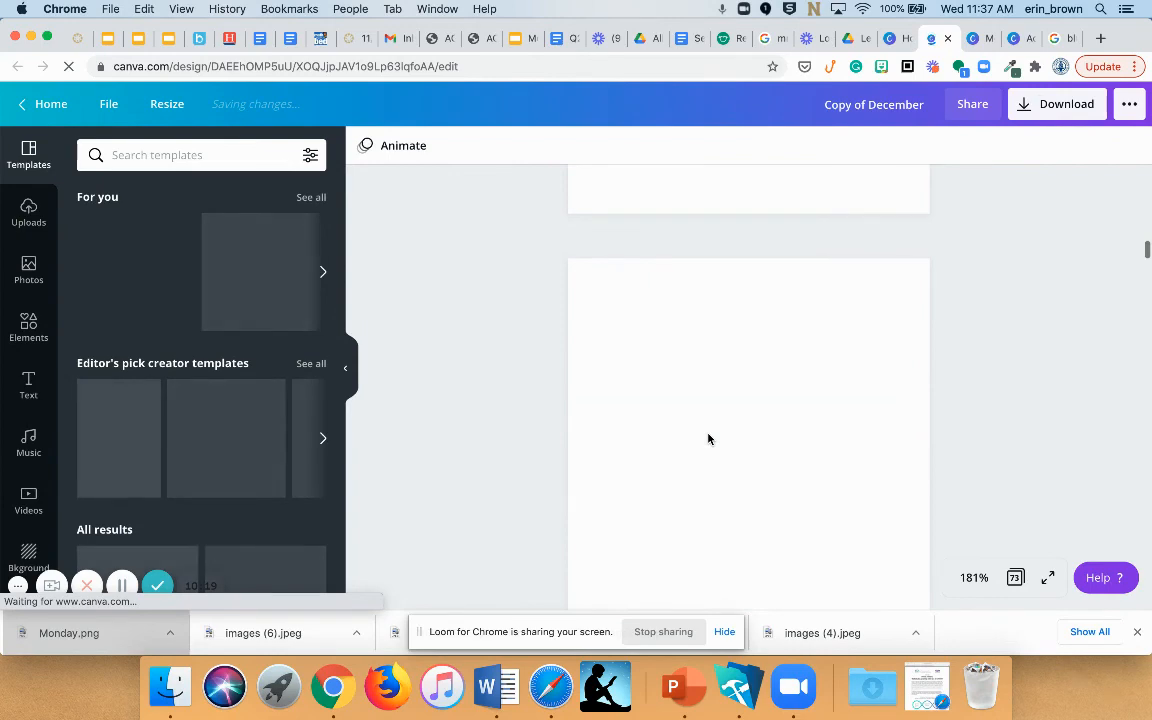
scroll(708, 438, down, 5)
scroll(708, 438, down, 10)
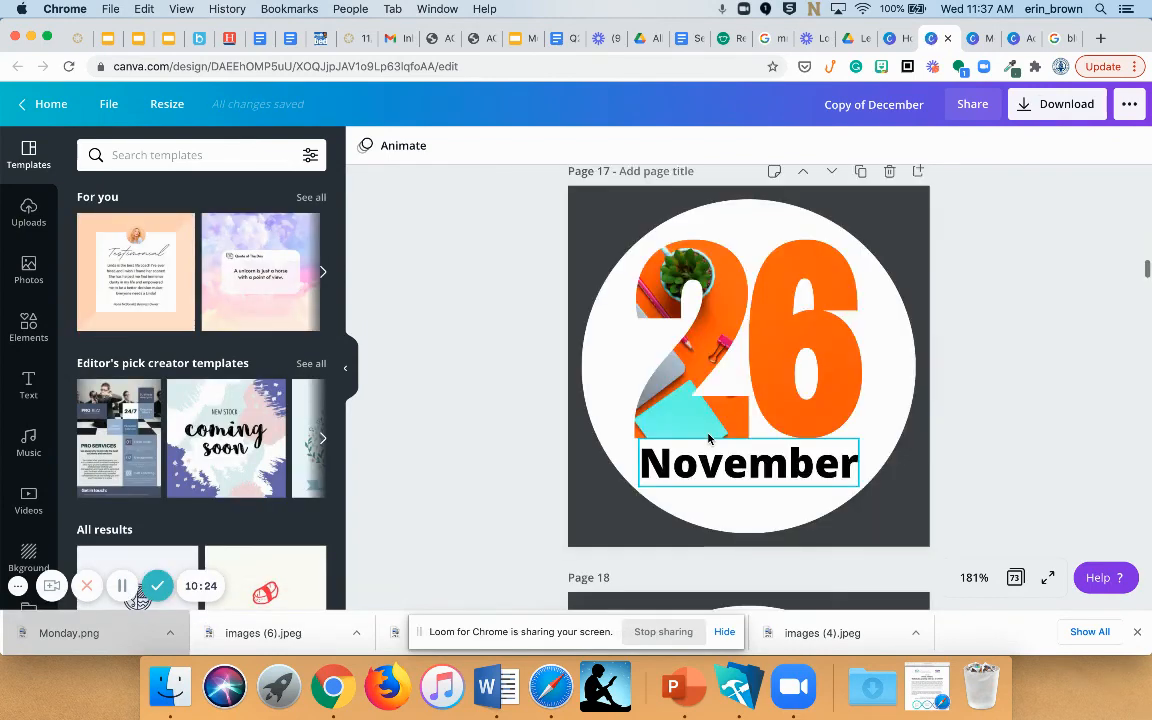
scroll(708, 438, down, 15)
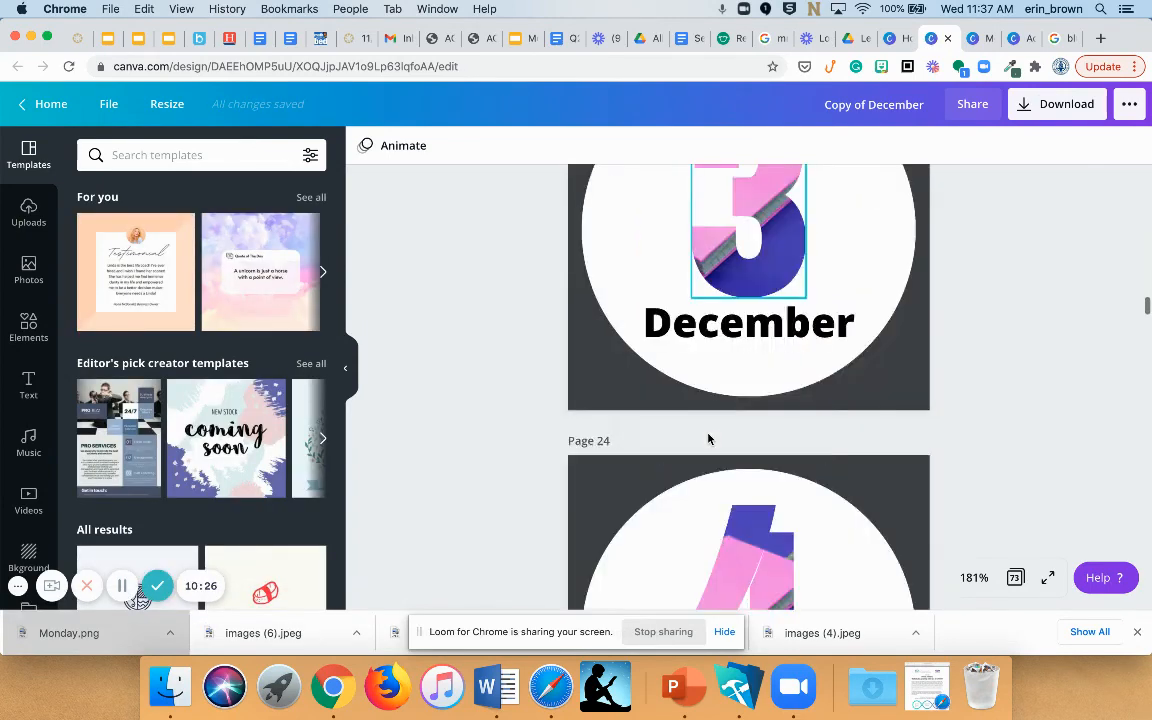
scroll(708, 438, down, 15)
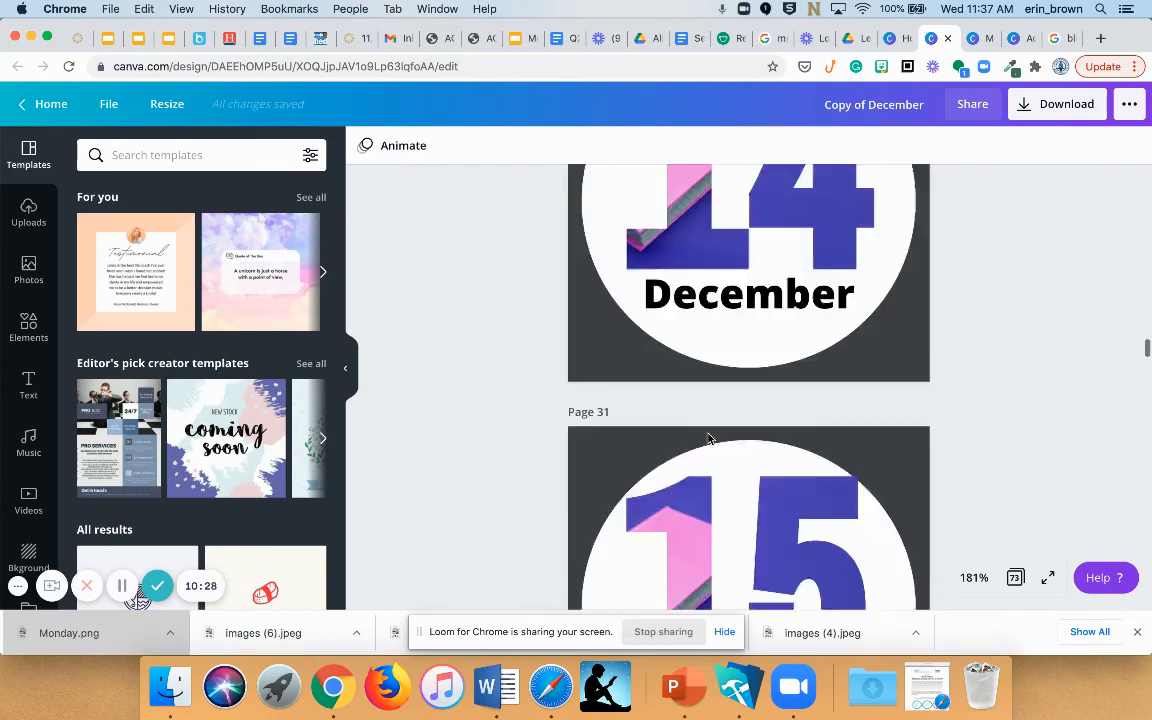
scroll(708, 438, down, 15)
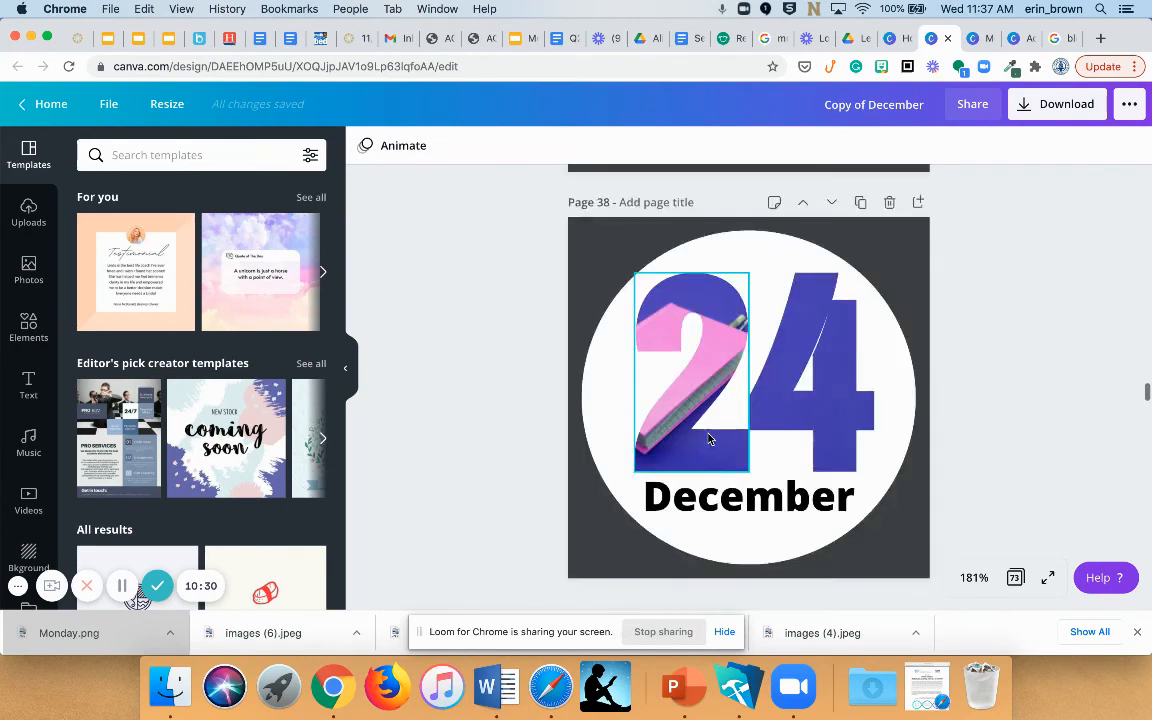
- Examine the coloured classroom schedule graphics such as Community Circle, Morning Check-in, Morning Work and Word Wall Words further down the design
scroll(708, 438, down, 2)
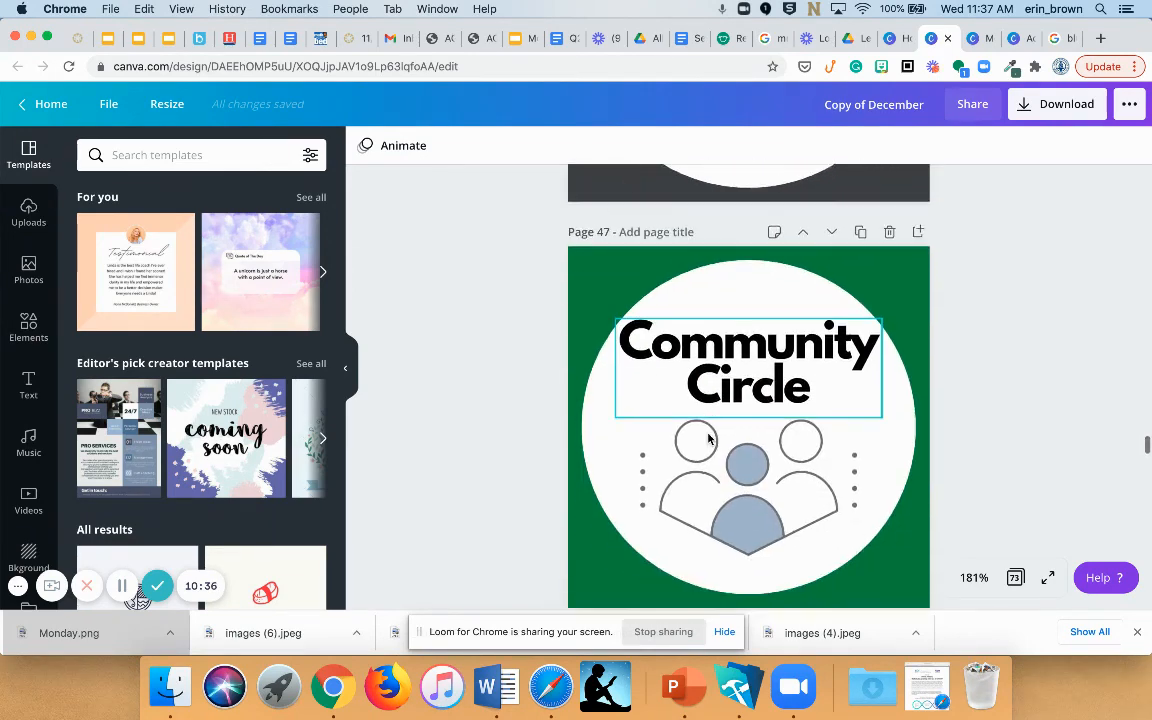
scroll(708, 438, down, 5)
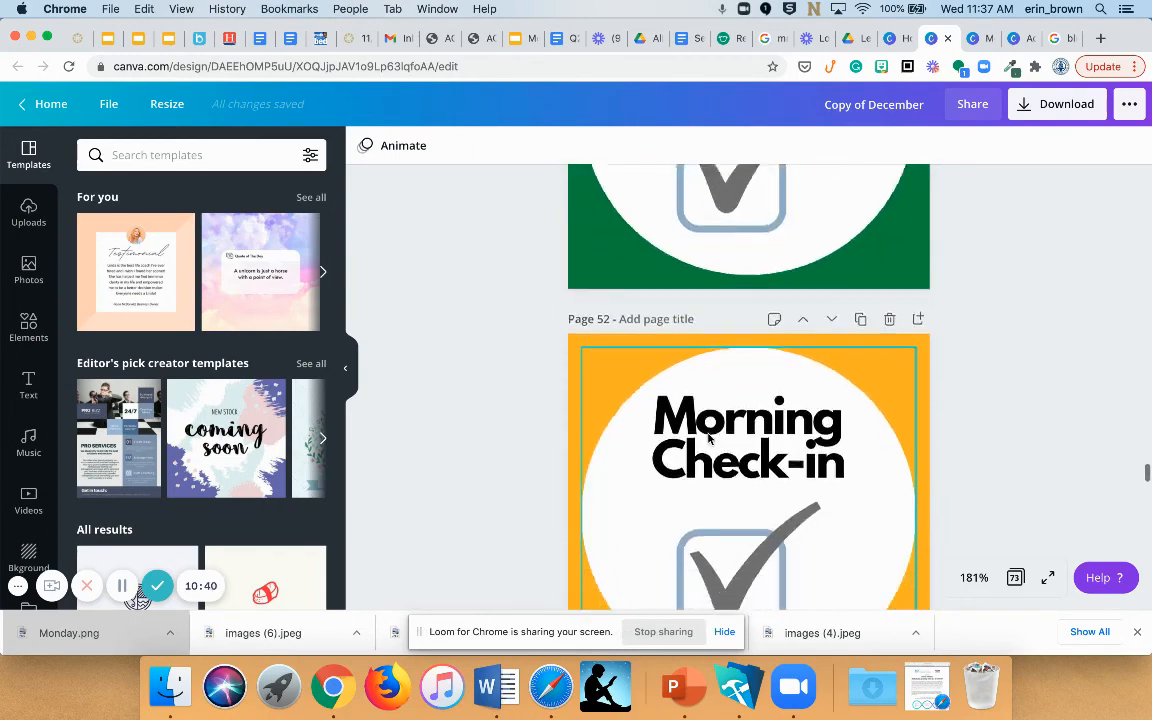
scroll(708, 438, down, 15)
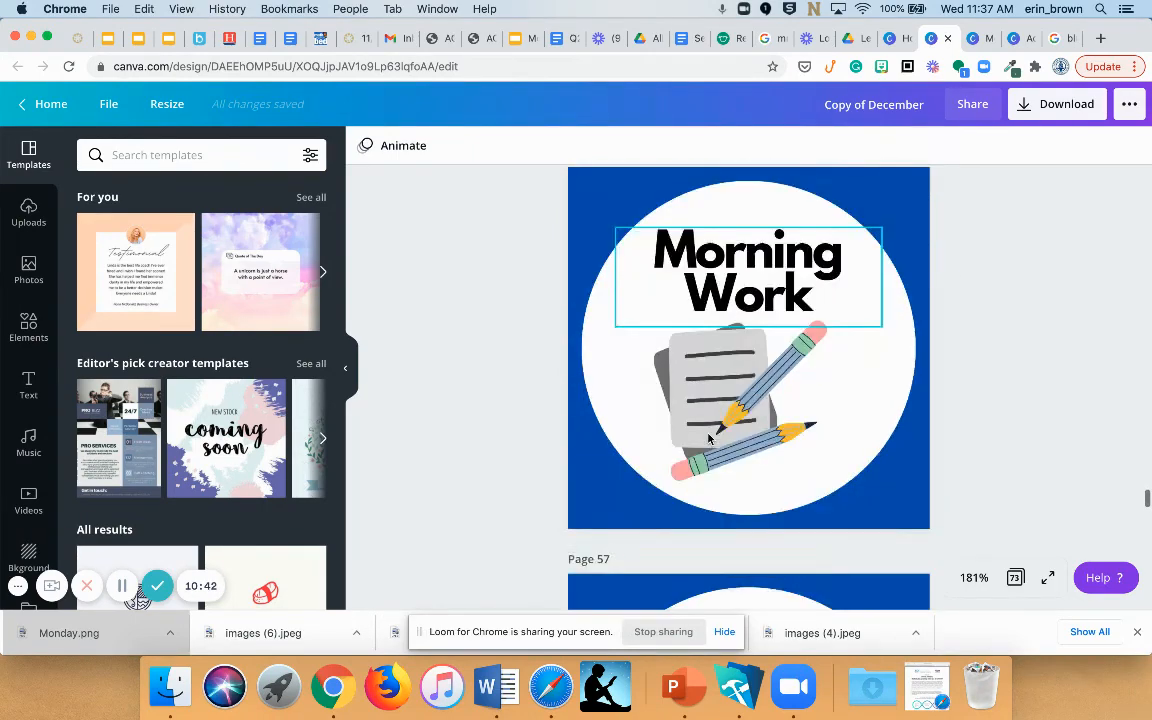
scroll(708, 438, down, 4)
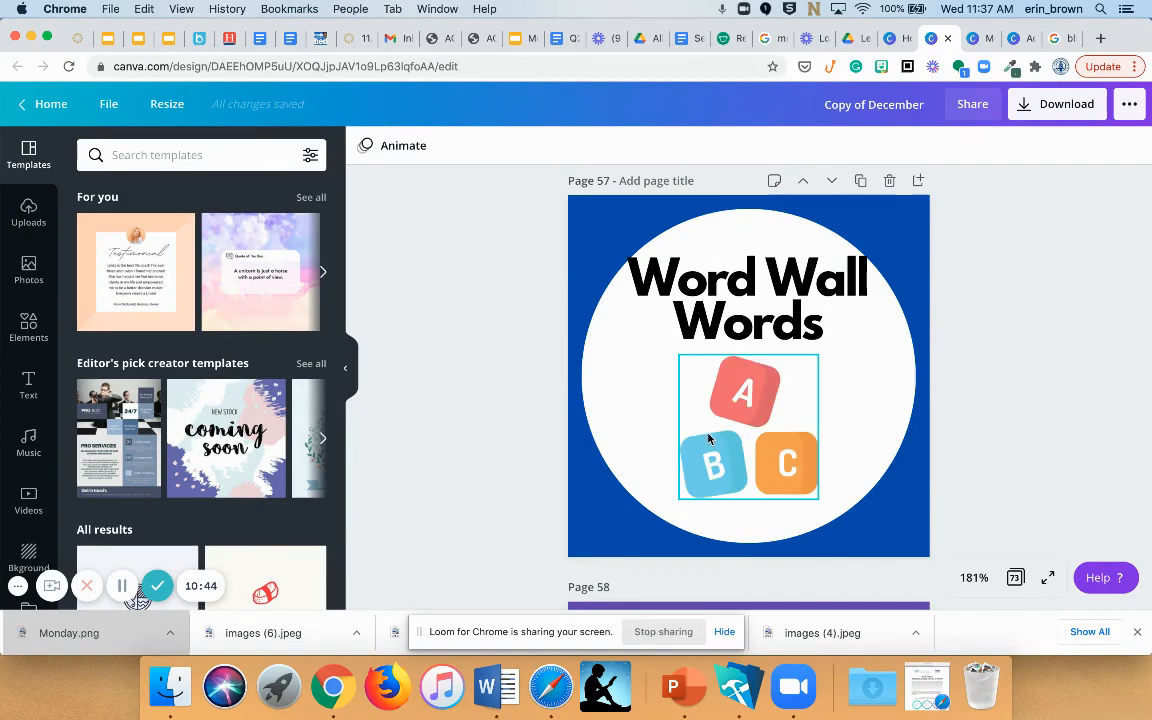
scroll(708, 438, down, 5)
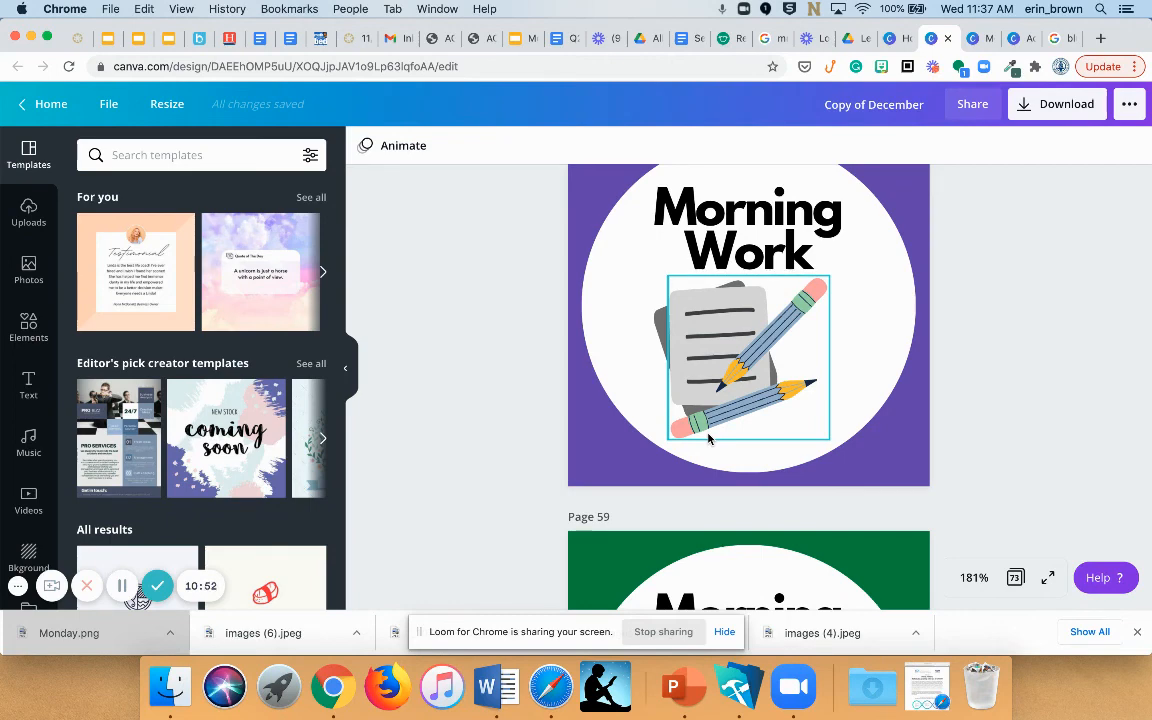
- Review the page selection list in the download settings, then close the settings without downloading
click(1043, 115)
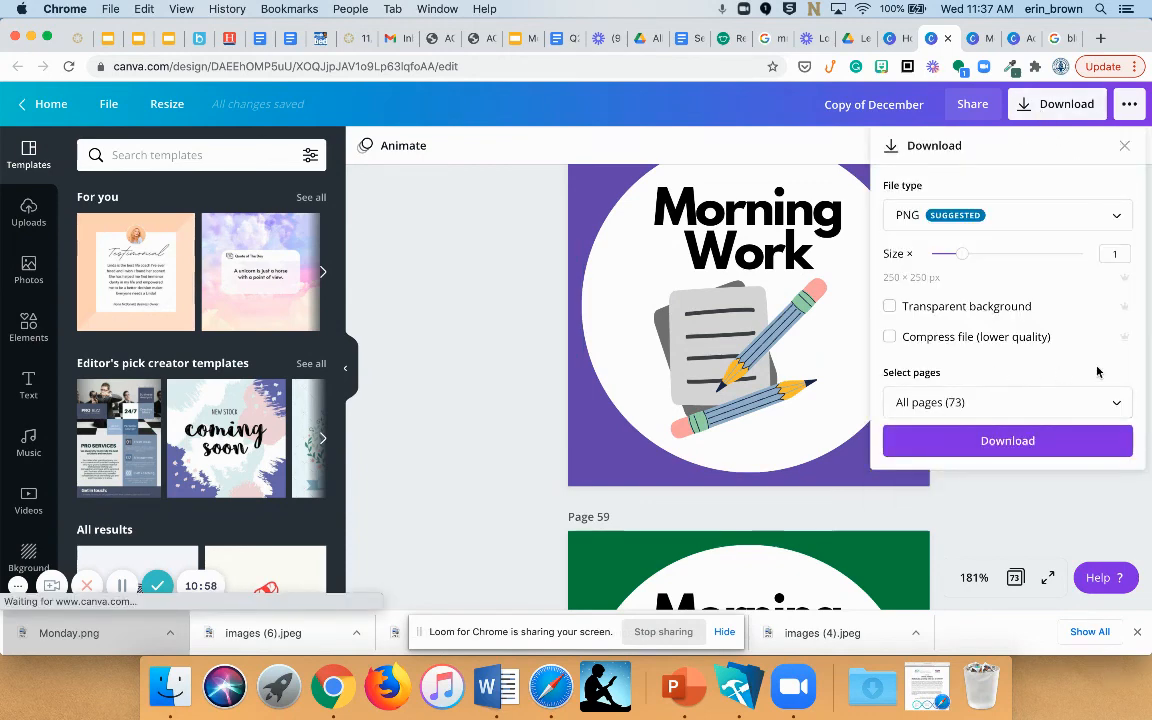
click(930, 404)
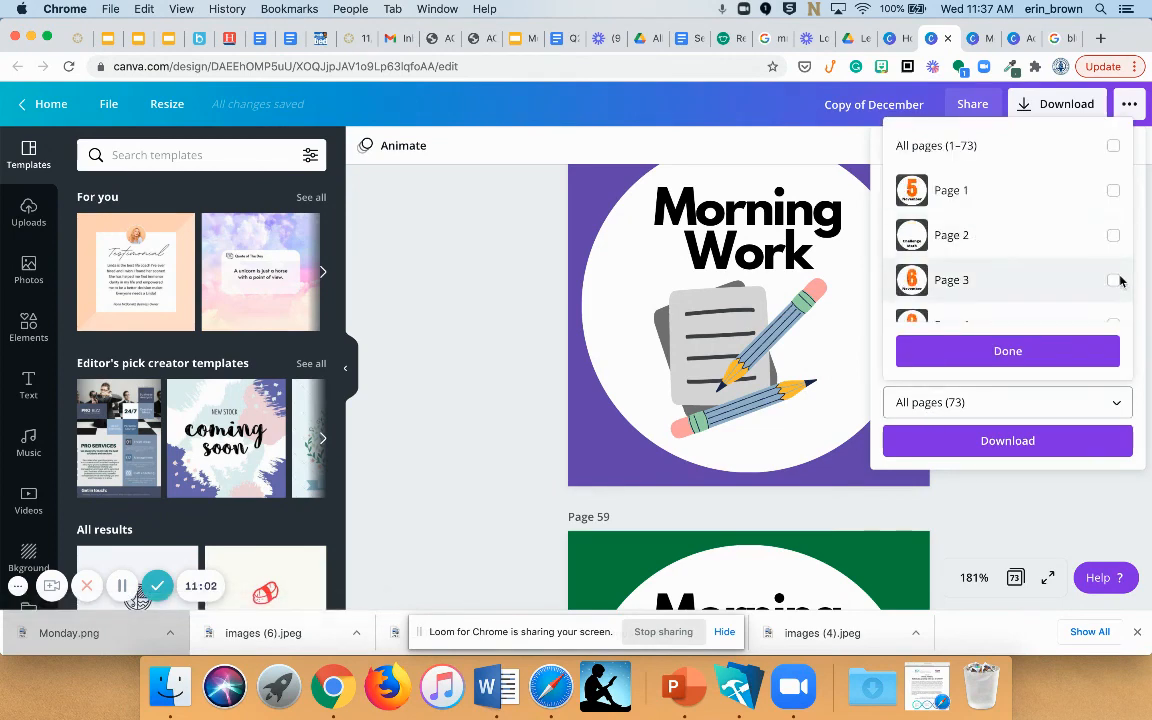
click(988, 352)
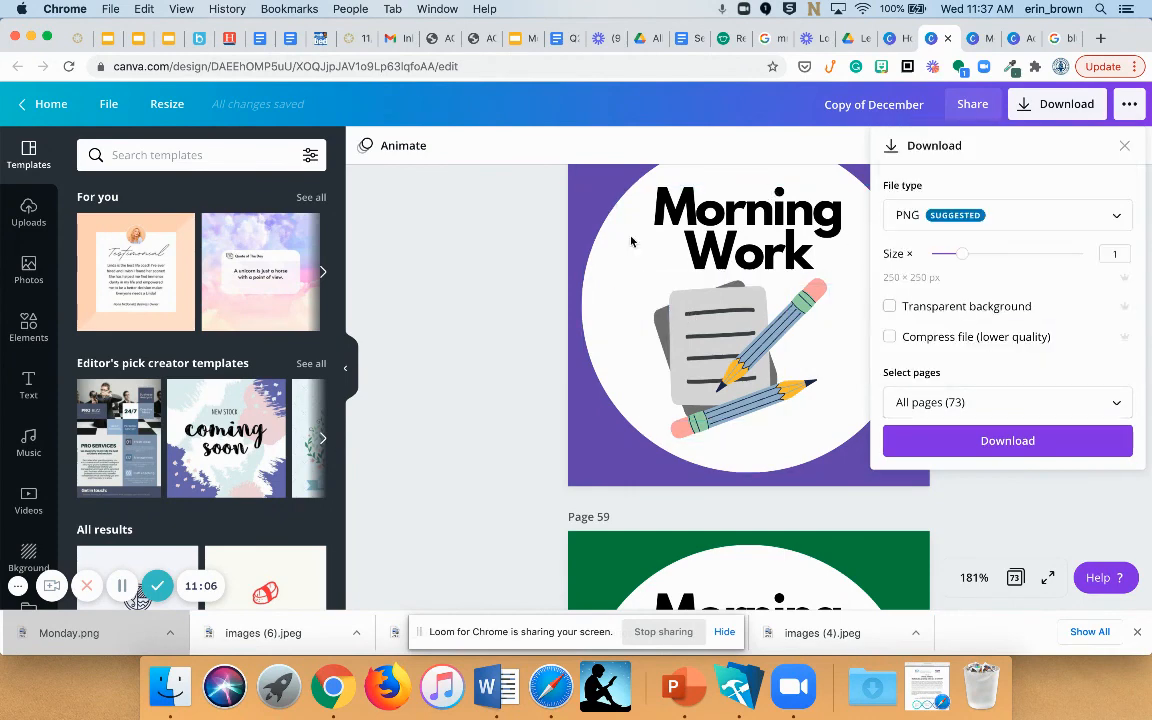
click(540, 275)
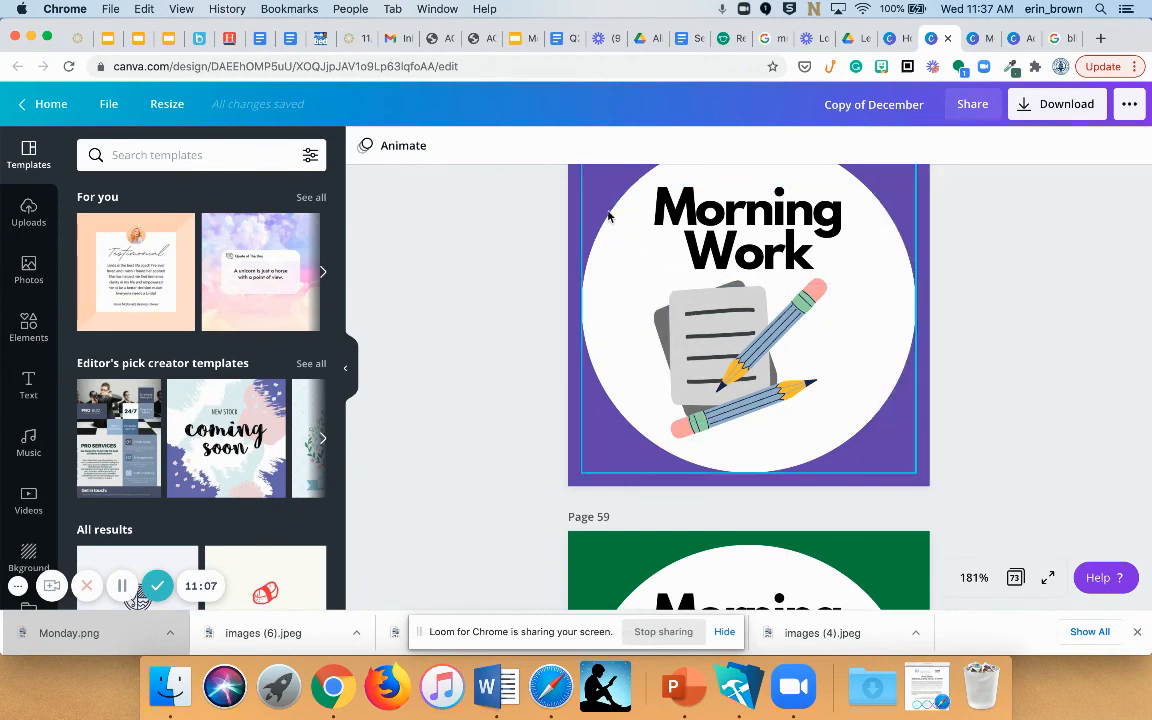
- Open the "to 3rd Grade!" design from the recent designs on the Canva homepage and look through its banner pages
click(895, 38)
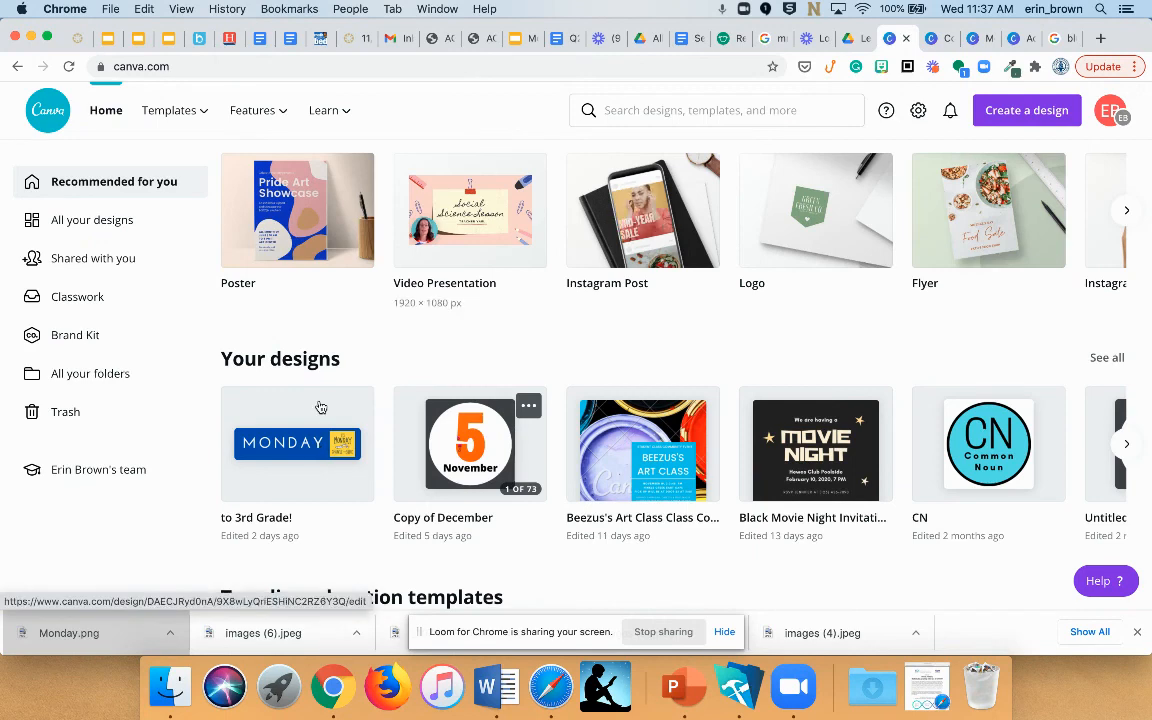
click(320, 406)
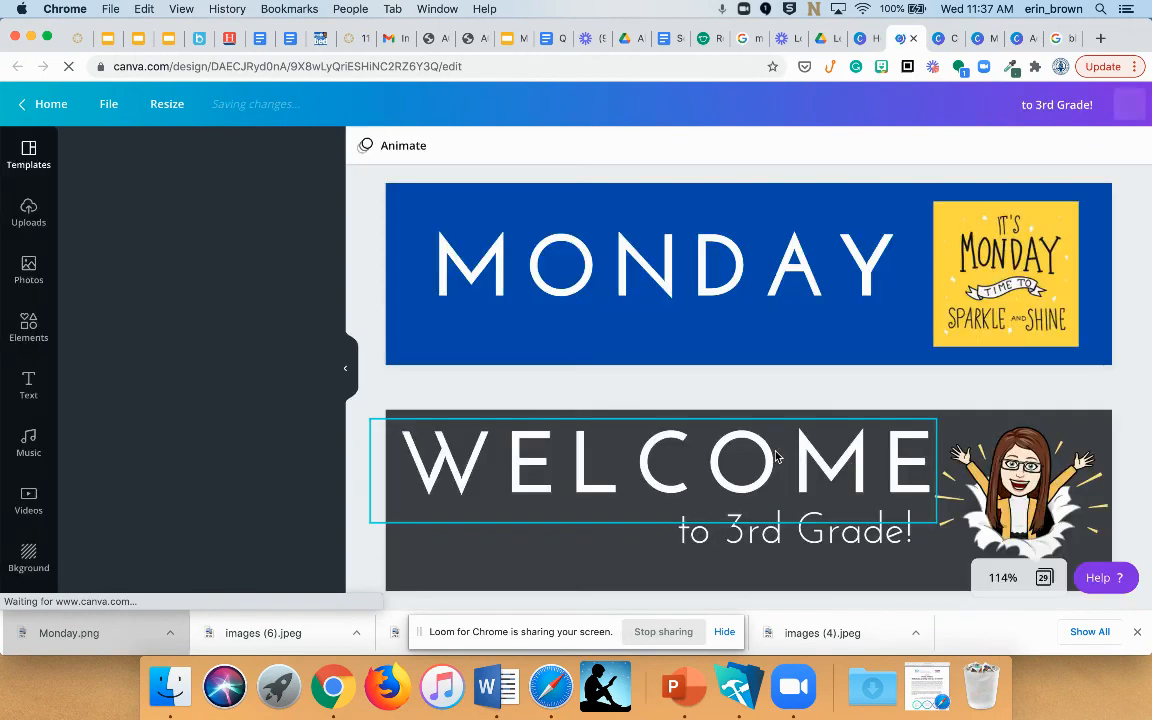
scroll(775, 456, down, 10)
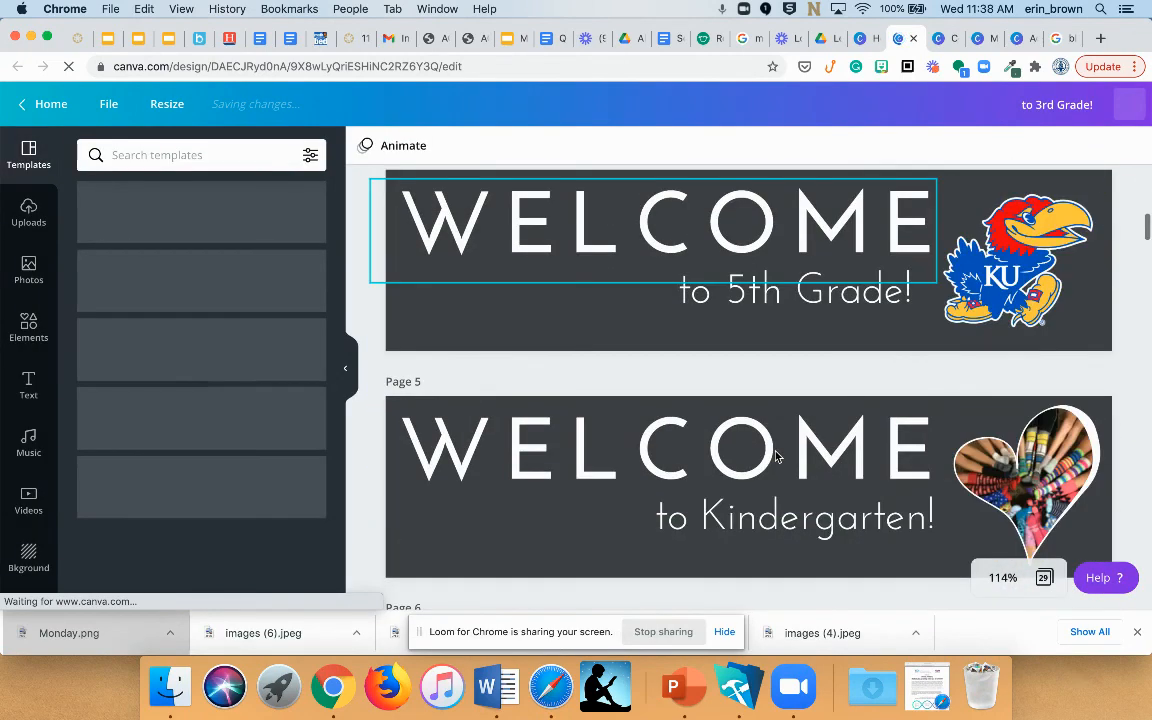
scroll(775, 460, down, 10)
scroll(771, 464, down, 10)
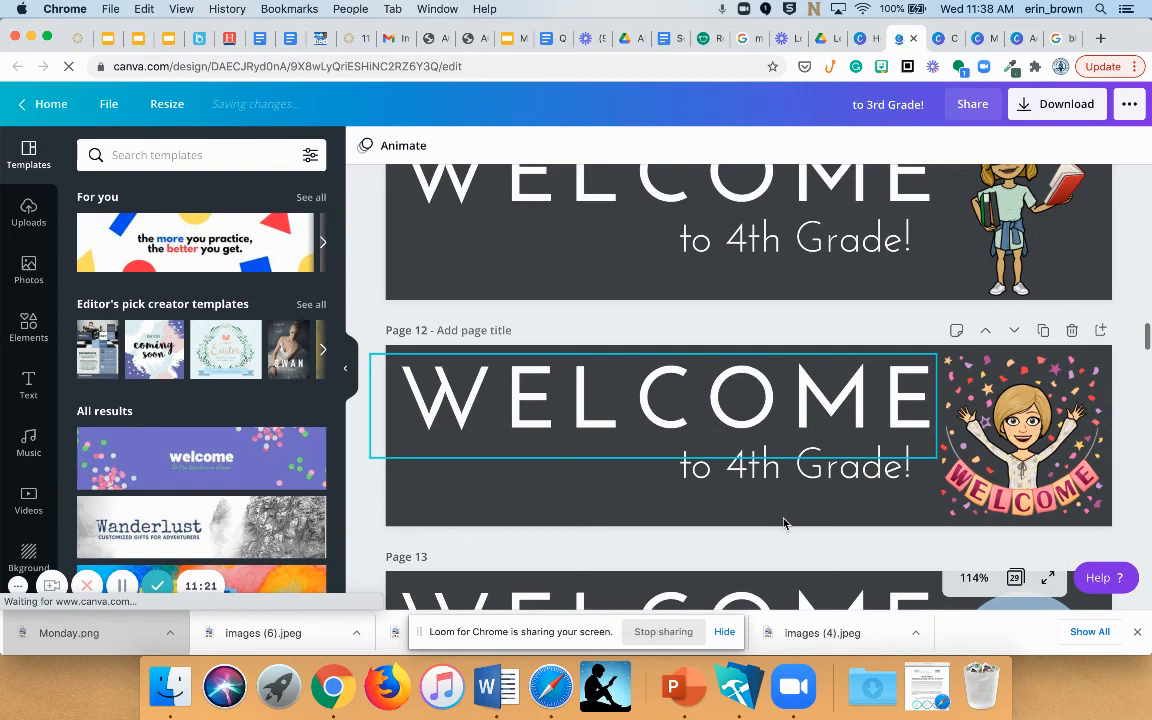
scroll(620, 530, down, 10)
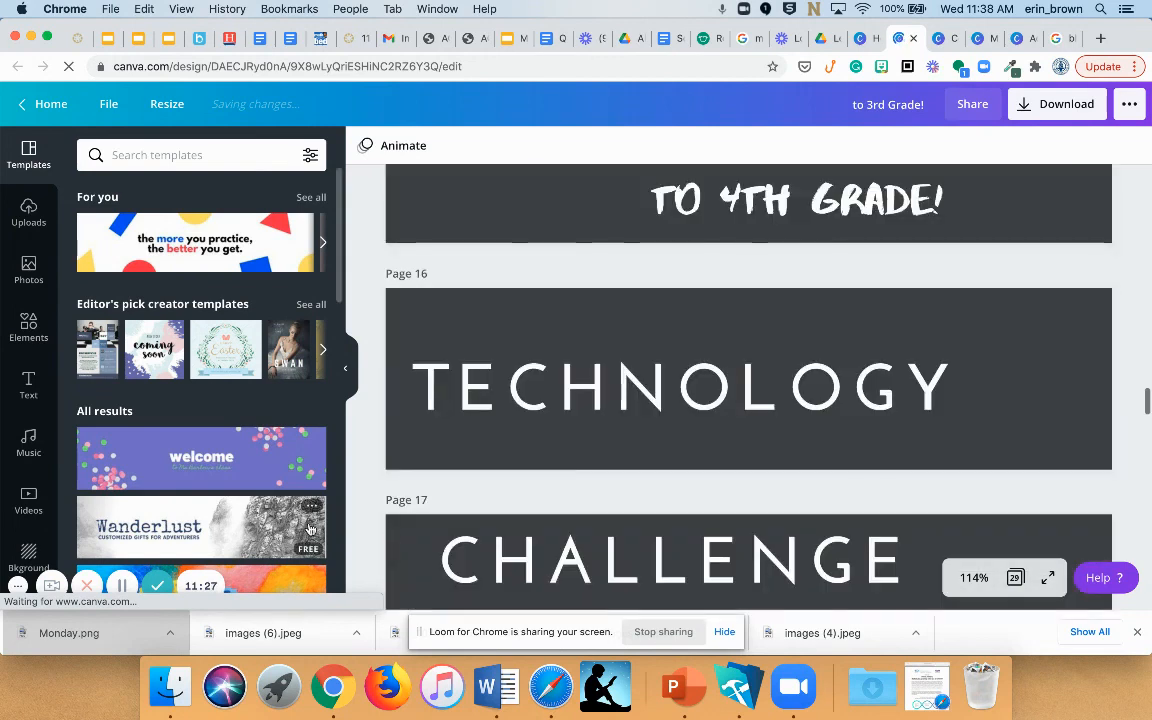
scroll(693, 297, up, 5)
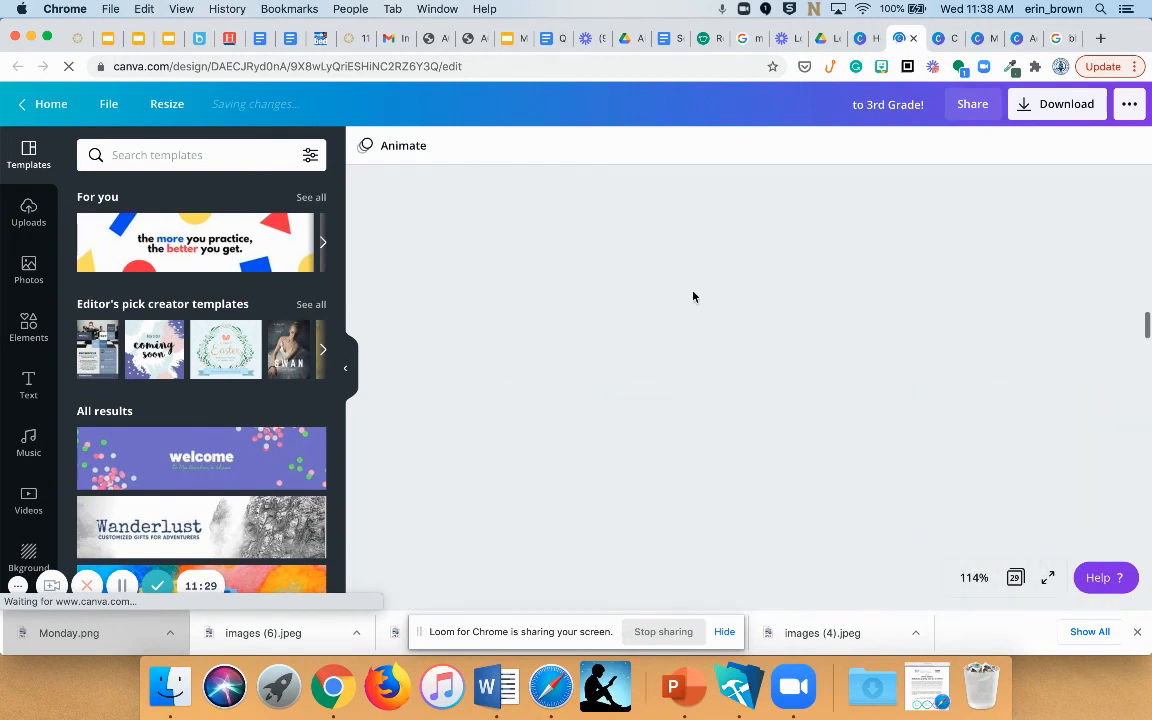